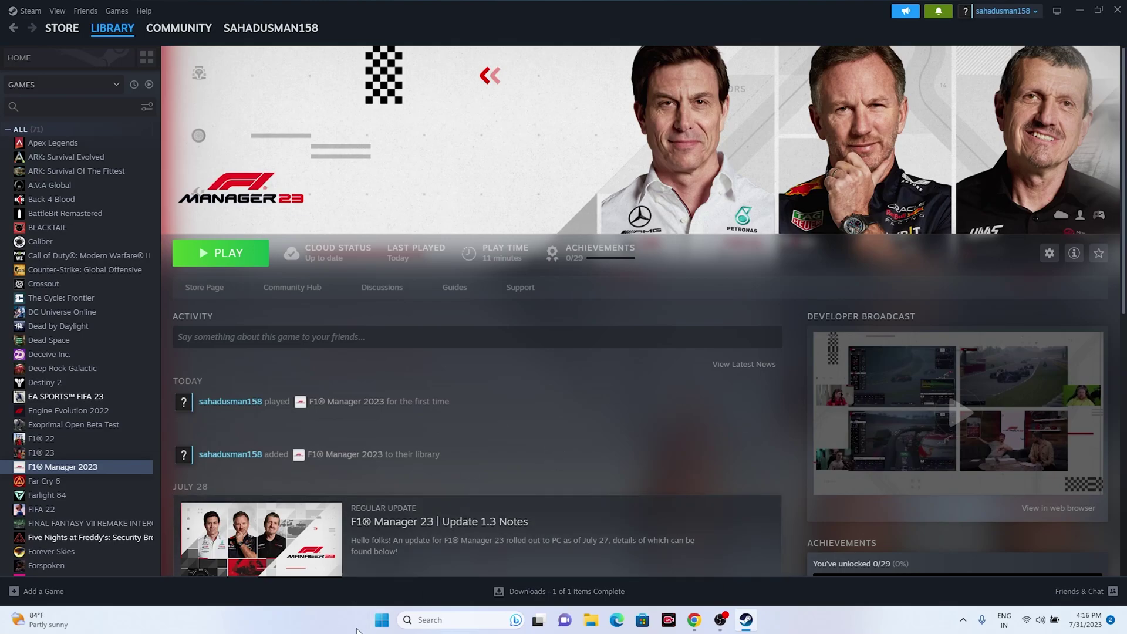
Display the Windows power options to locate Restart, and dismiss them without restarting.
click(382, 621)
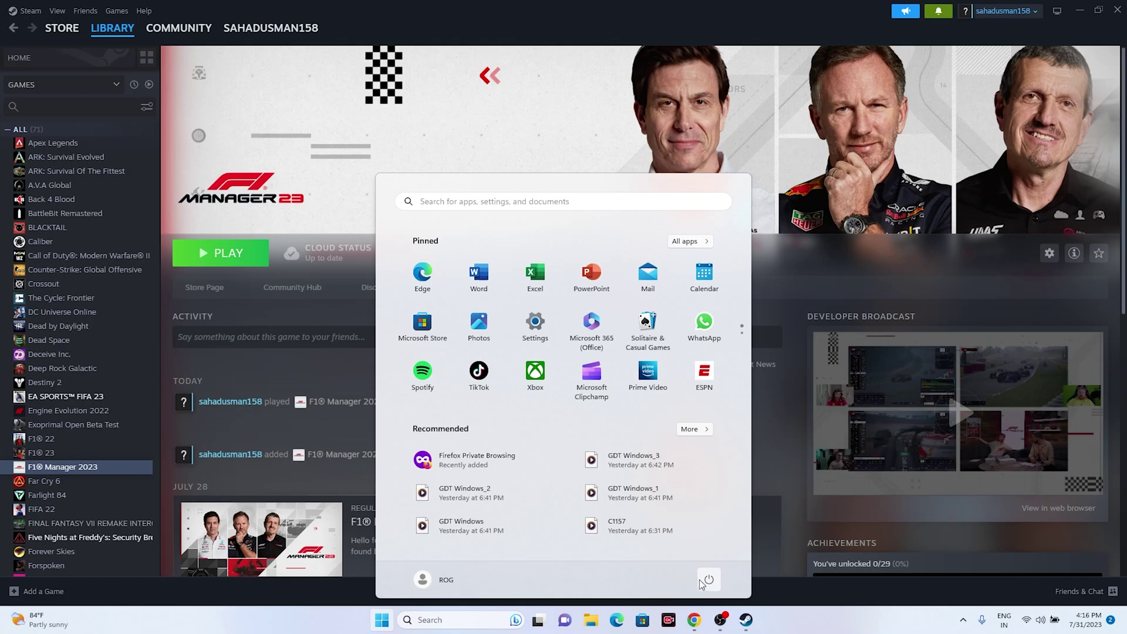
click(702, 580)
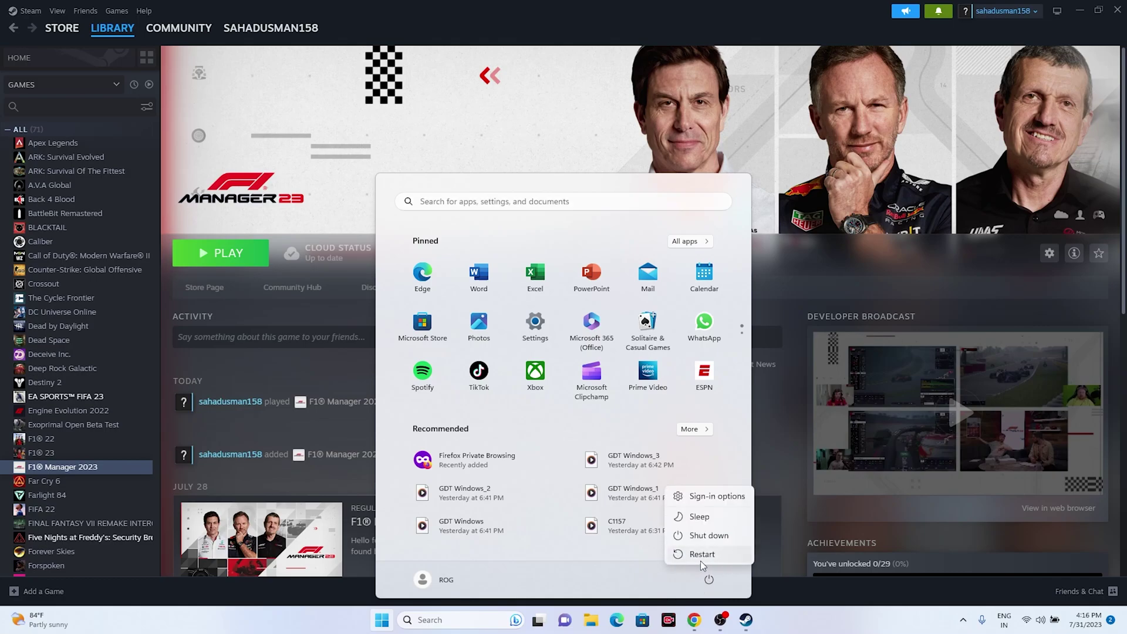
click(790, 621)
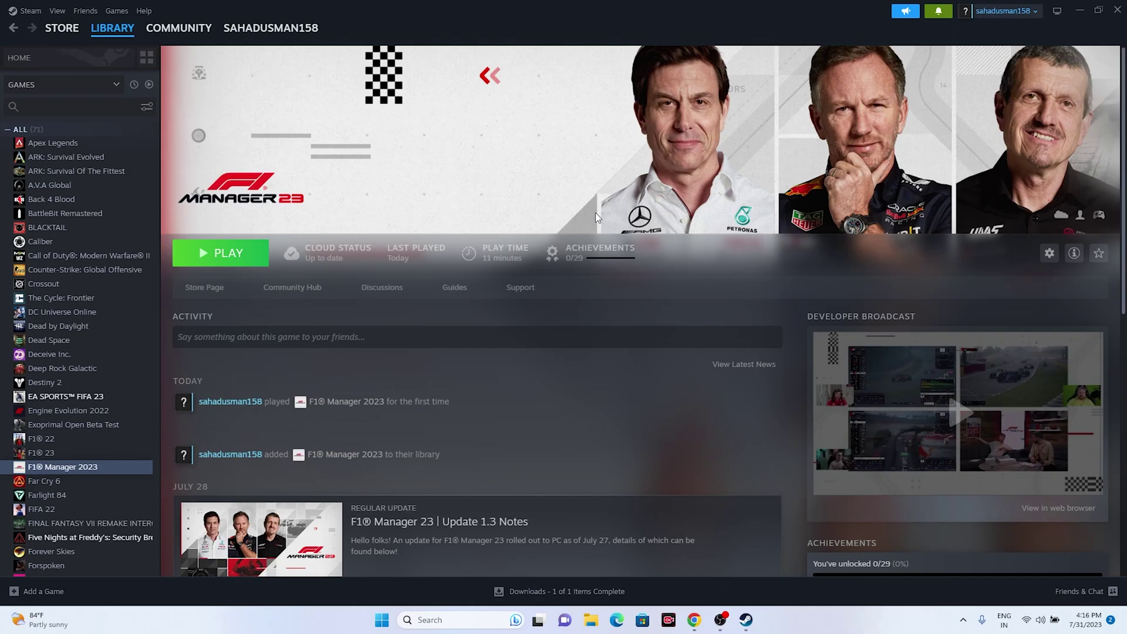
Verify the integrity of F1 Manager 2023's installed game files from the game's properties.
right_click(30, 467)
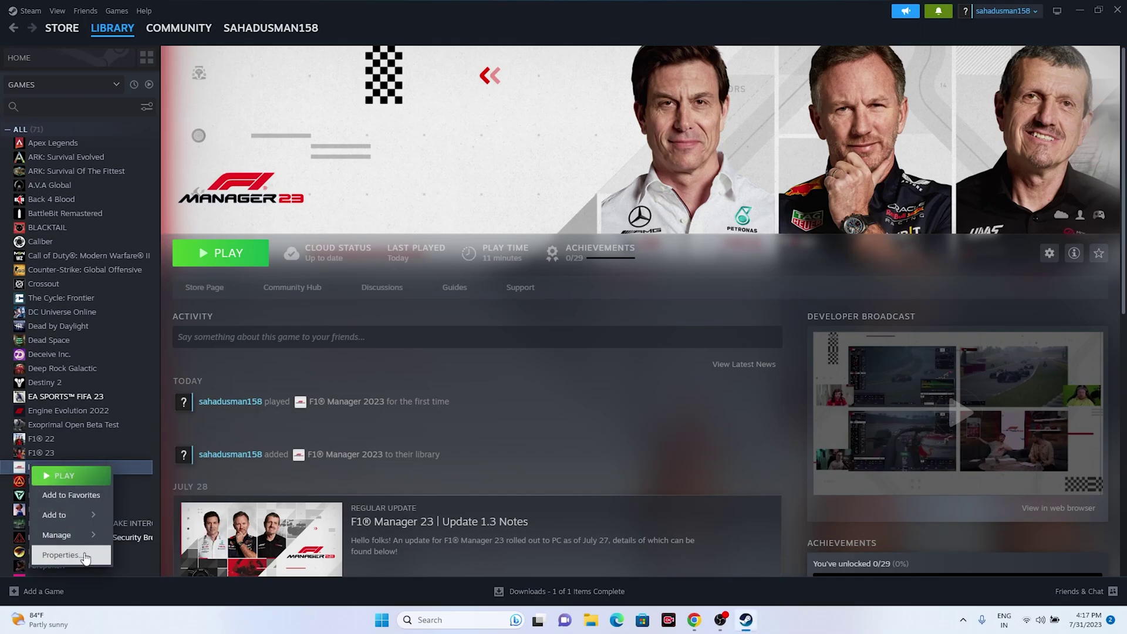
click(65, 555)
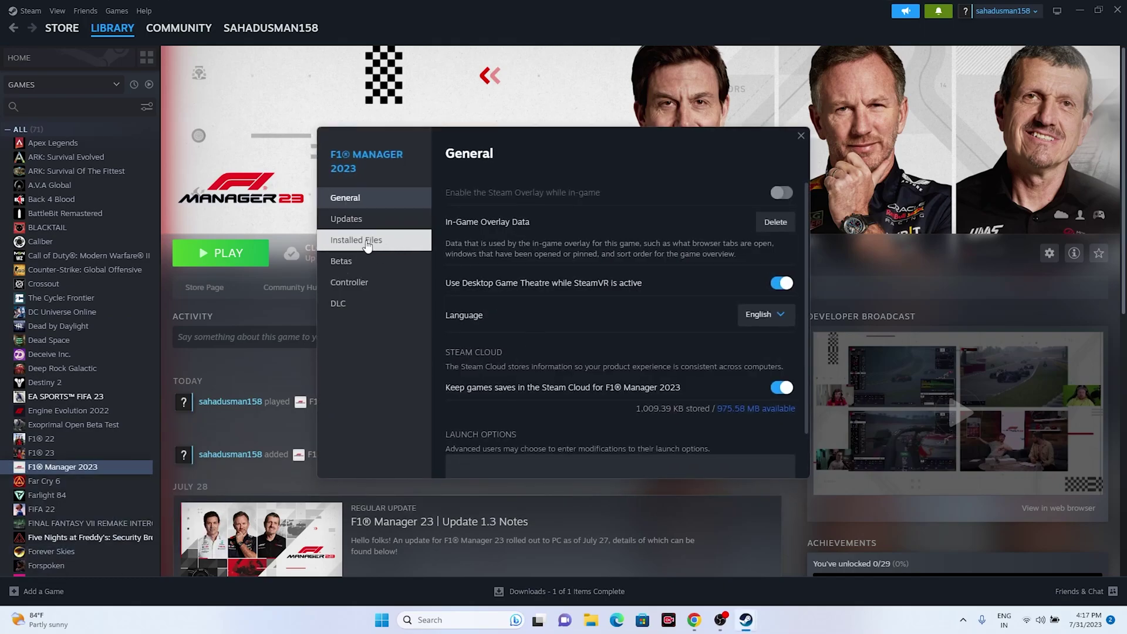
click(391, 254)
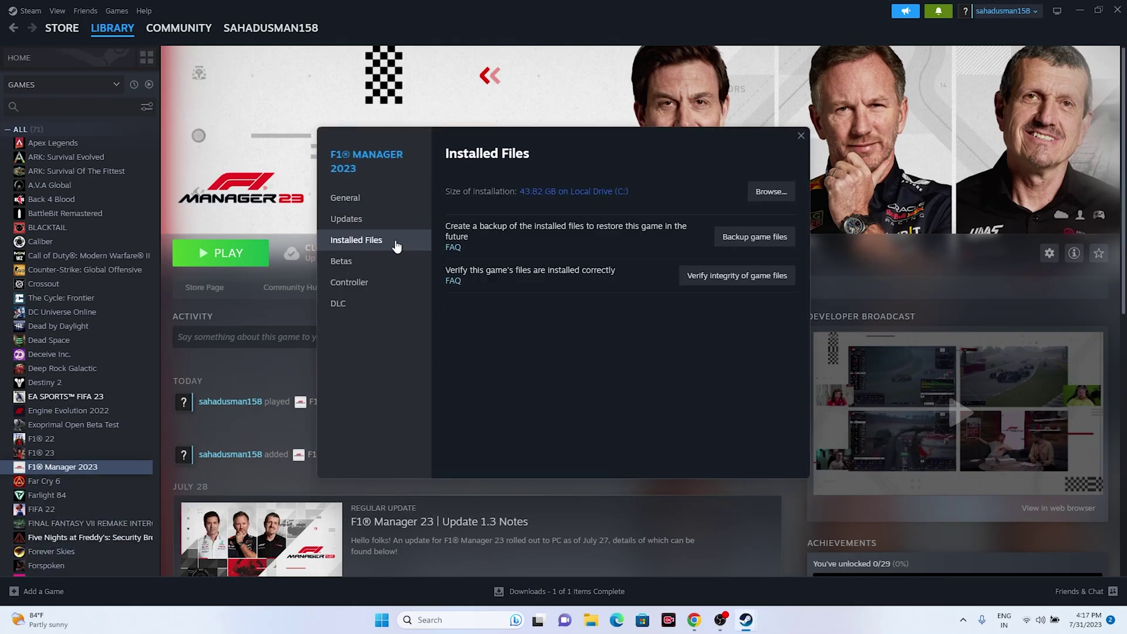
click(746, 277)
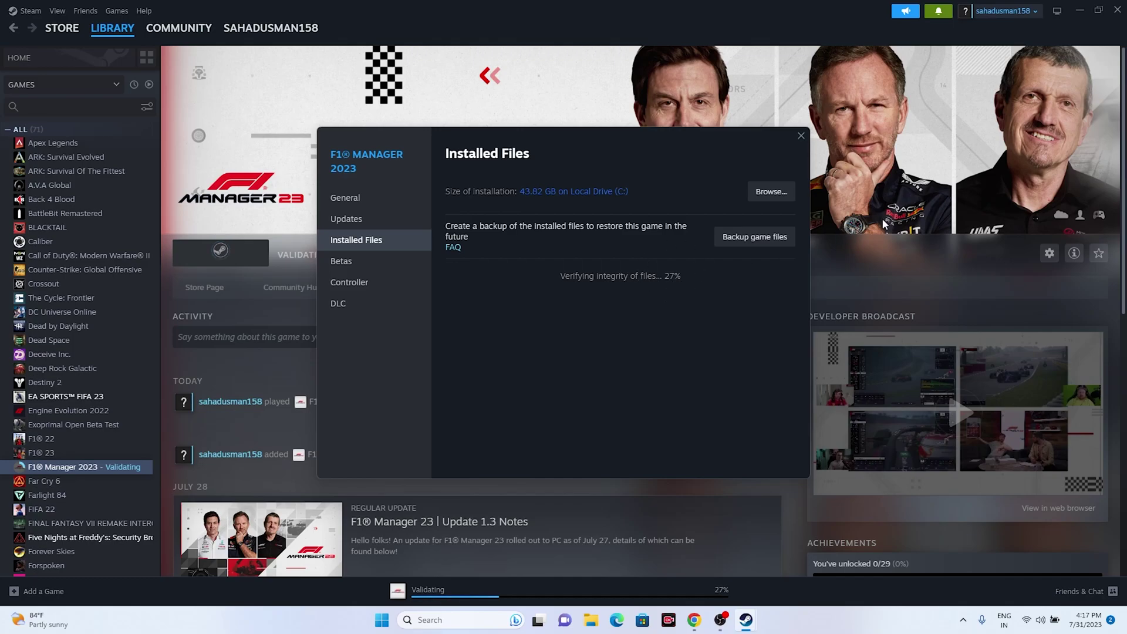
click(975, 181)
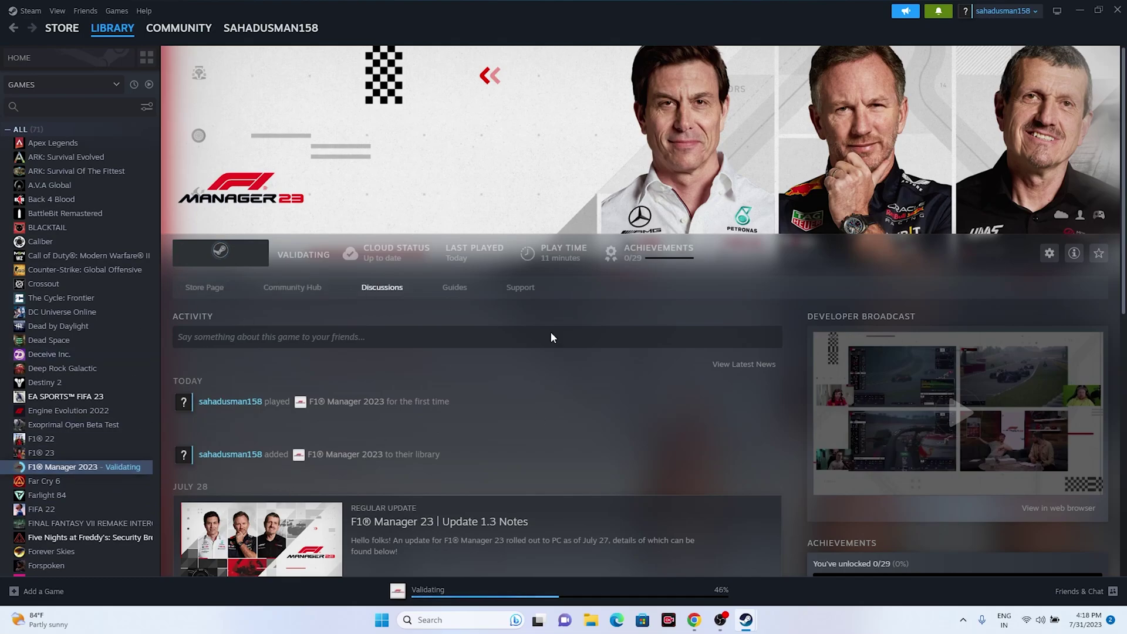
Browse F1 Manager 2023's installation folder from its installed-files properties, and look at the F1Manager23 application and the folder path.
right_click(68, 467)
click(86, 534)
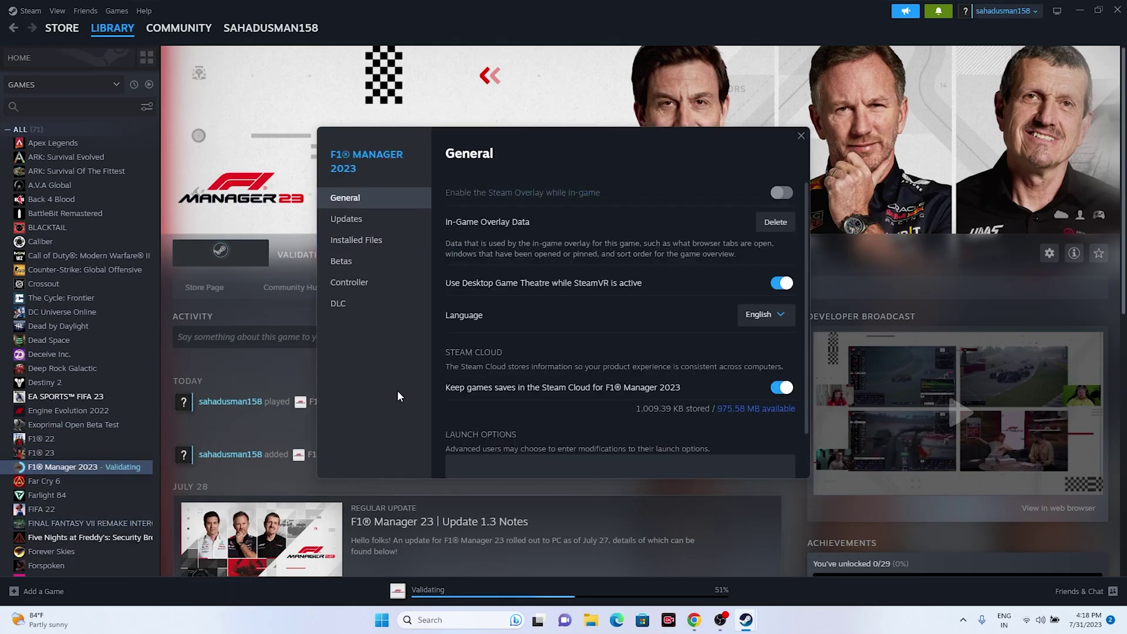
click(376, 249)
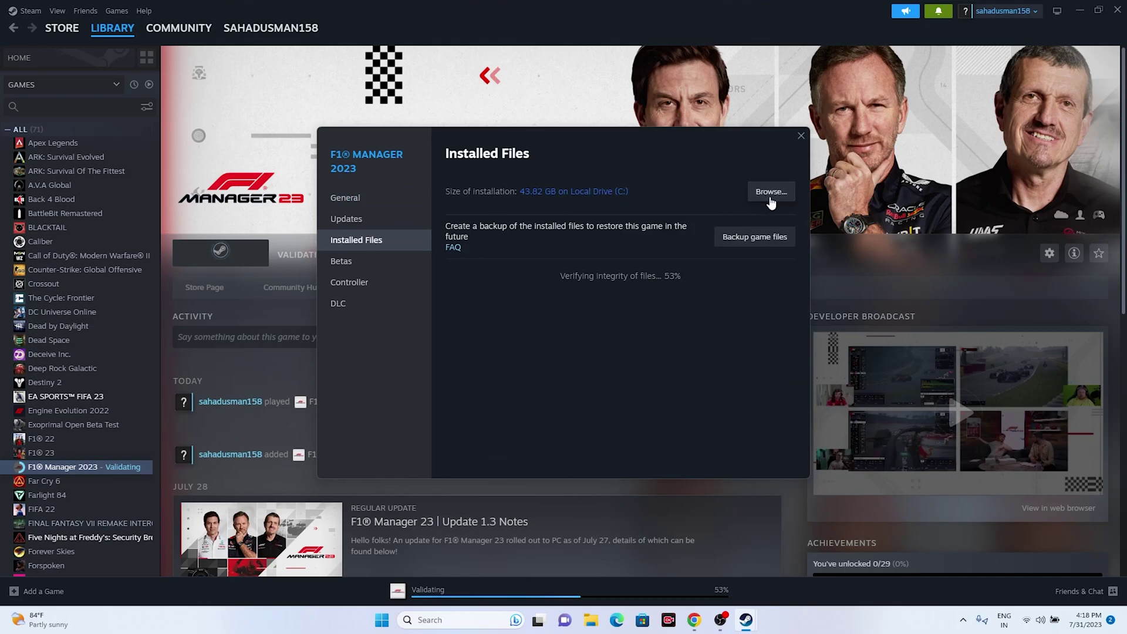
double_click(1074, 18)
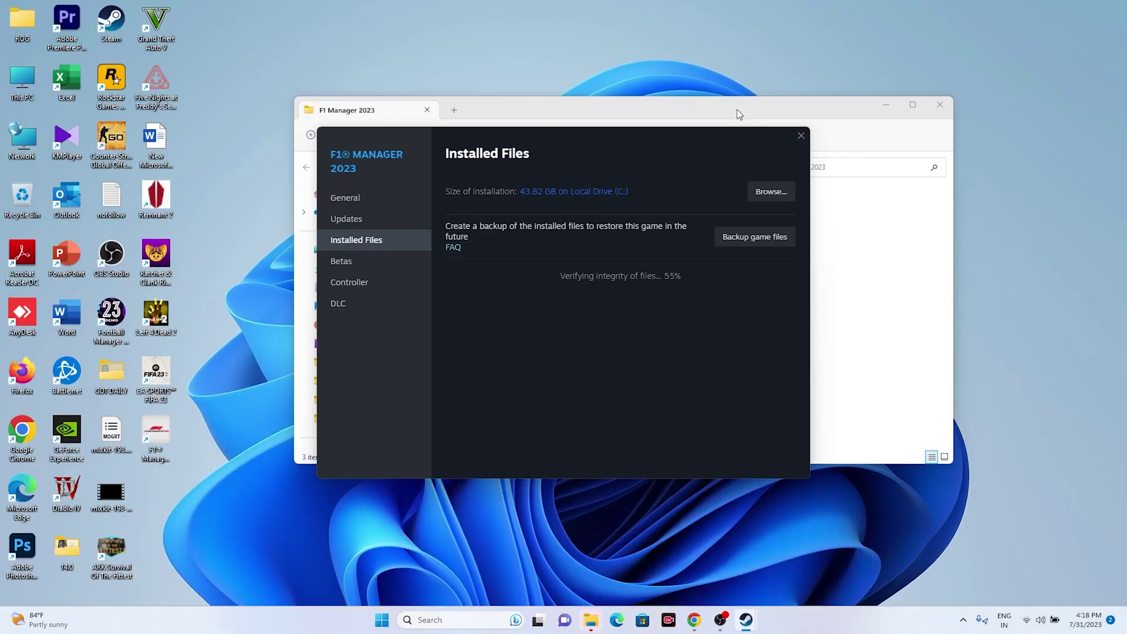
click(914, 106)
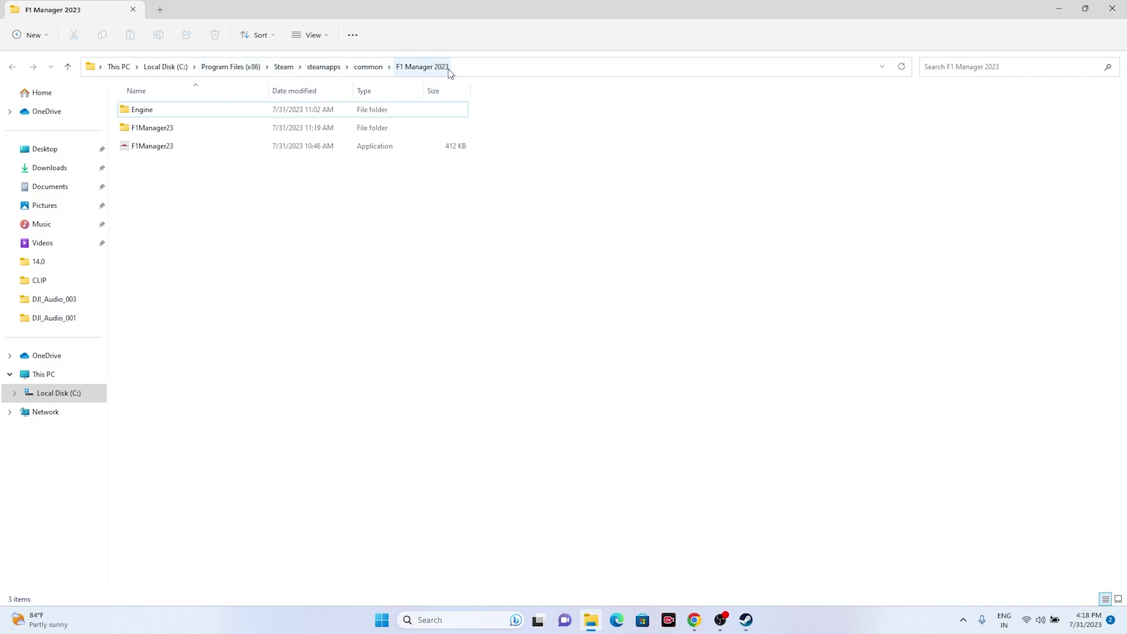
click(267, 150)
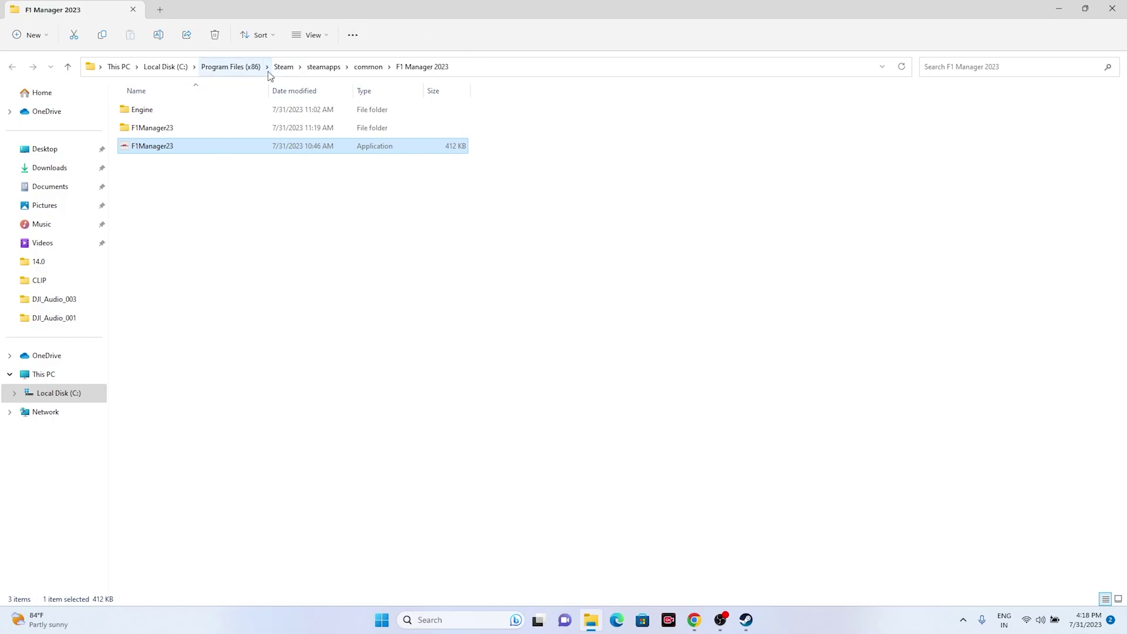
click(1113, 8)
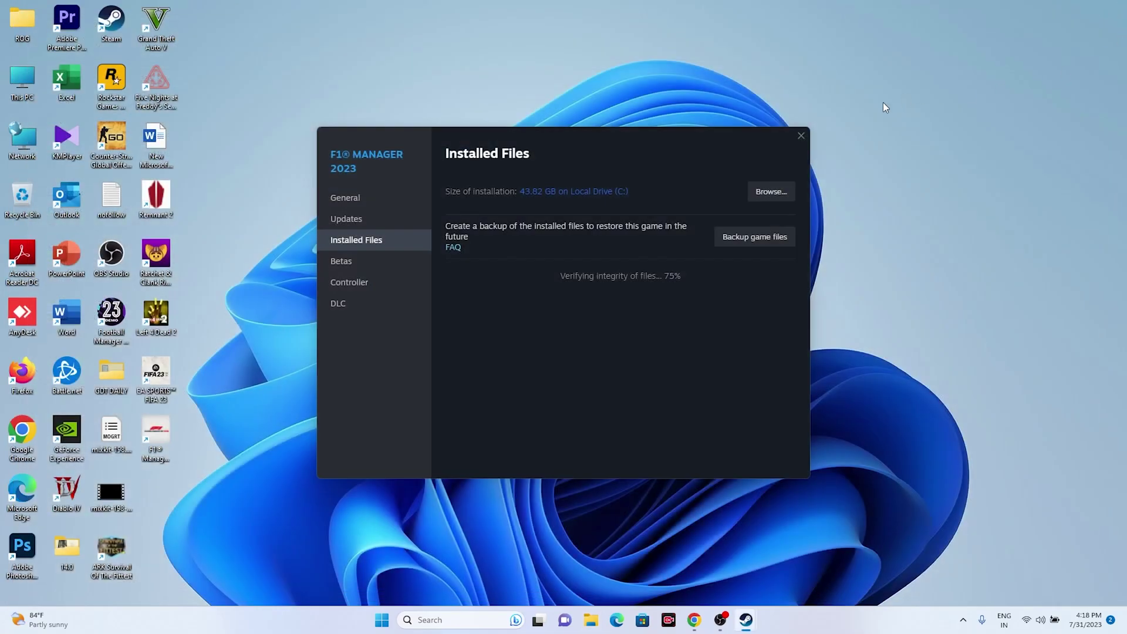
Open the Steam folder inside Program Files (x86) on Local Disk (C:) in File Explorer.
click(589, 622)
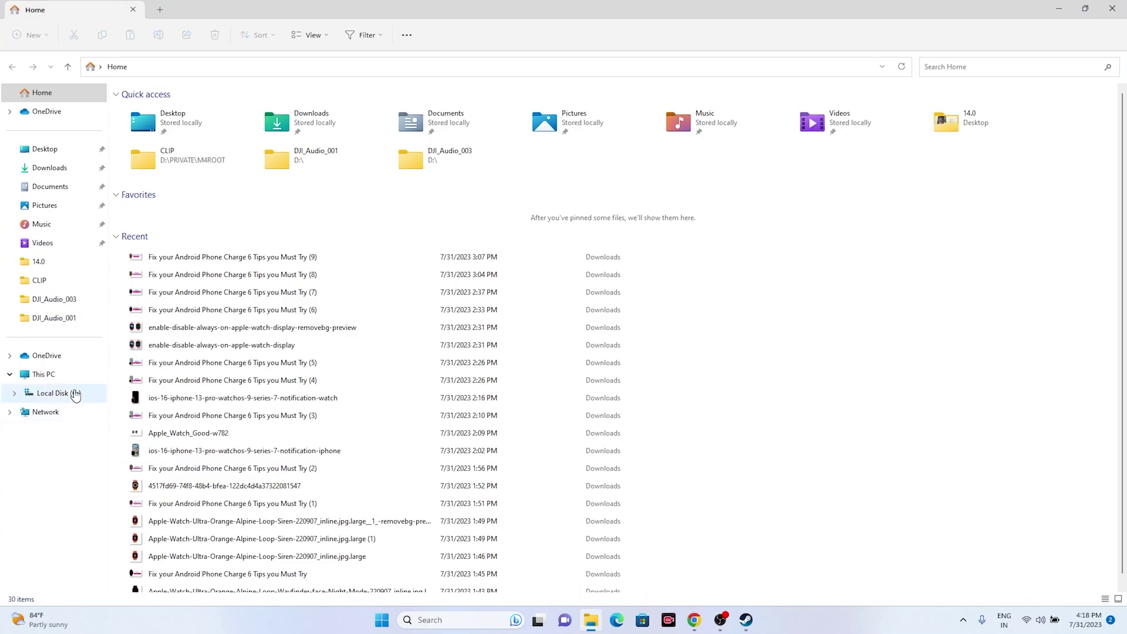
click(75, 375)
click(180, 117)
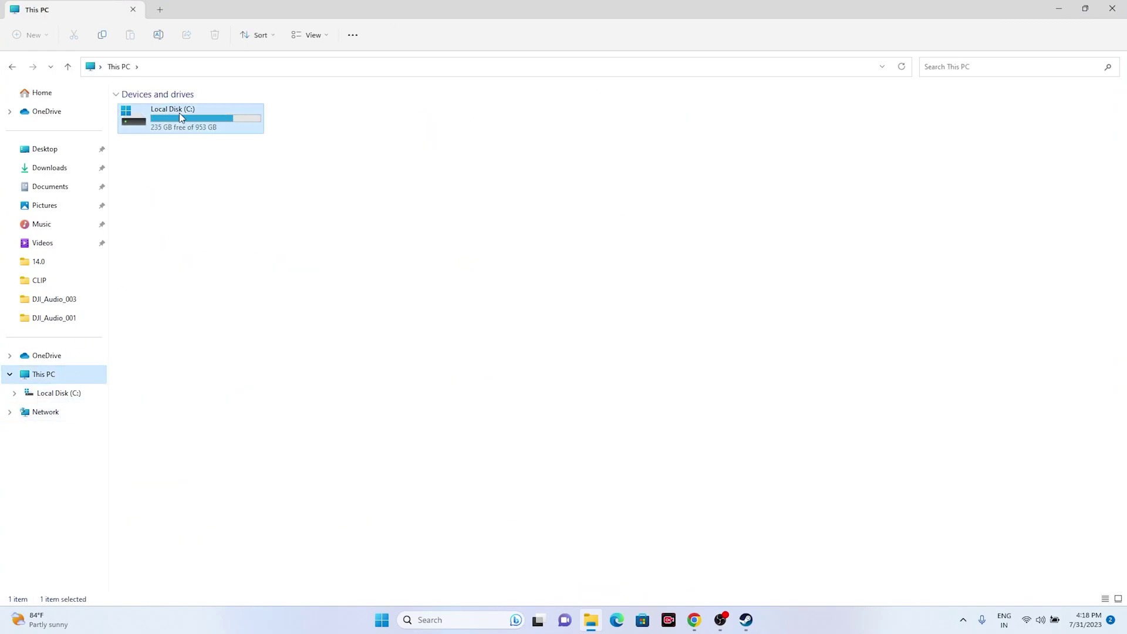
double_click(179, 117)
click(179, 205)
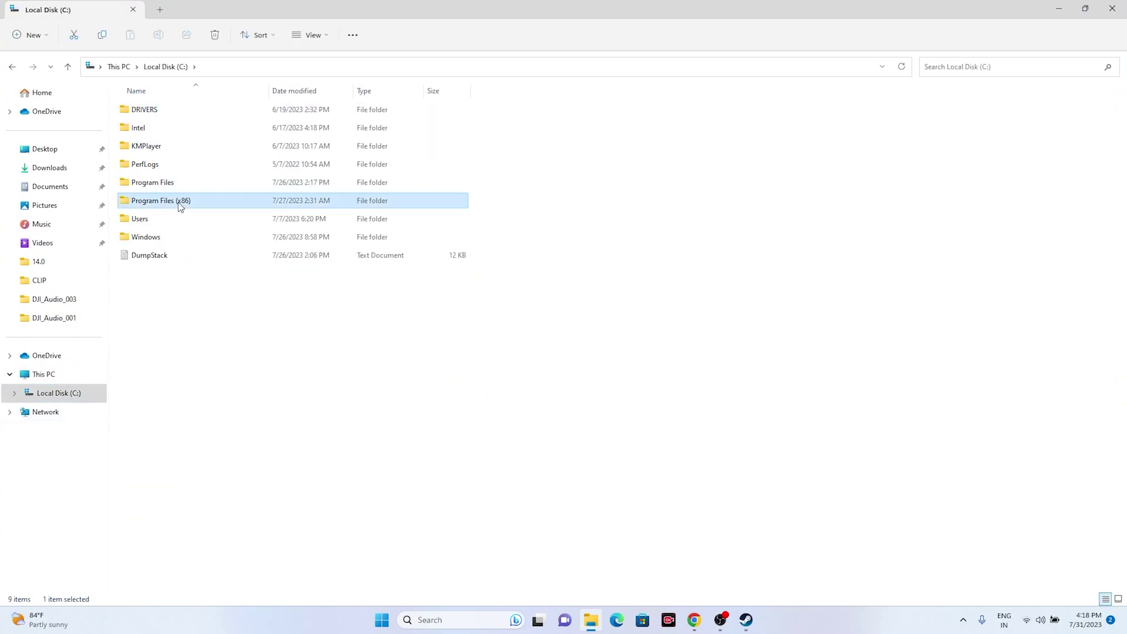
double_click(179, 204)
click(152, 383)
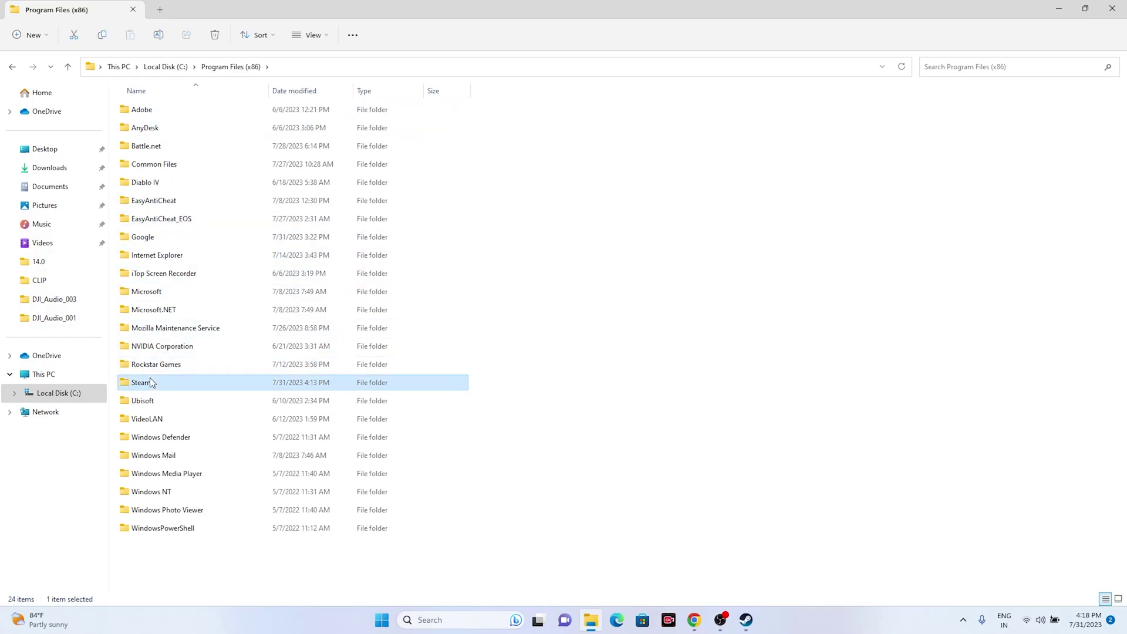
double_click(150, 382)
Go to steamapps\common\F1 Manager 2023 and locate the F1Manager23 application.
double_click(168, 401)
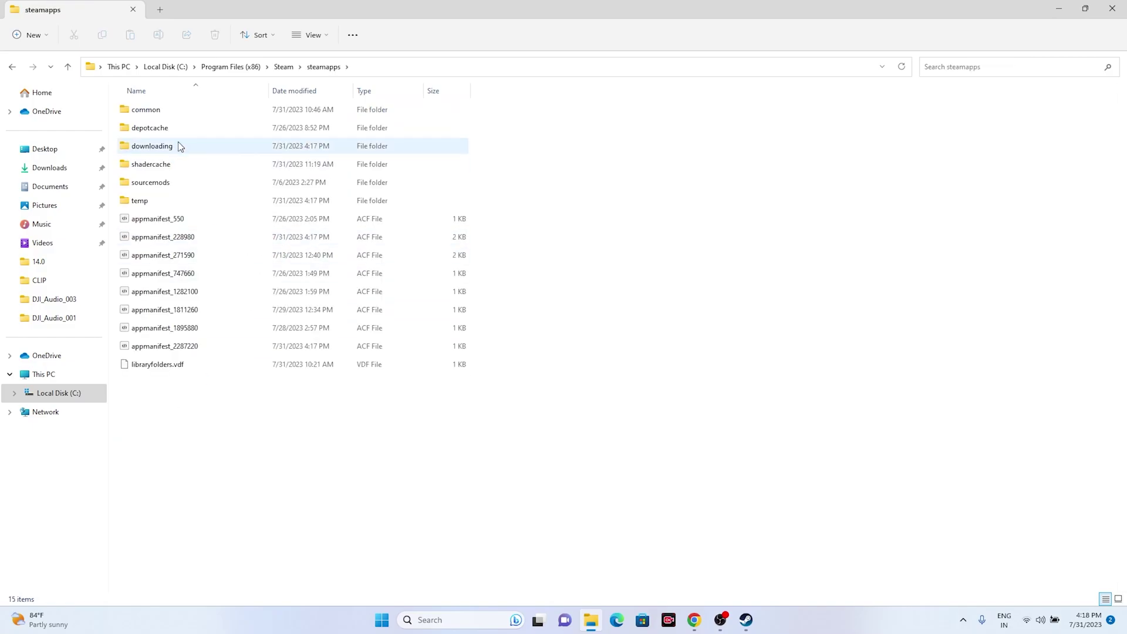
double_click(174, 111)
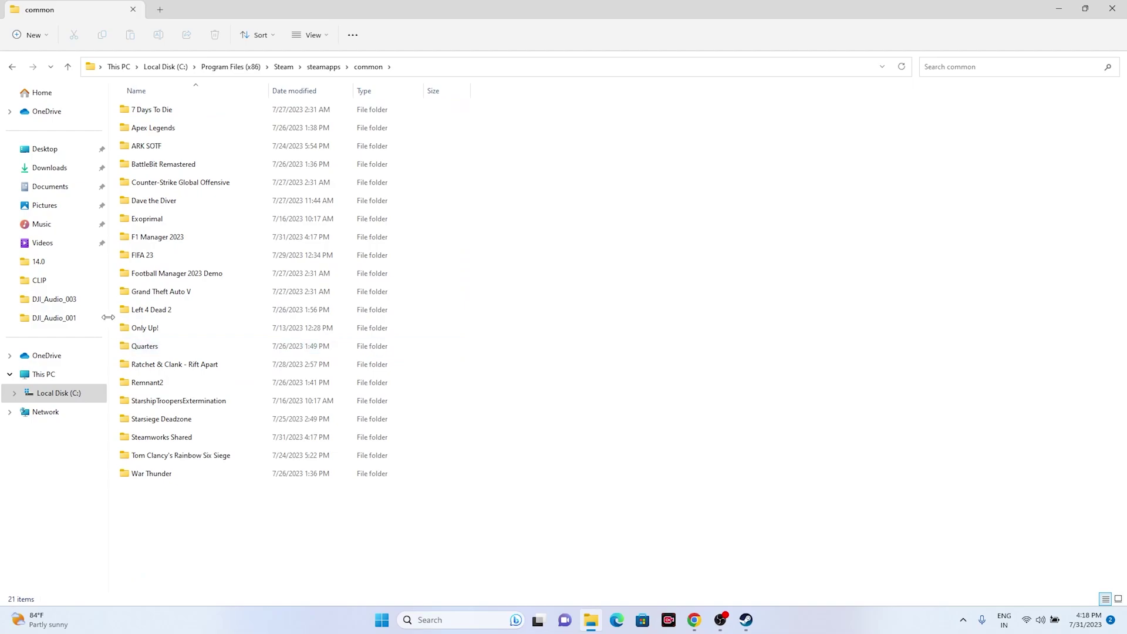
click(165, 241)
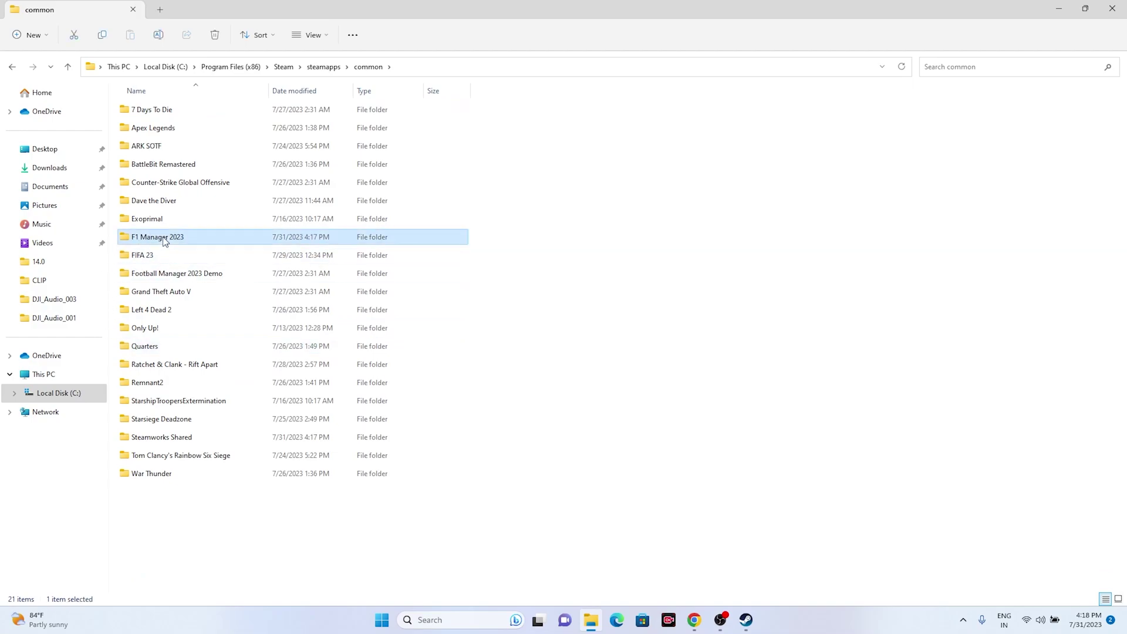
double_click(165, 242)
click(154, 149)
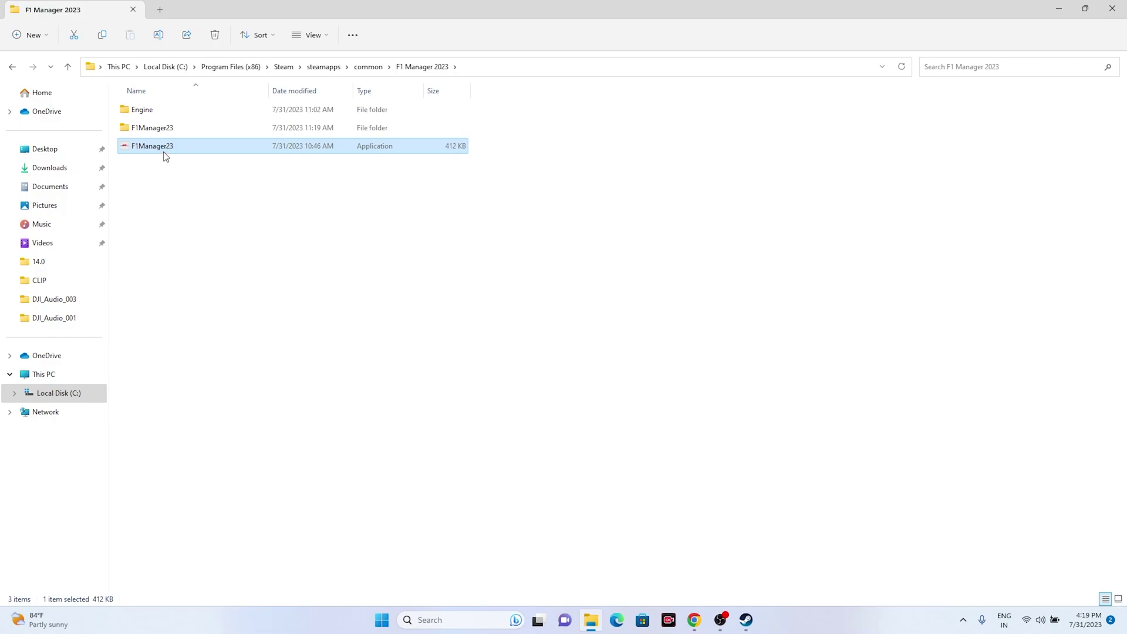
mouse_move(166, 156)
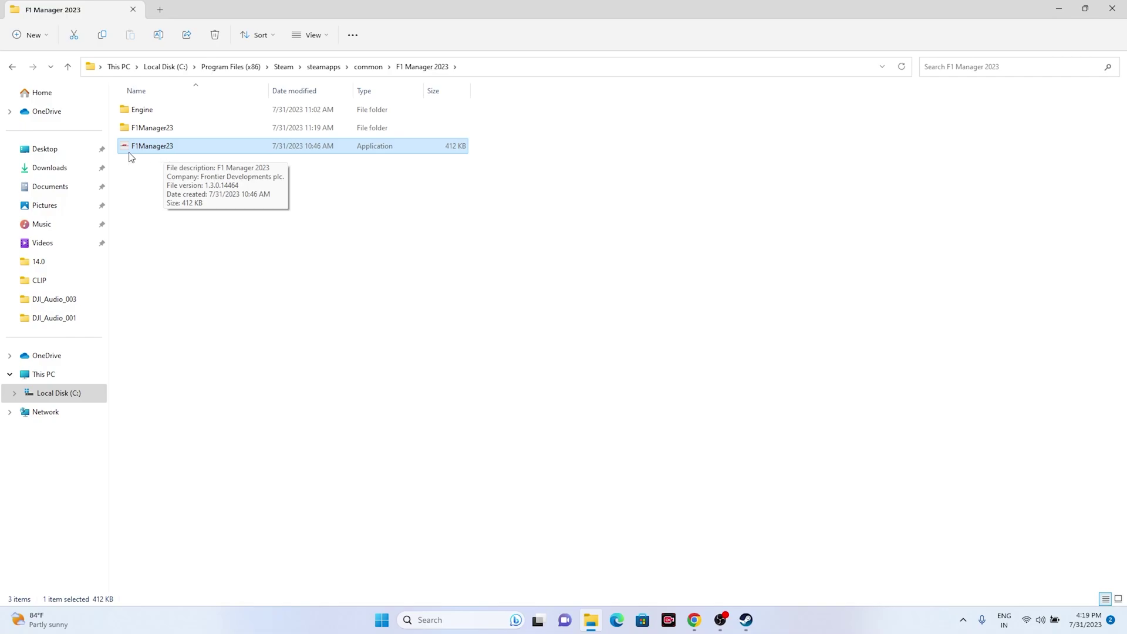
click(606, 202)
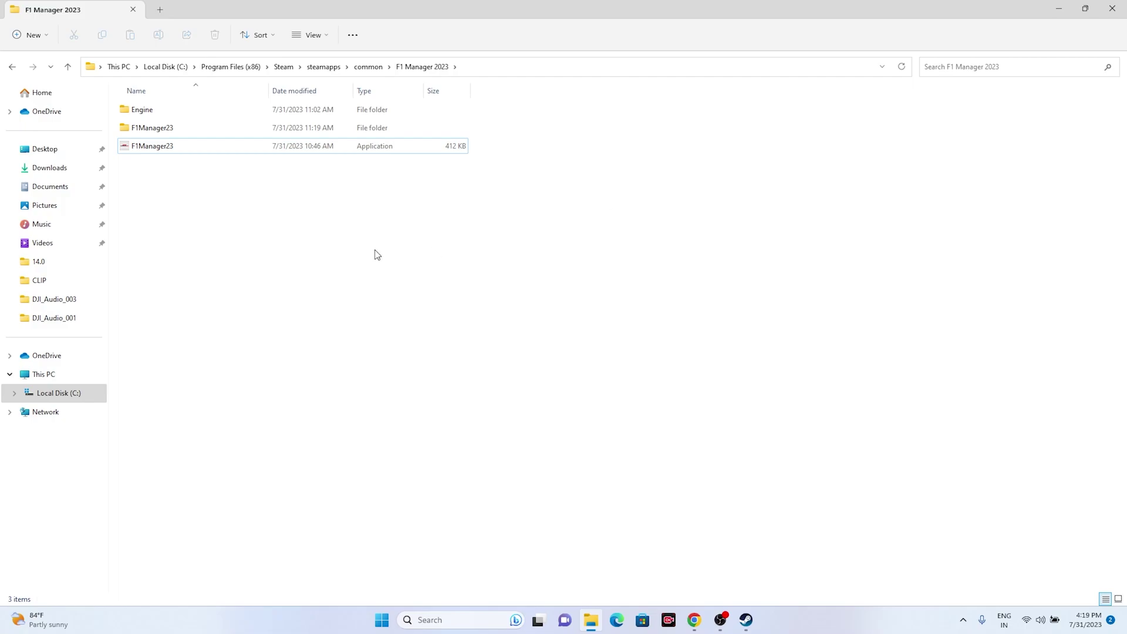
Set the F1Manager23 application to run as an administrator in its compatibility properties and apply the change.
right_click(188, 150)
click(184, 153)
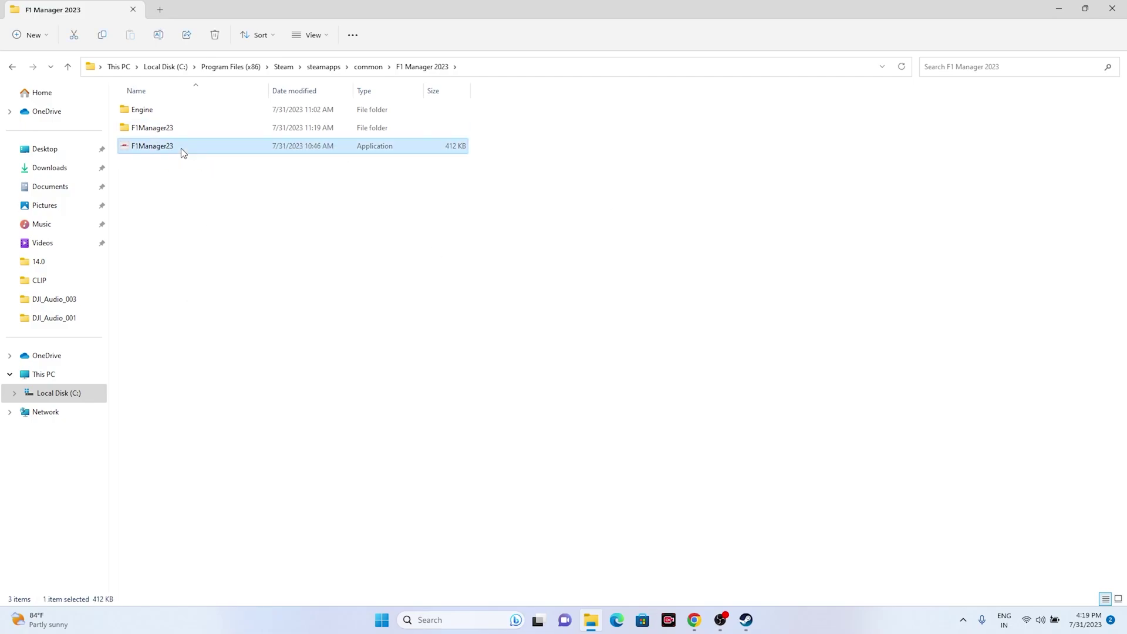
right_click(184, 151)
click(219, 323)
click(270, 313)
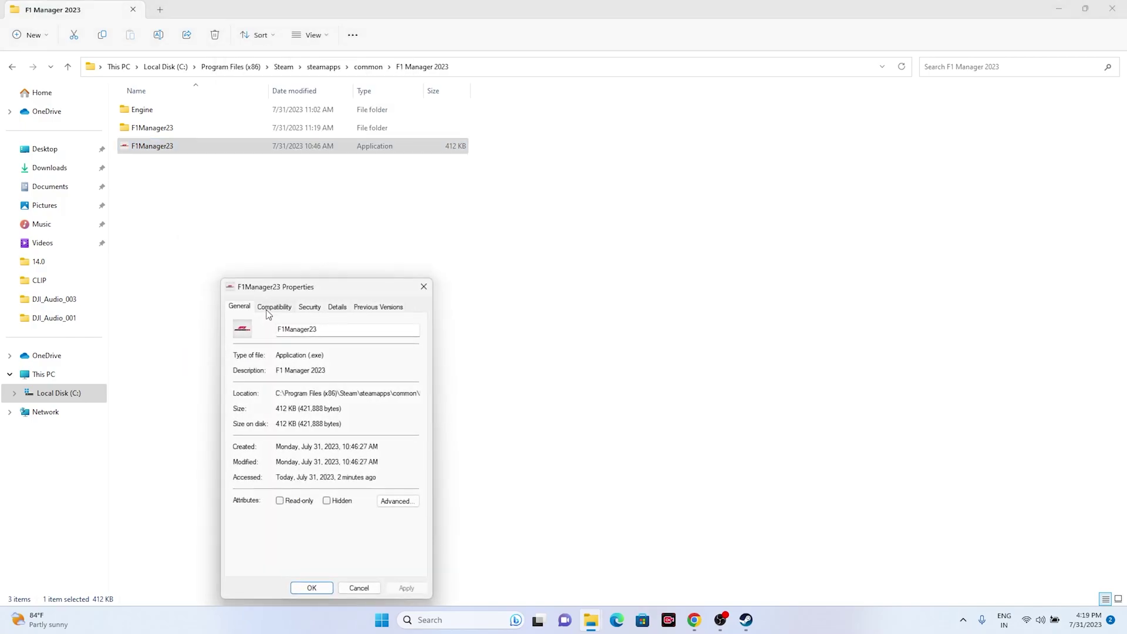
click(267, 310)
drag(285, 288, 613, 113)
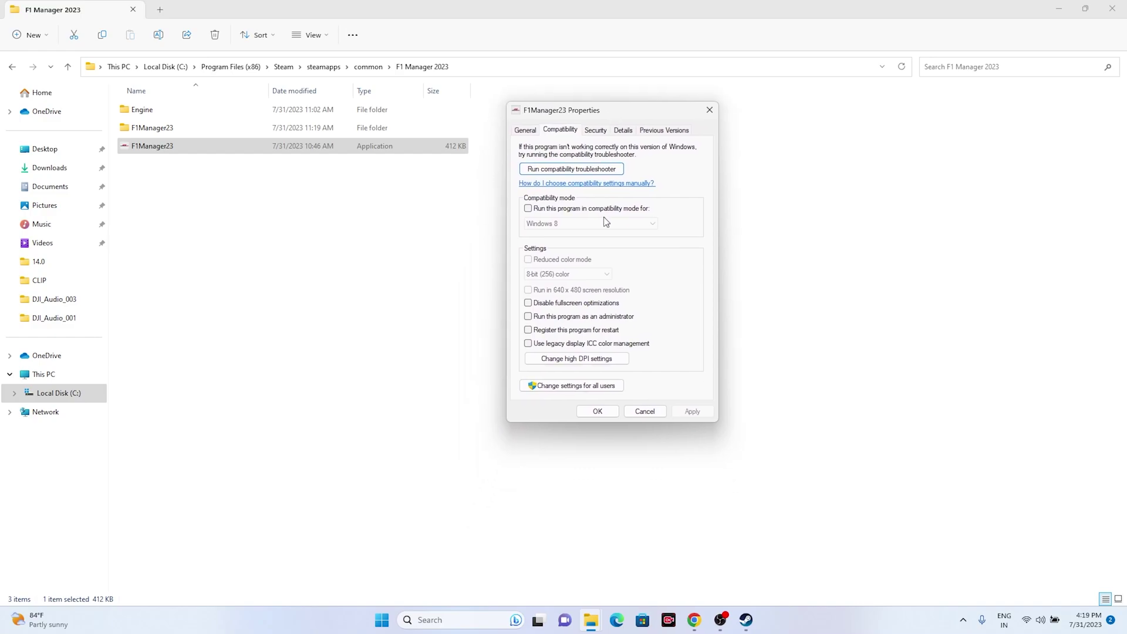
click(528, 317)
click(698, 413)
click(598, 411)
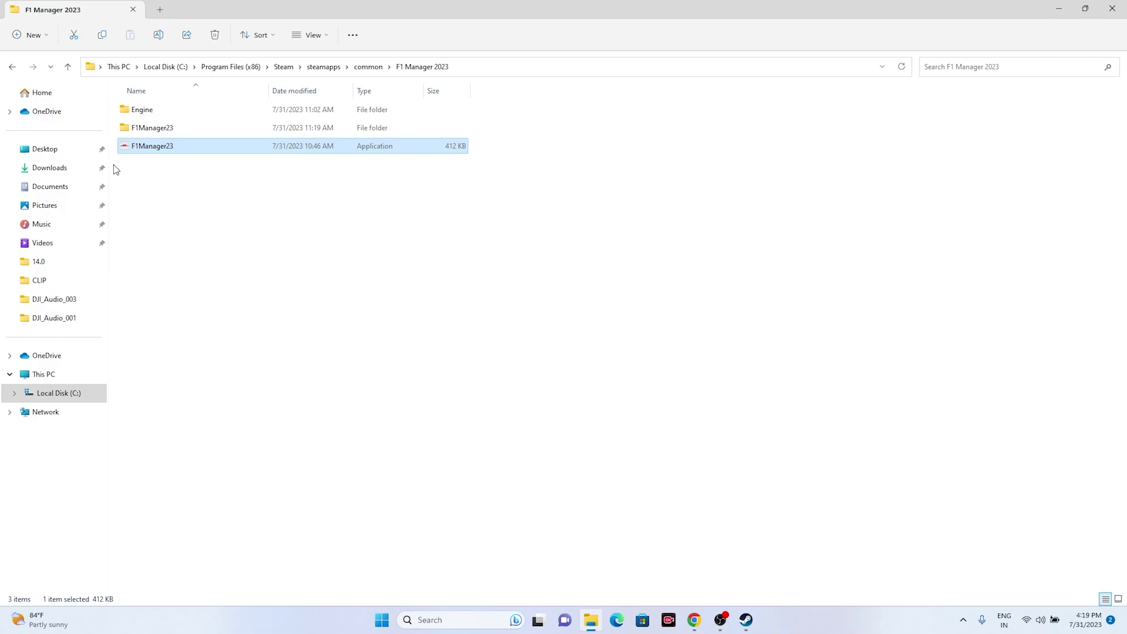
Reopen the F1Manager23 application's compatibility properties and enable compatibility mode for Windows 7.
right_click(178, 149)
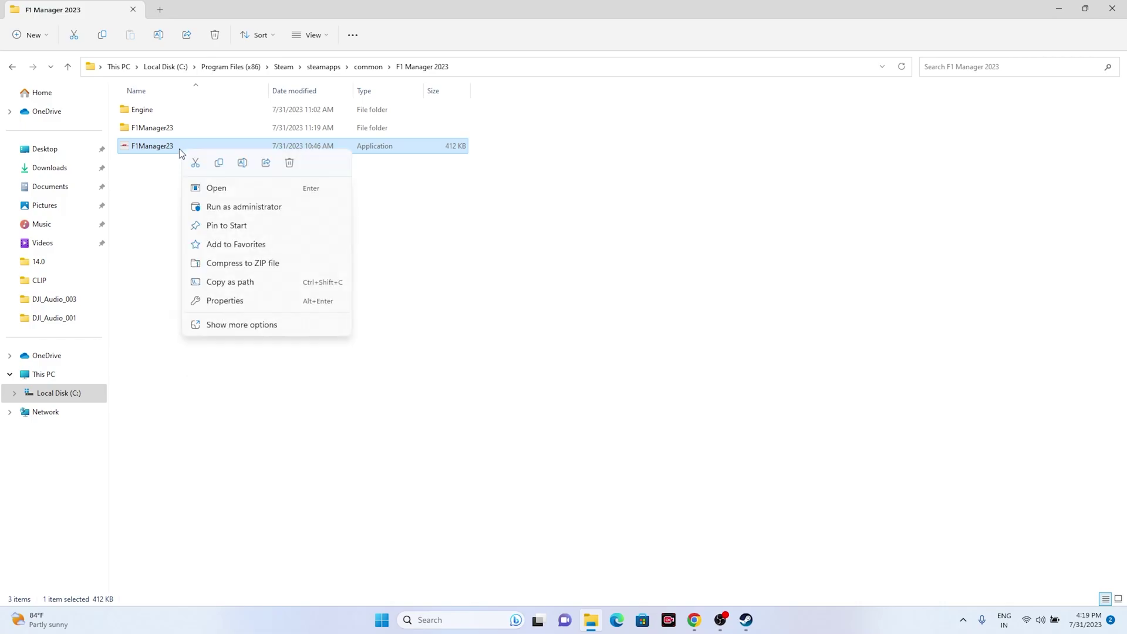
click(228, 326)
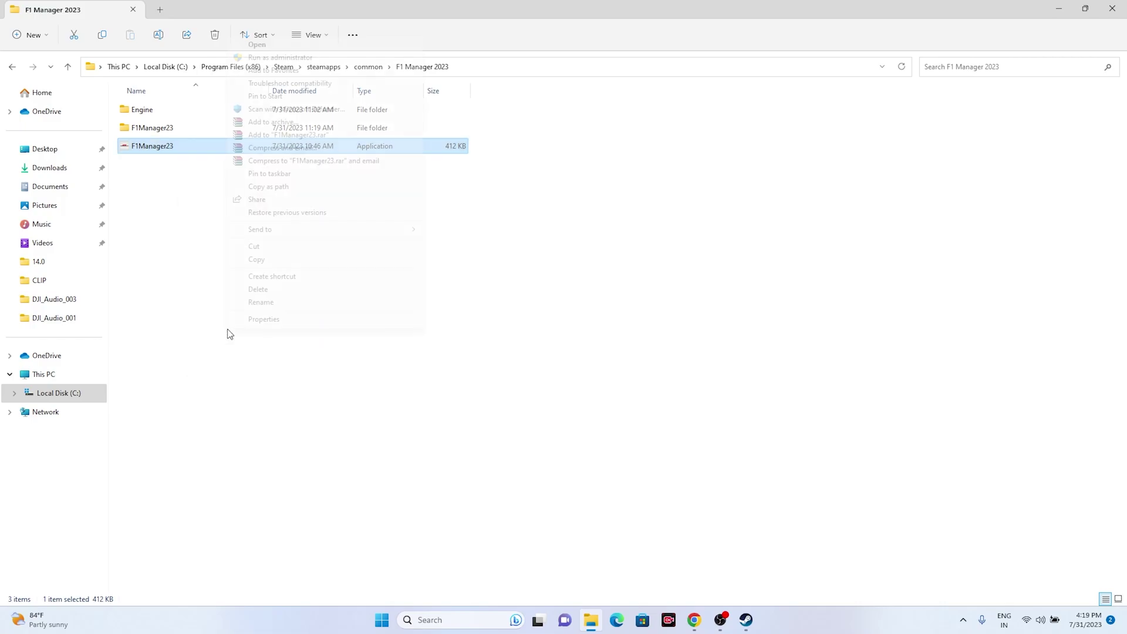
click(289, 320)
click(288, 308)
drag(338, 287, 641, 93)
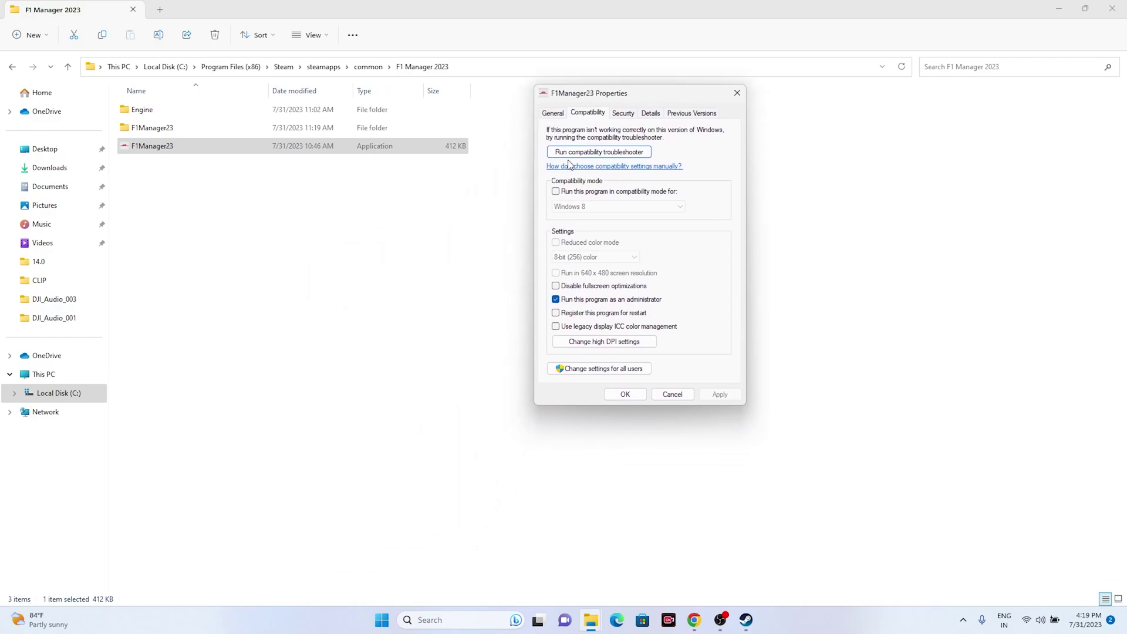
click(555, 191)
click(582, 212)
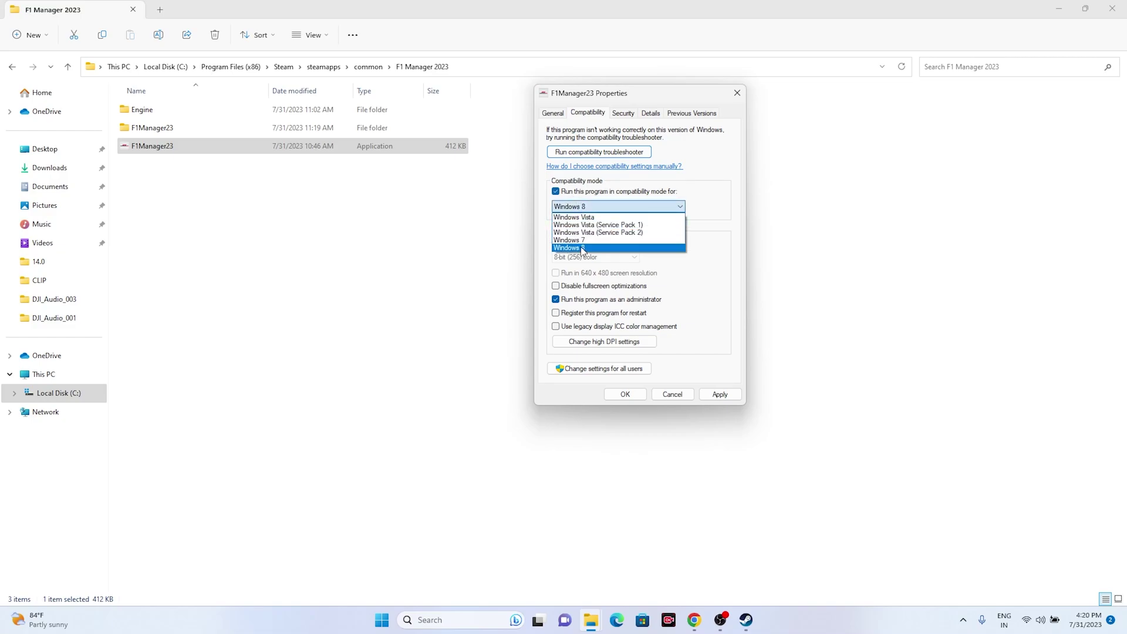
click(584, 240)
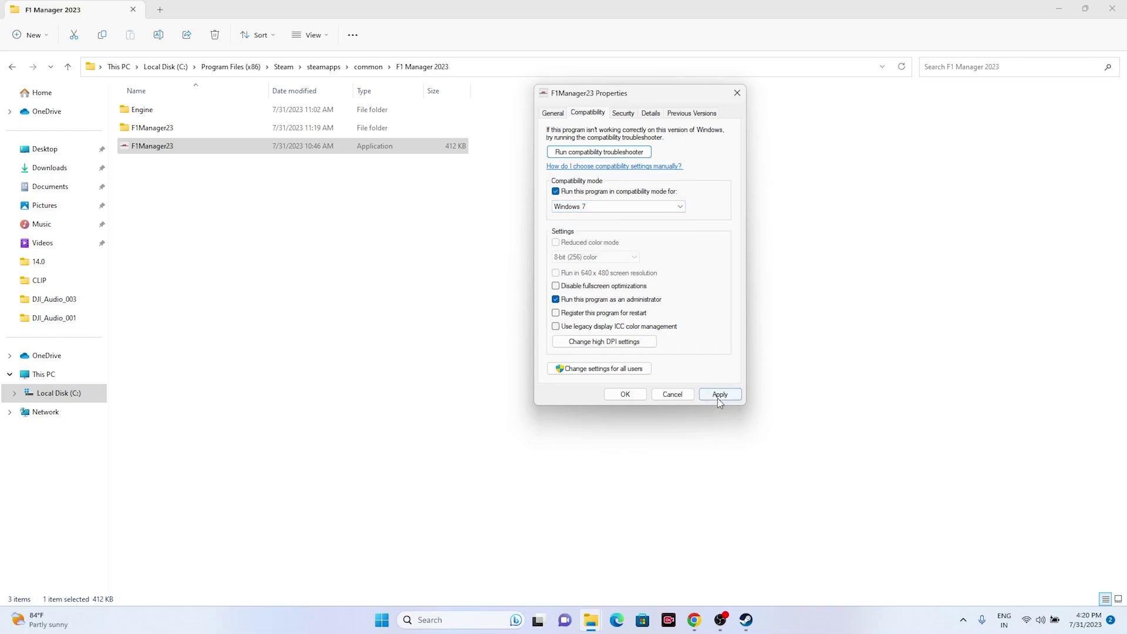
Change the compatibility mode to Windows 8, accept the properties and close the game folder.
click(596, 208)
click(591, 254)
click(623, 394)
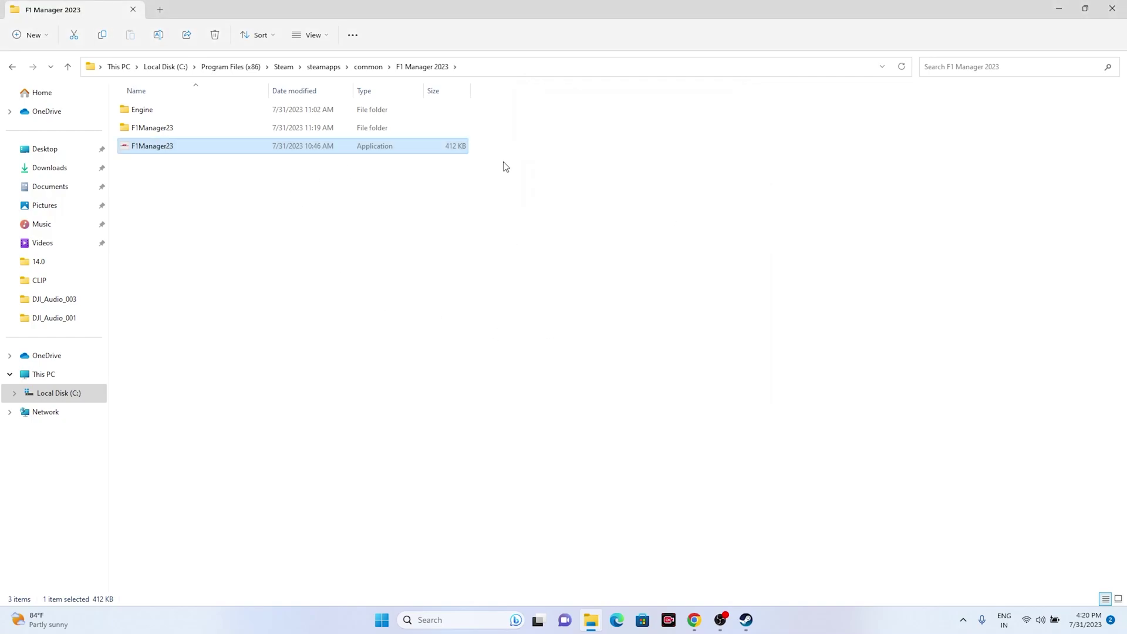
click(1112, 8)
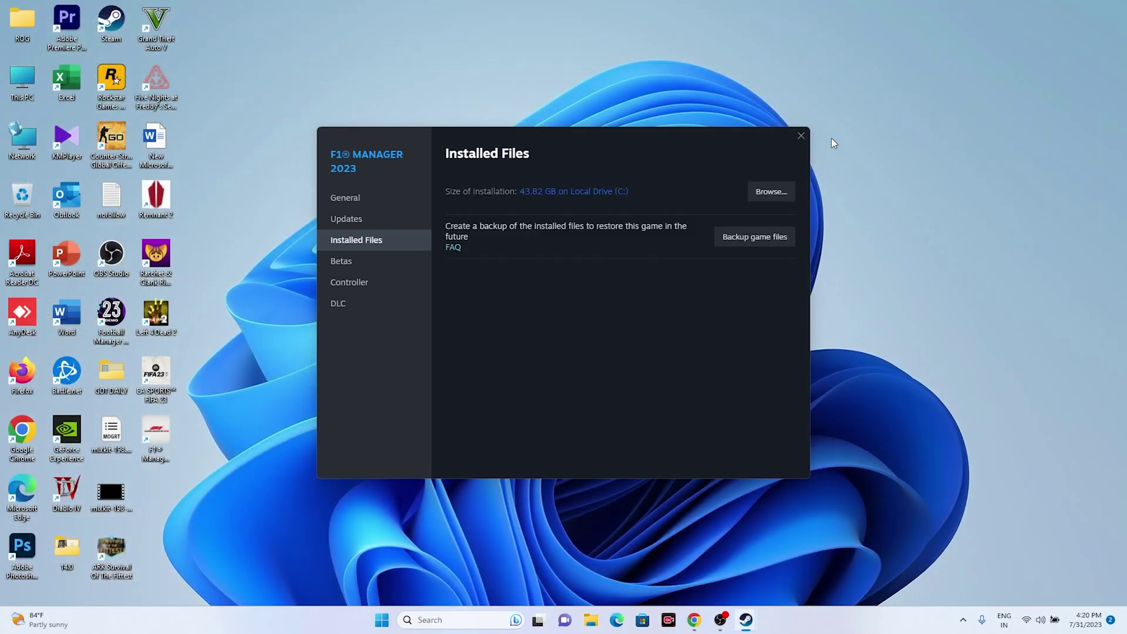
Close the F1 Manager 2023 properties window, bring up the Steam library and minimize it to the desktop.
click(801, 136)
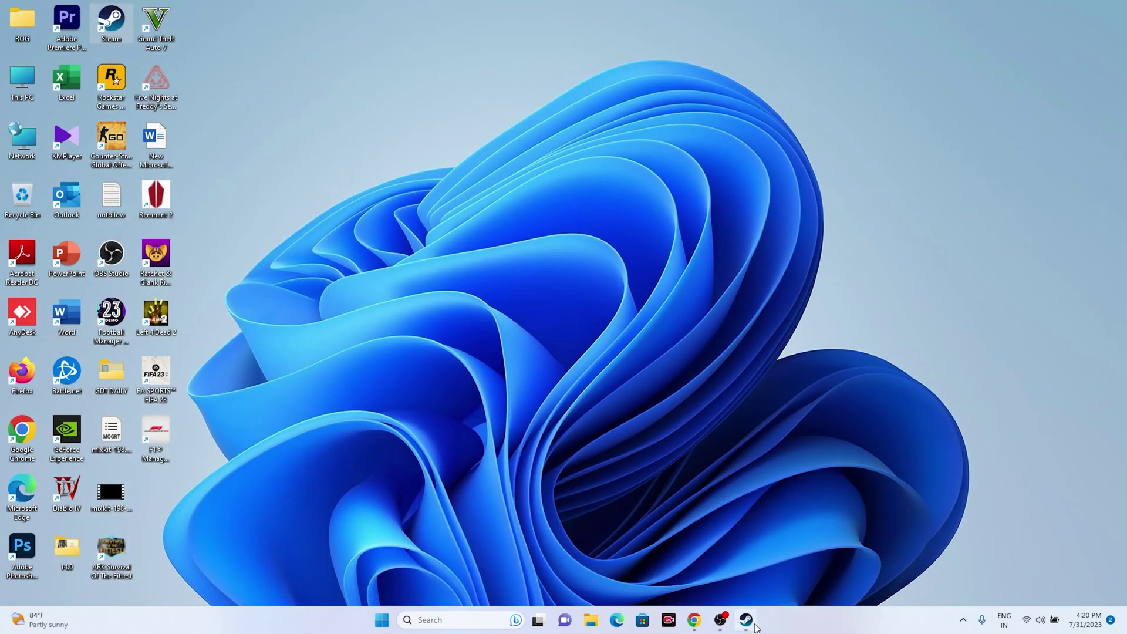
click(755, 625)
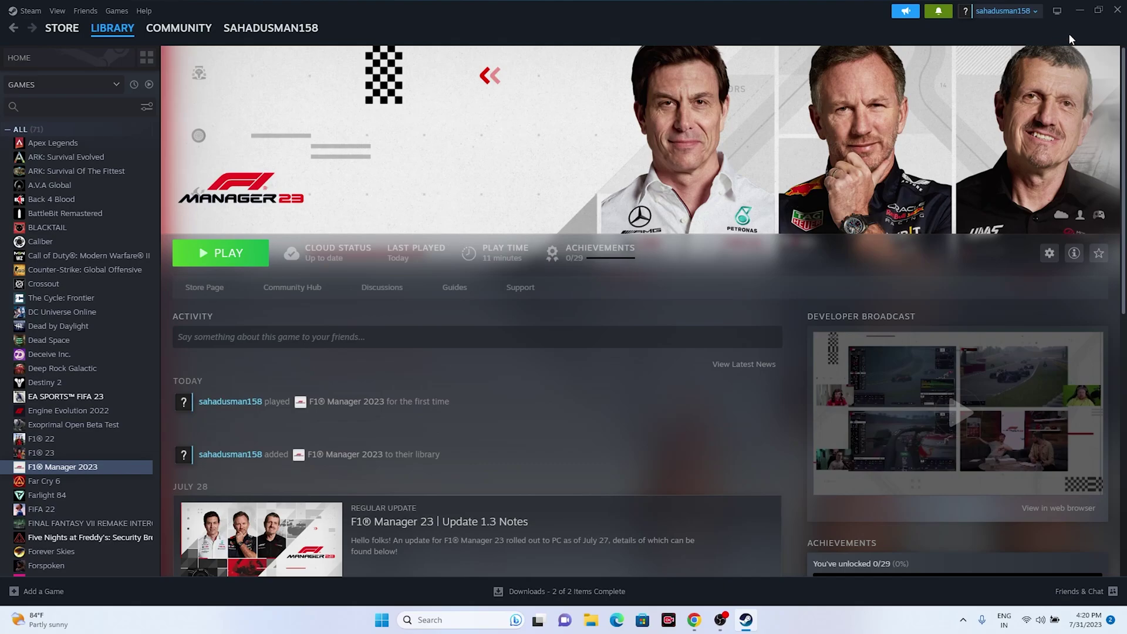
click(1080, 10)
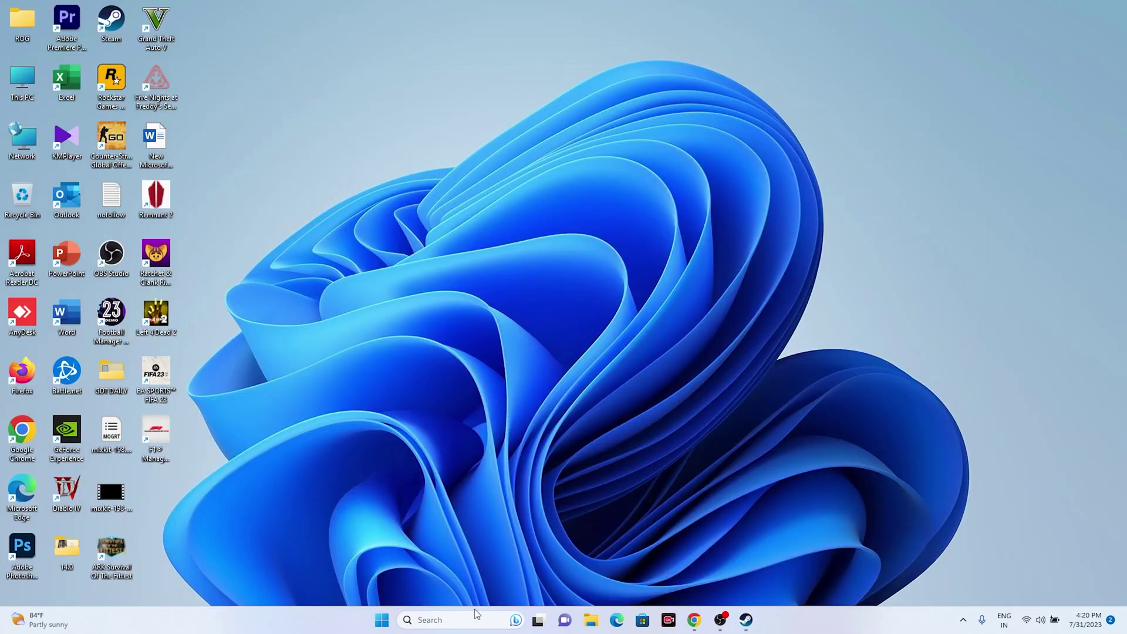
In the Windows date and time settings, switch Set time zone automatically off and back on, and return to Time & language.
click(467, 622)
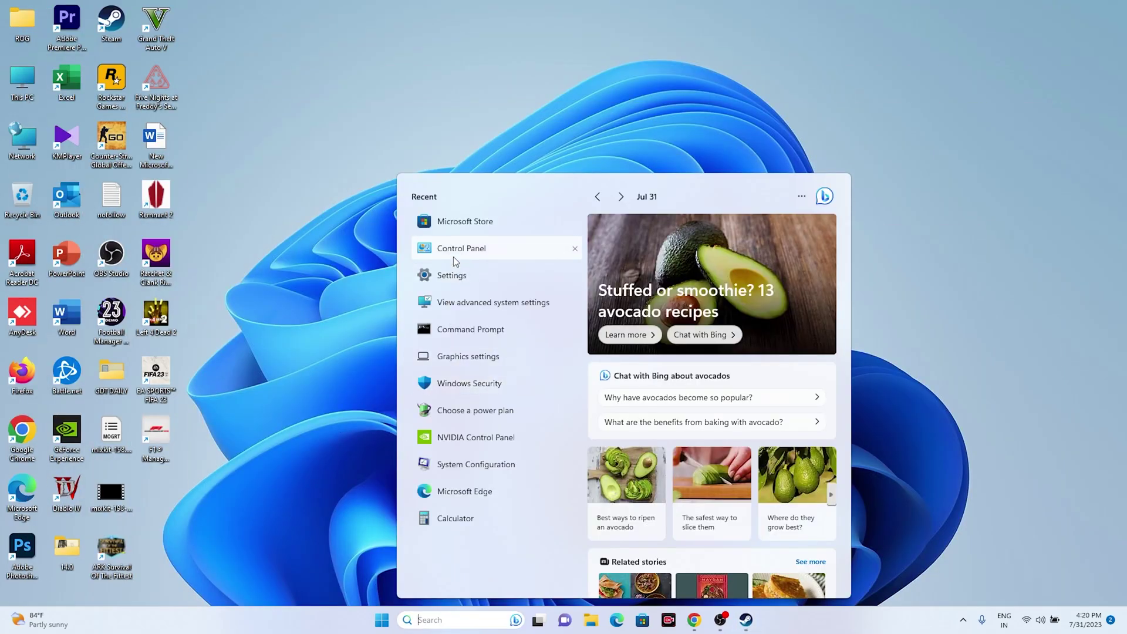
click(453, 276)
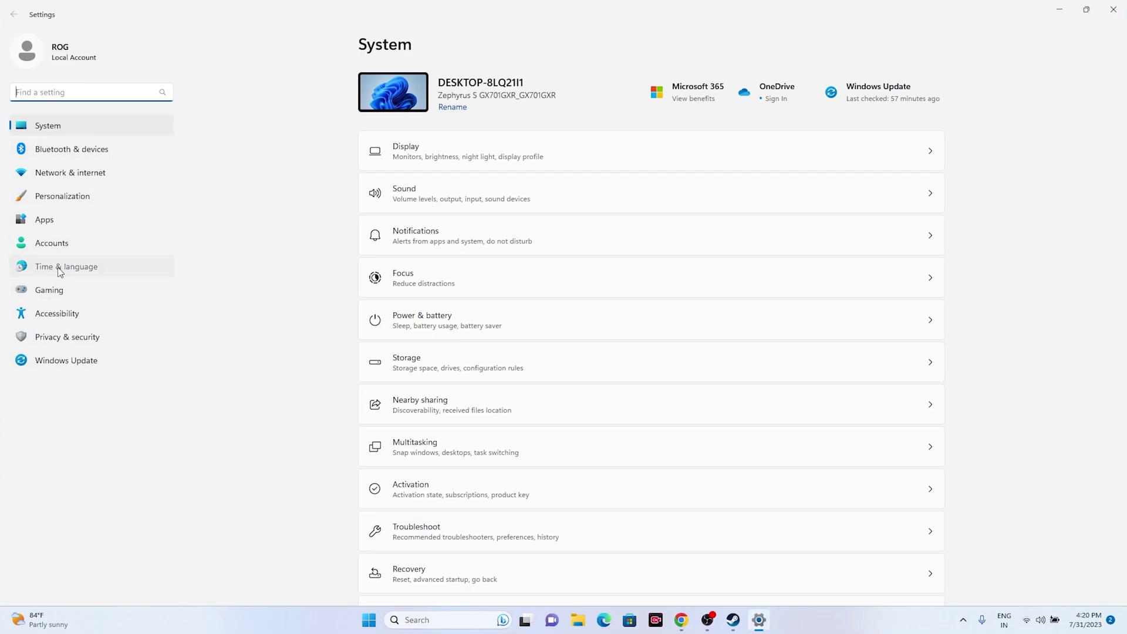
click(73, 268)
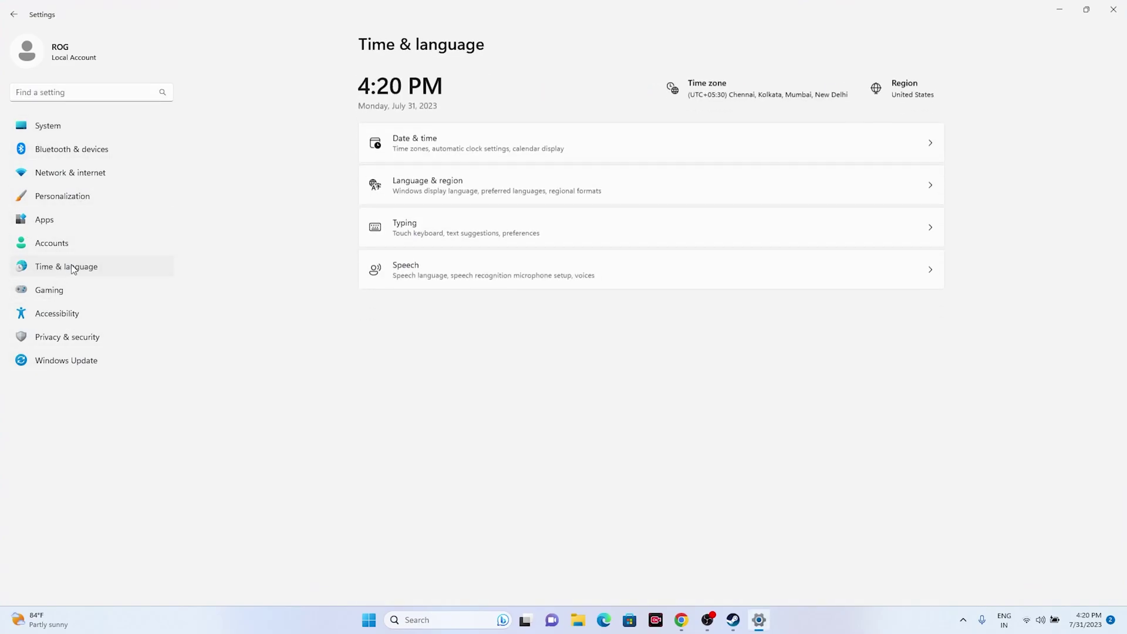
click(397, 139)
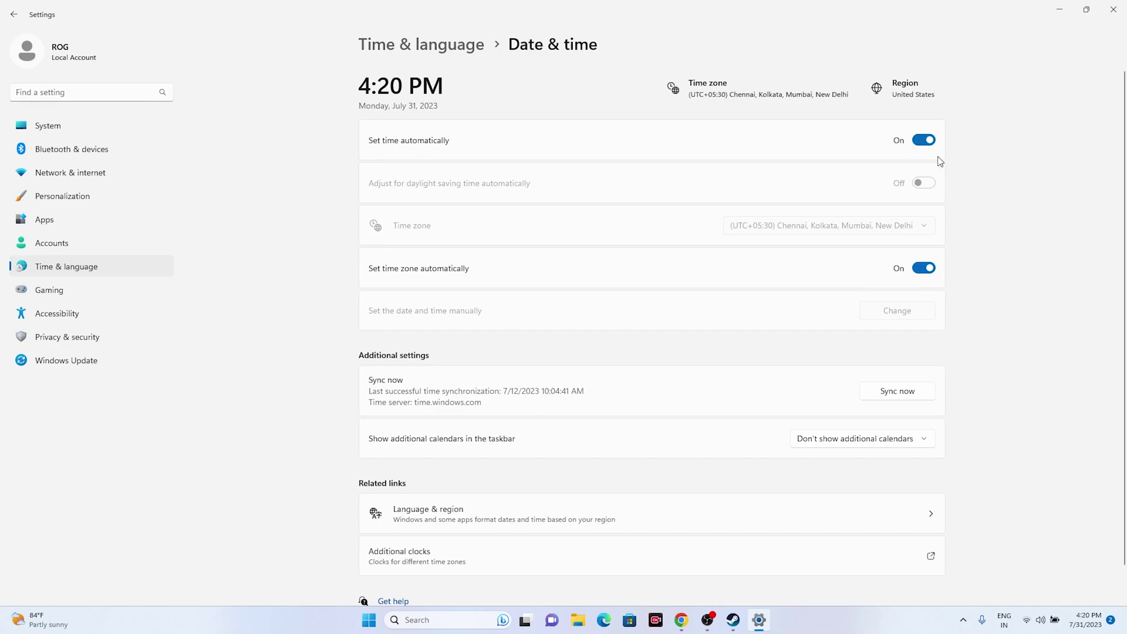
click(932, 270)
click(929, 269)
click(13, 14)
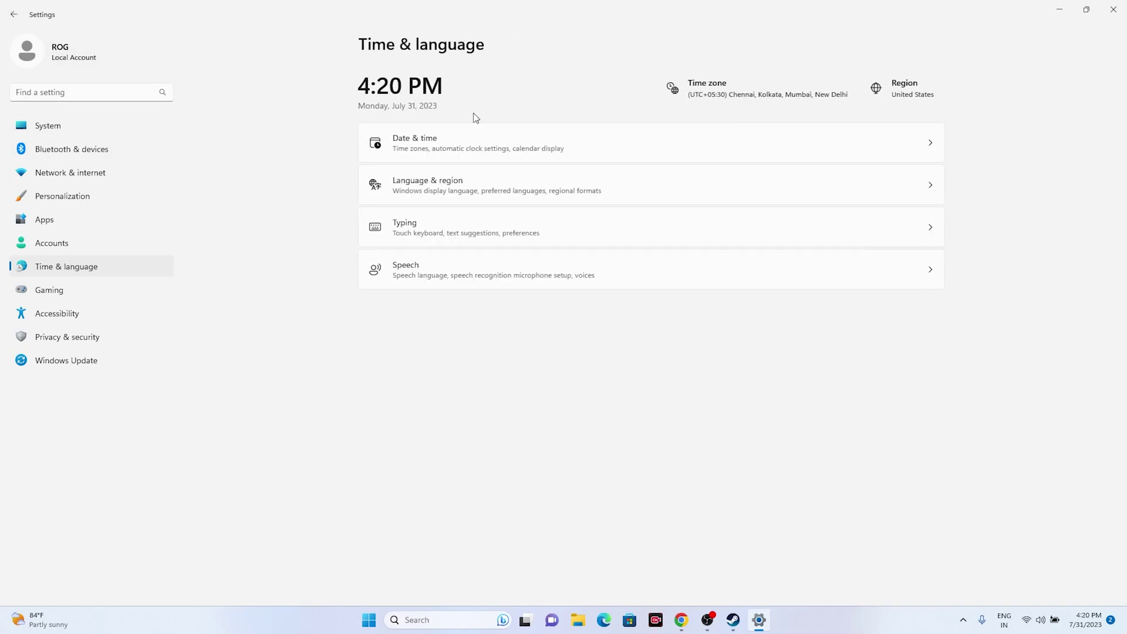
Check the available countries in the Language & region settings, keep United States and close Settings.
click(442, 186)
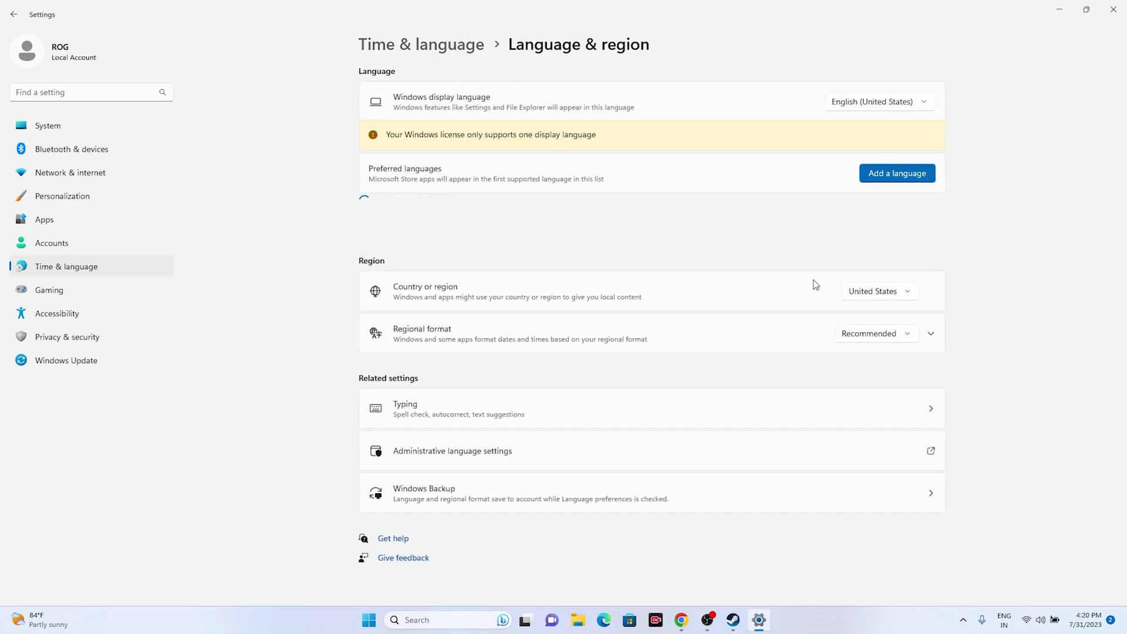
click(912, 296)
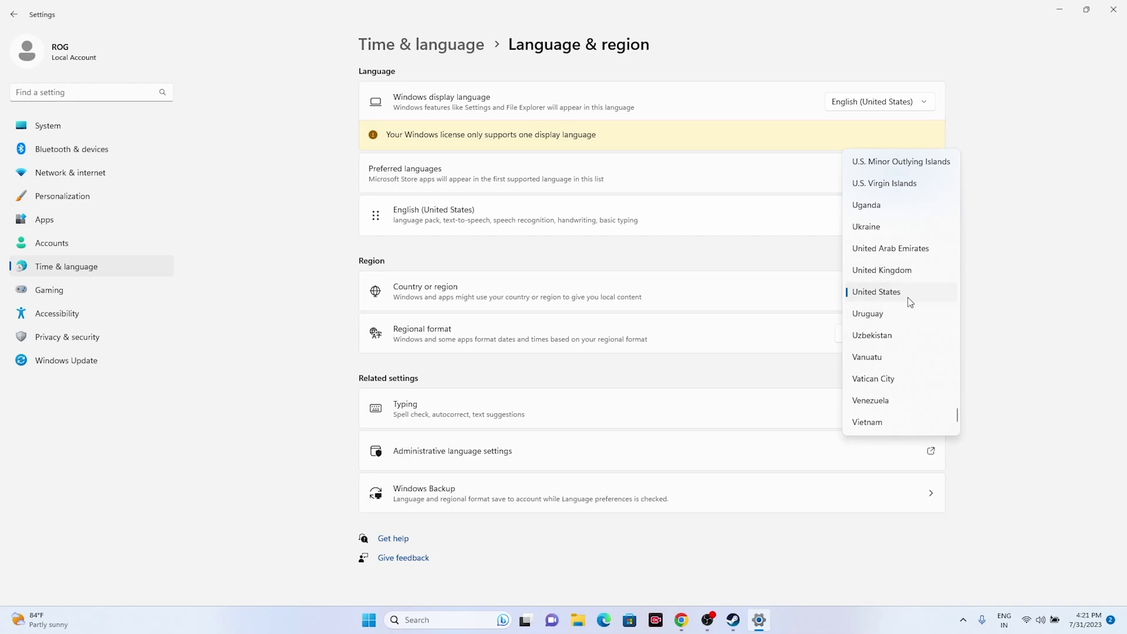
click(830, 262)
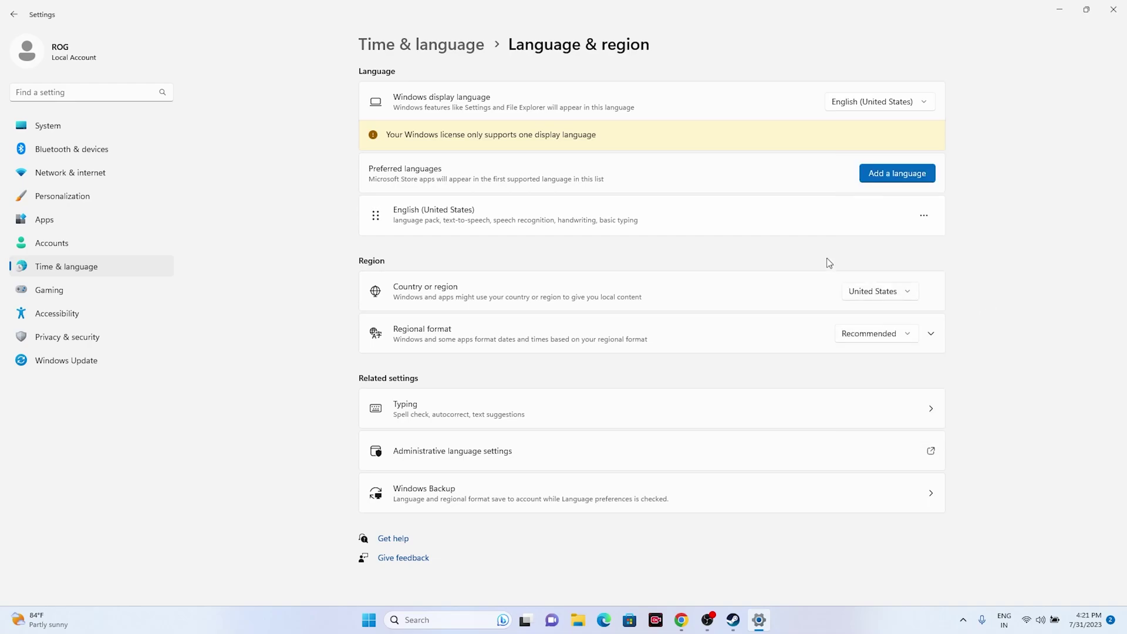
click(1113, 9)
Look in the Documents folder in File Explorer for the My Games folder, and close the window.
click(746, 620)
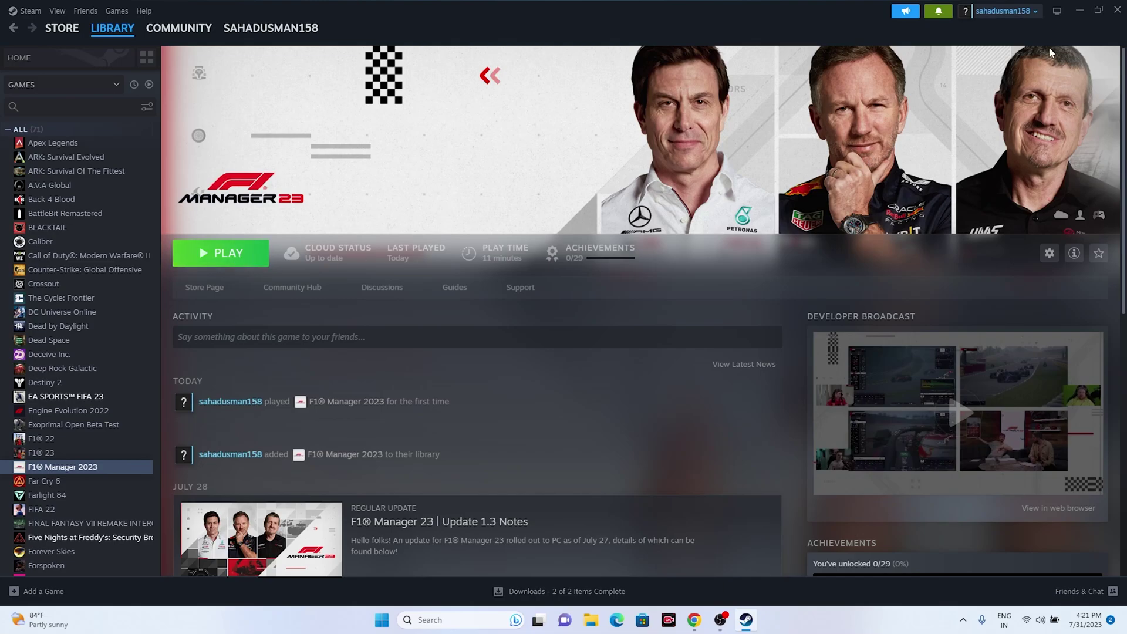
click(1079, 11)
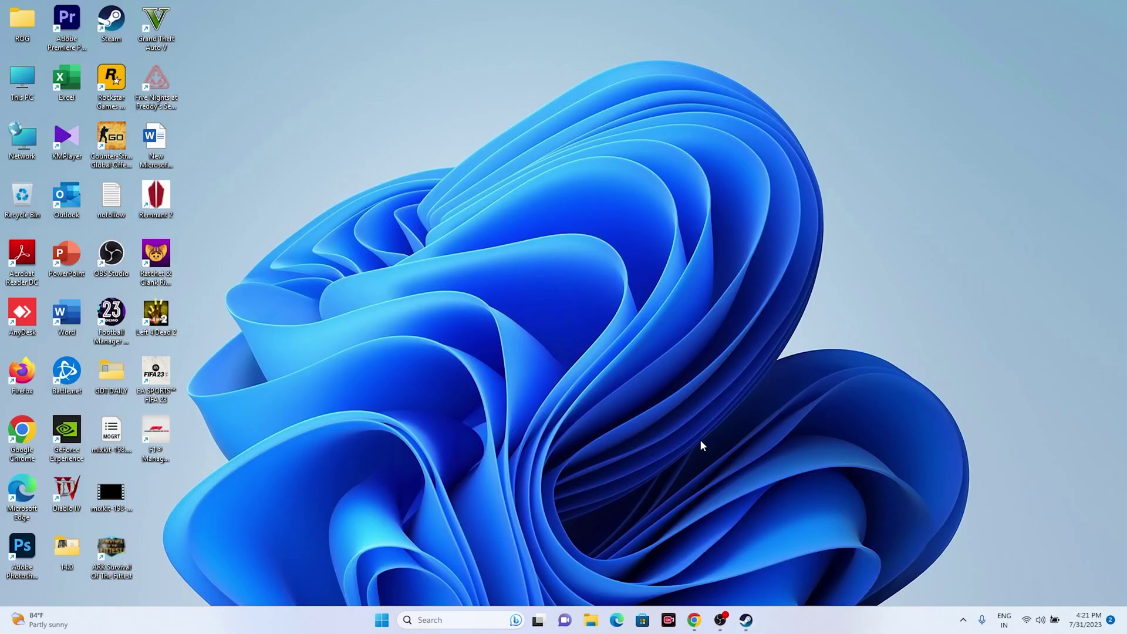
click(590, 621)
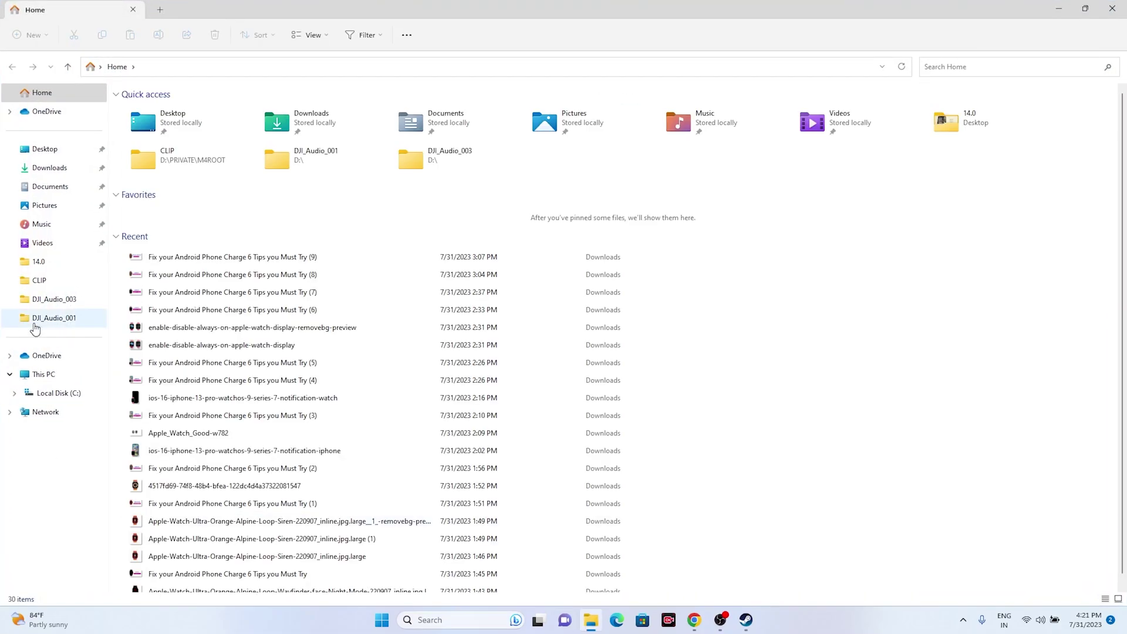
click(45, 379)
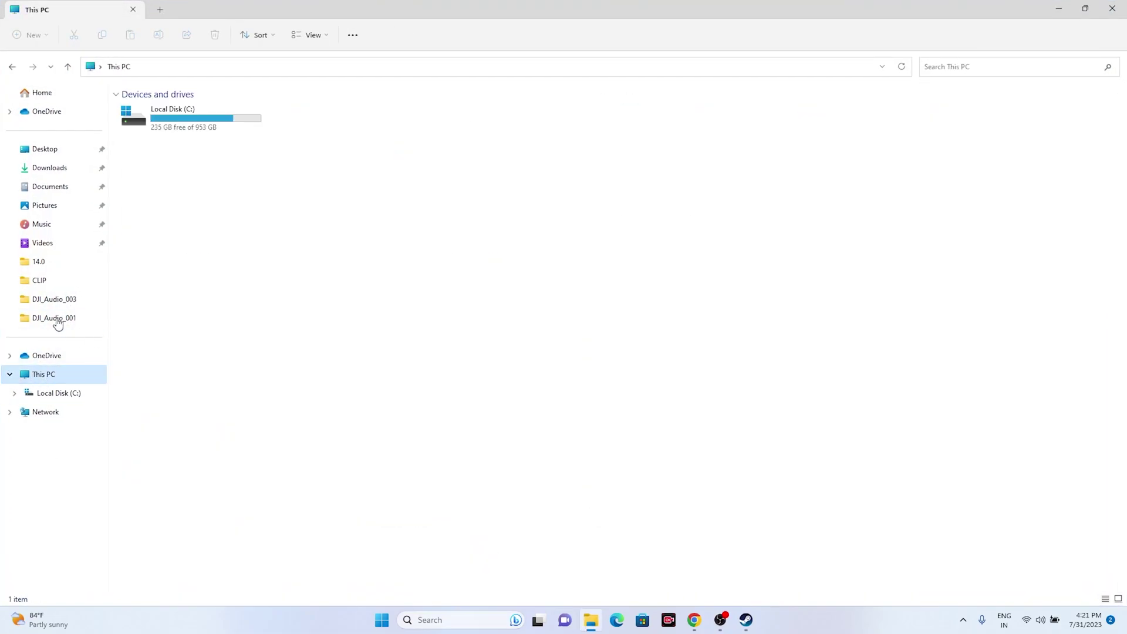
click(56, 189)
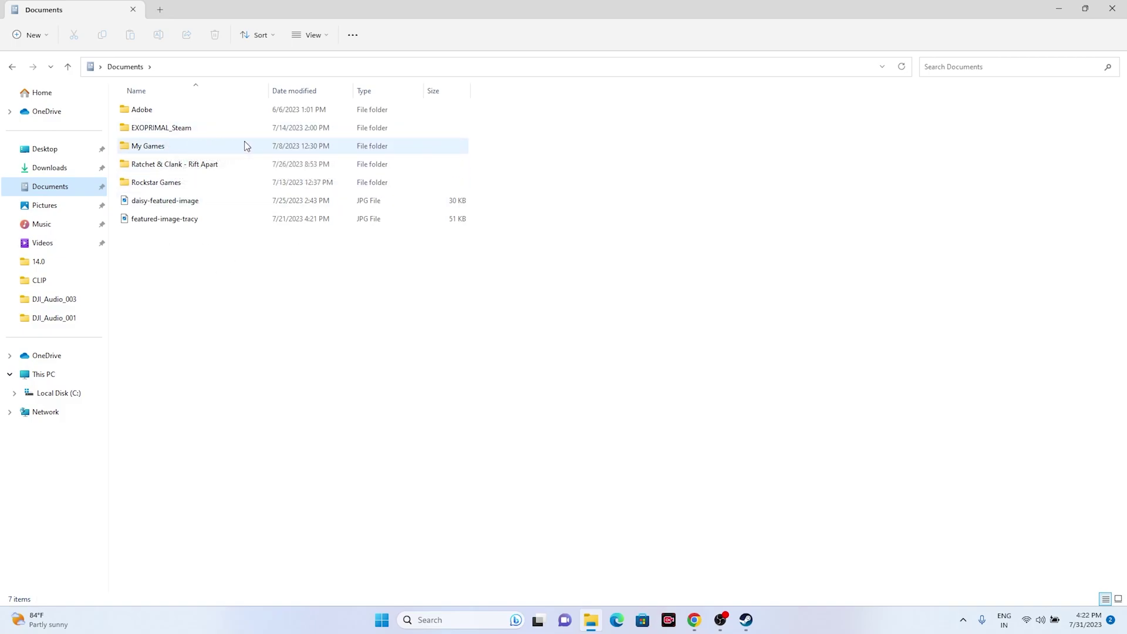
click(746, 620)
click(745, 620)
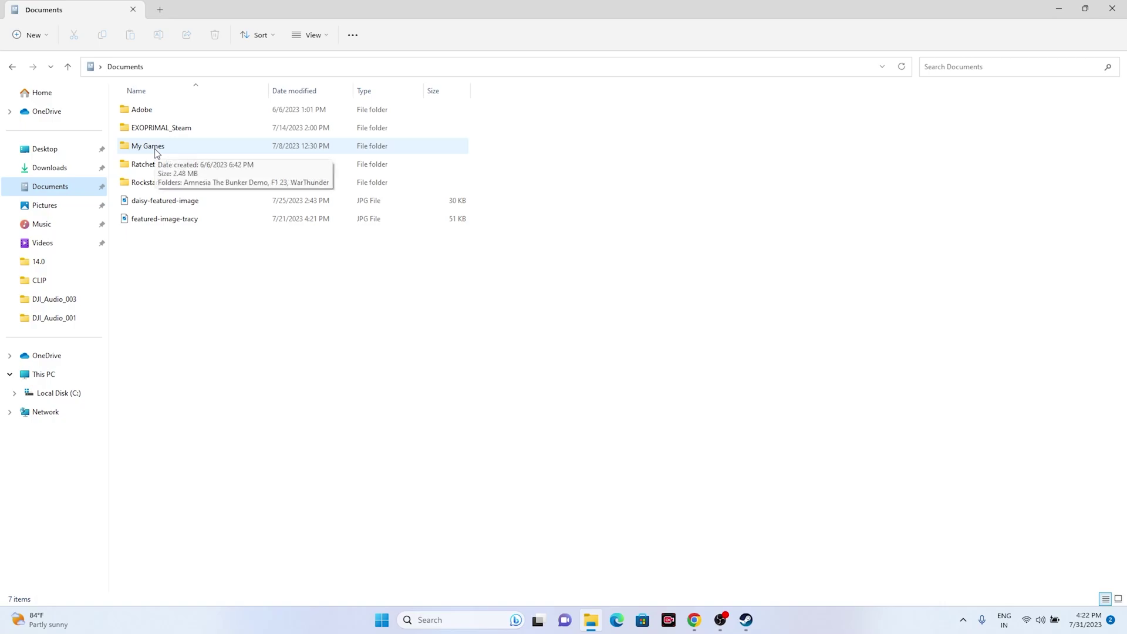
click(1113, 9)
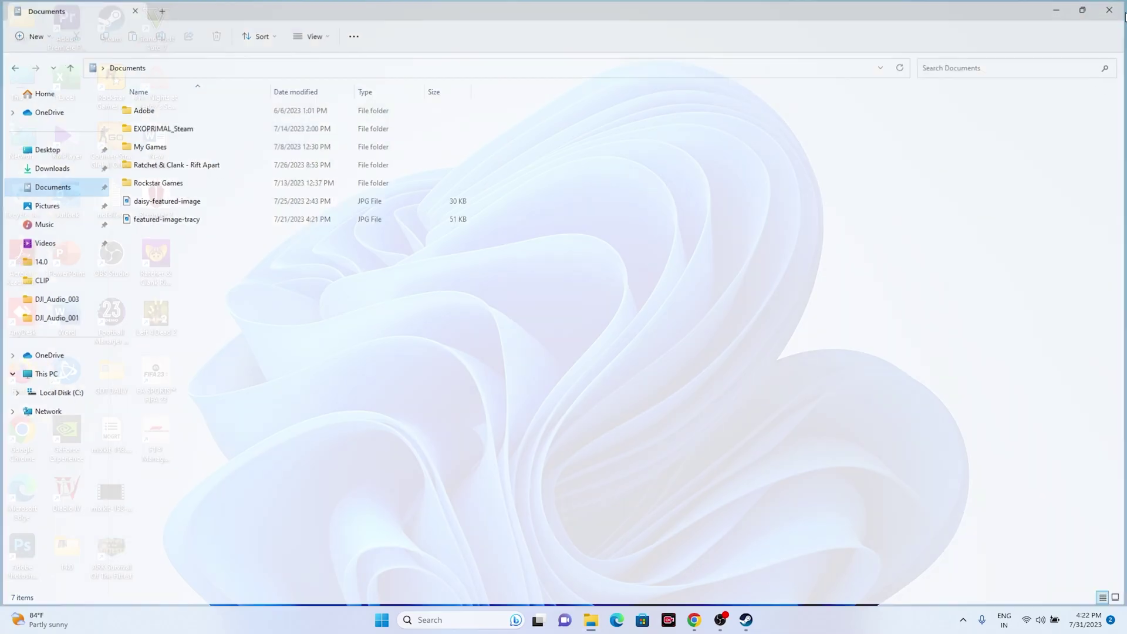
Open Windows Defender Firewall's allowed apps list through Control Panel and find the F1 Manager 2023 entry.
click(745, 620)
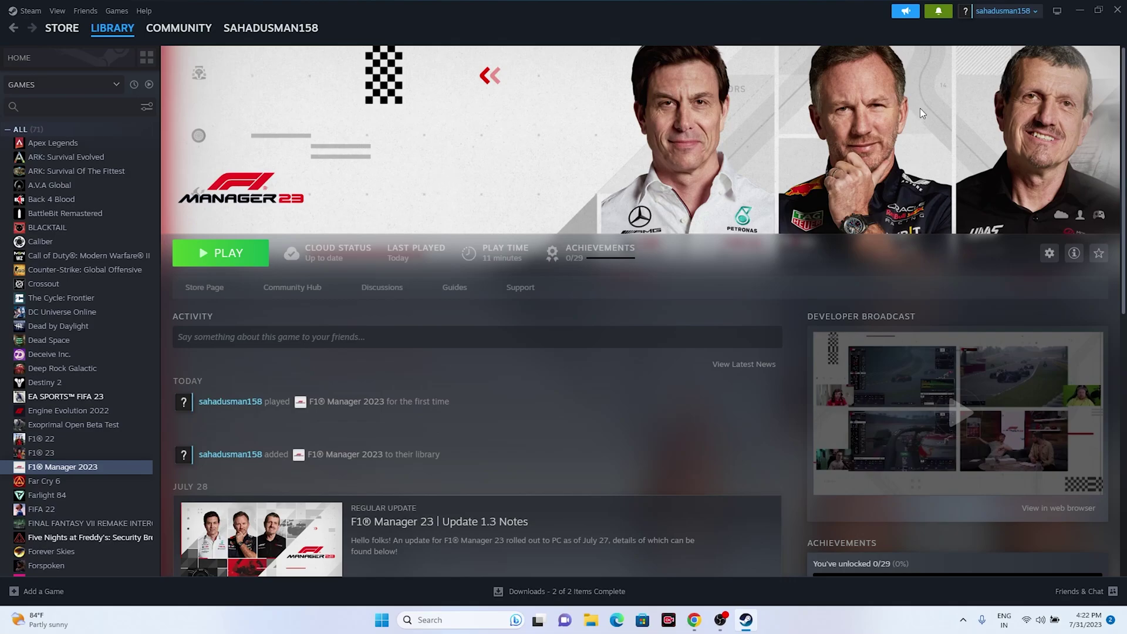
click(1079, 13)
click(446, 620)
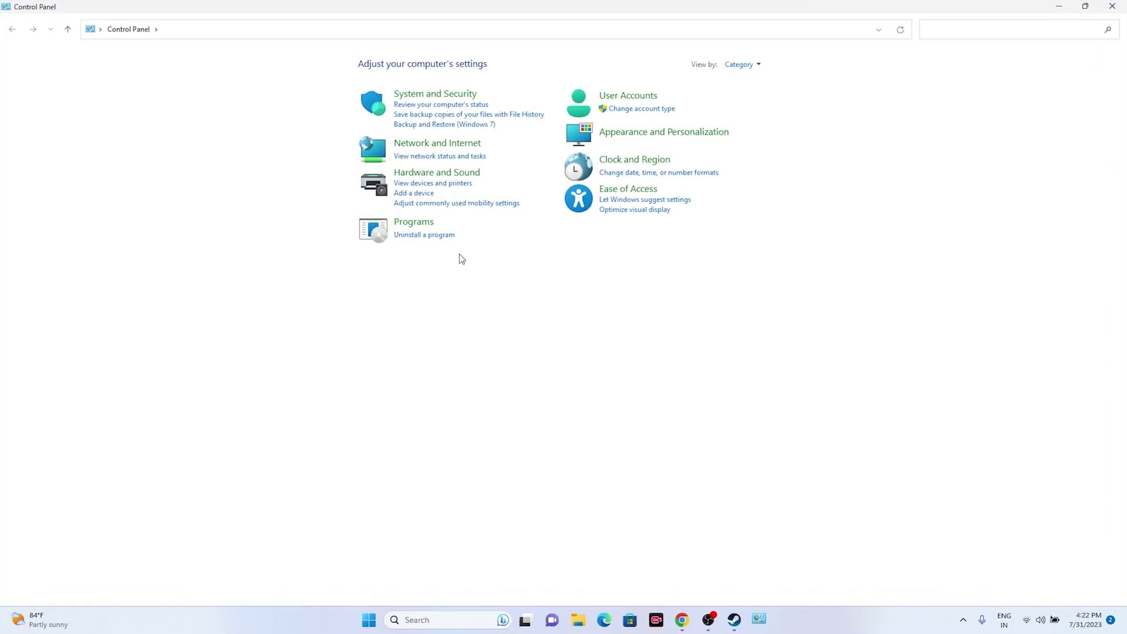
click(446, 96)
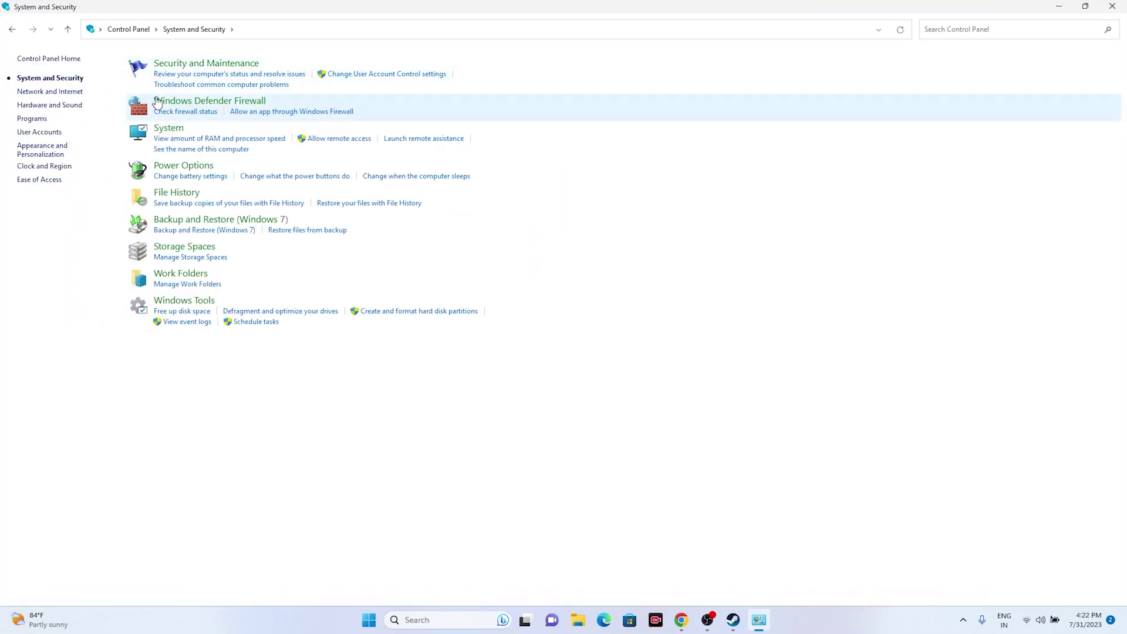
click(176, 101)
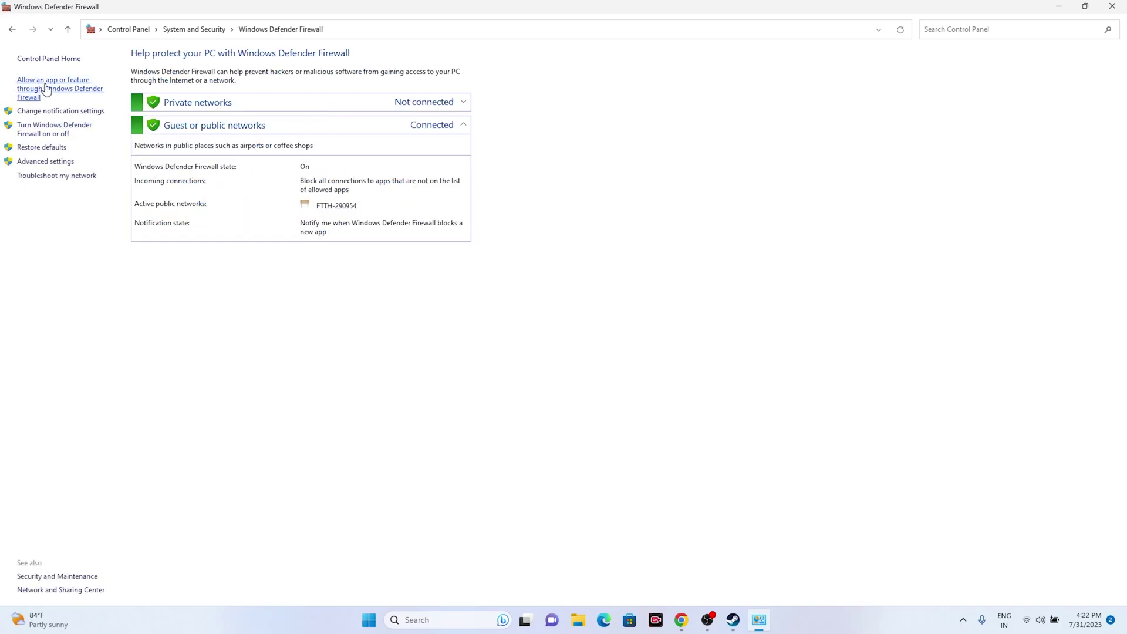
click(40, 89)
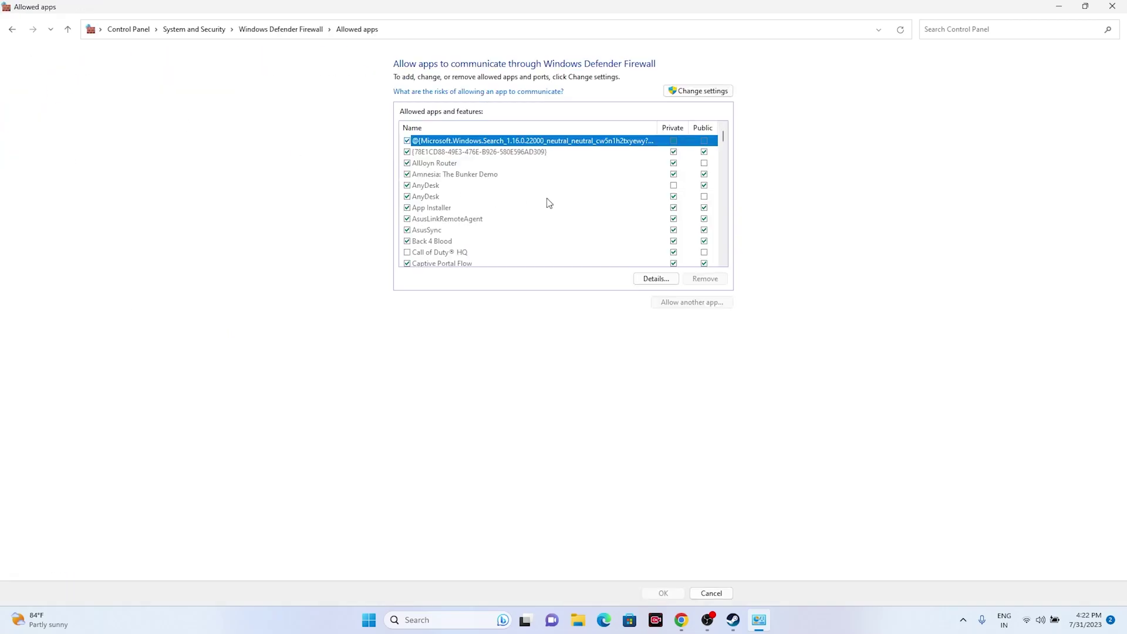
scroll(451, 195, down, 6)
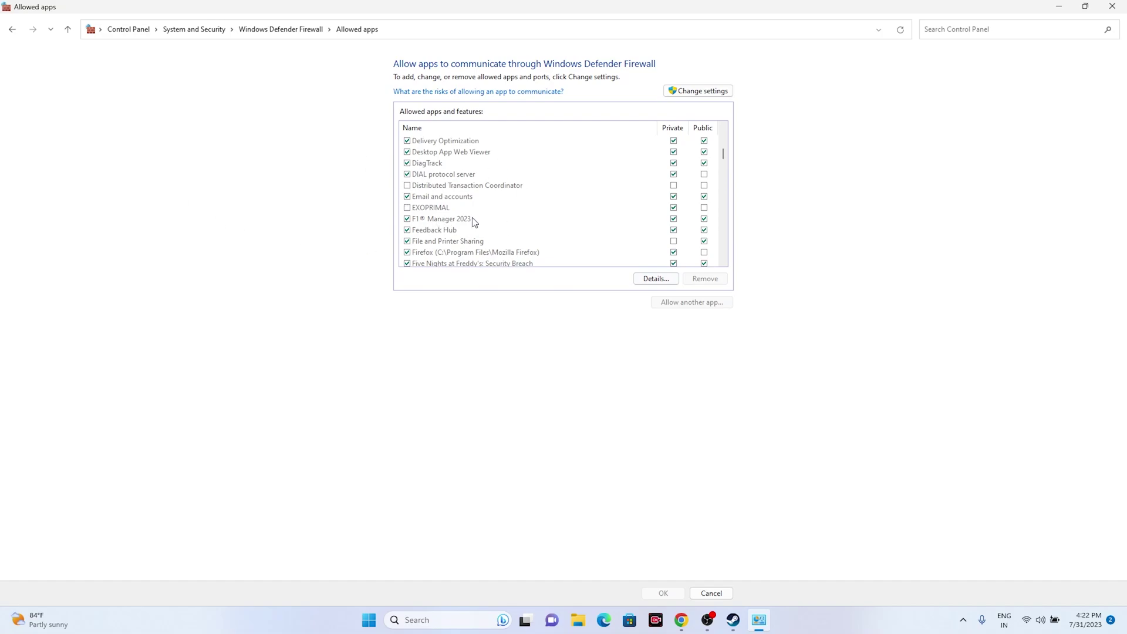
Start allowing another app through the firewall and browse to Program Files (x86)\Steam\steamapps\common\F1 Manager 2023.
click(696, 93)
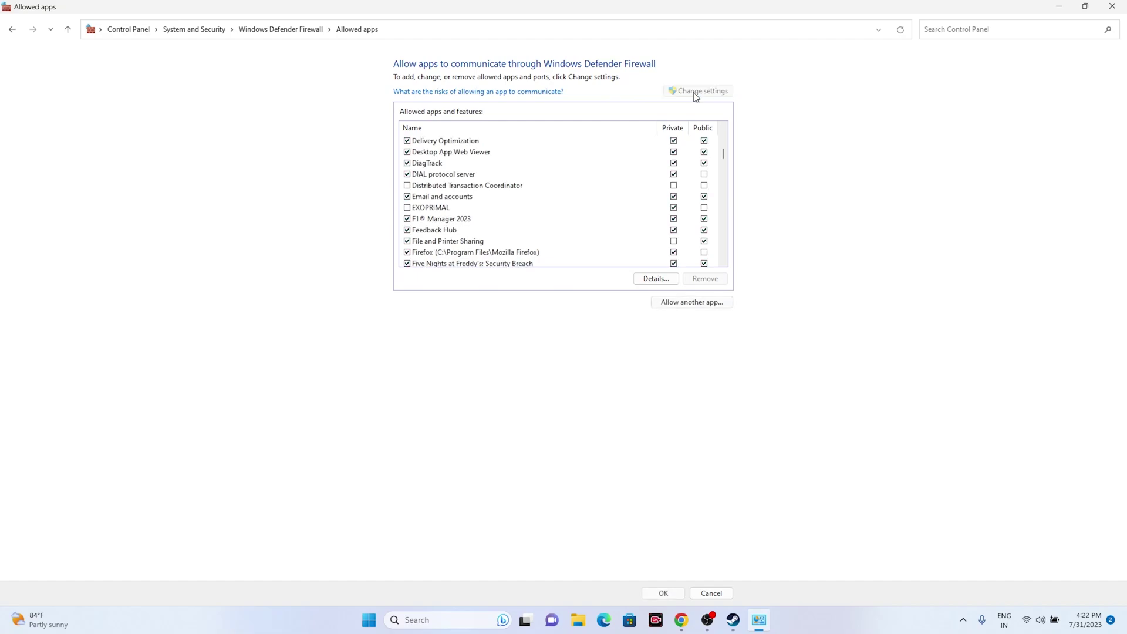
click(718, 303)
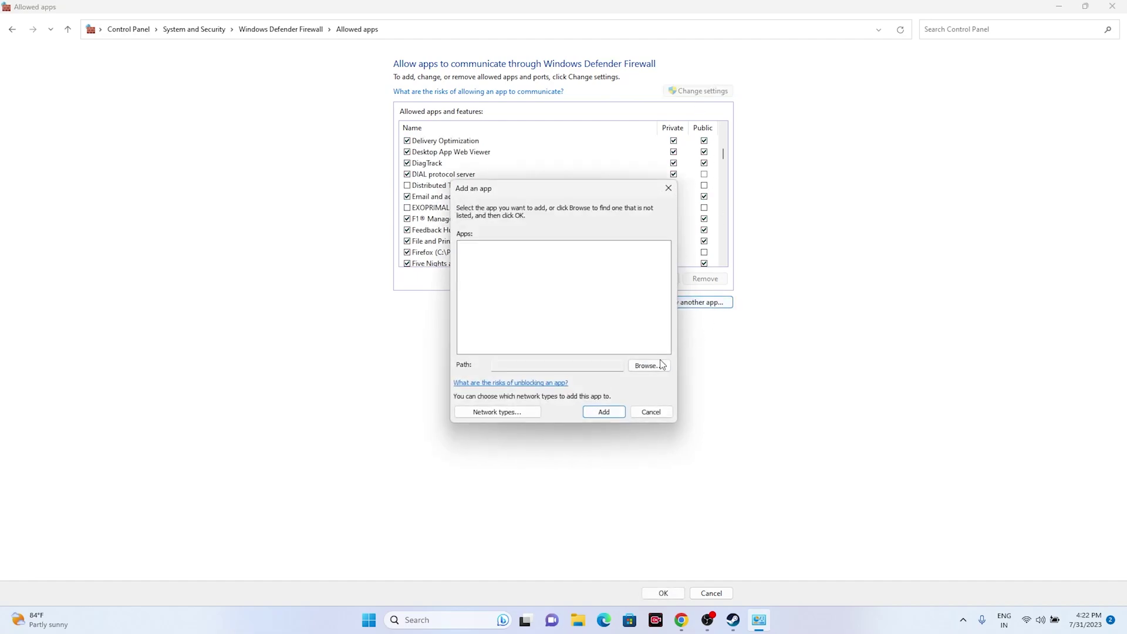
click(660, 361)
click(506, 434)
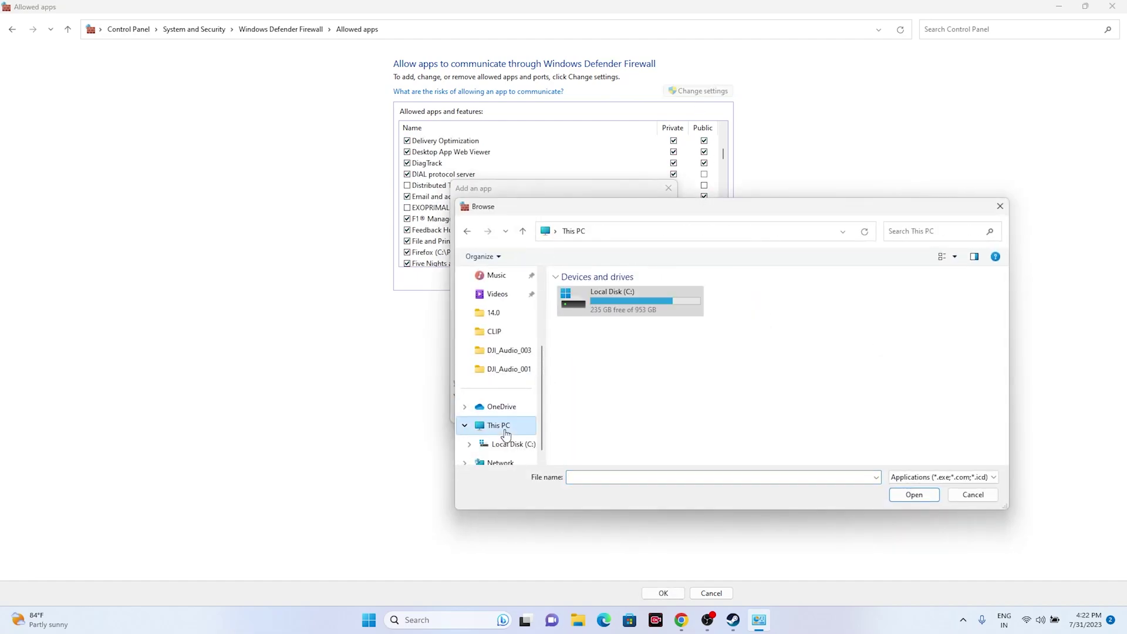
double_click(645, 306)
double_click(604, 383)
scroll(607, 383, down, 5)
double_click(599, 347)
scroll(599, 352, down, 3)
double_click(609, 418)
double_click(605, 293)
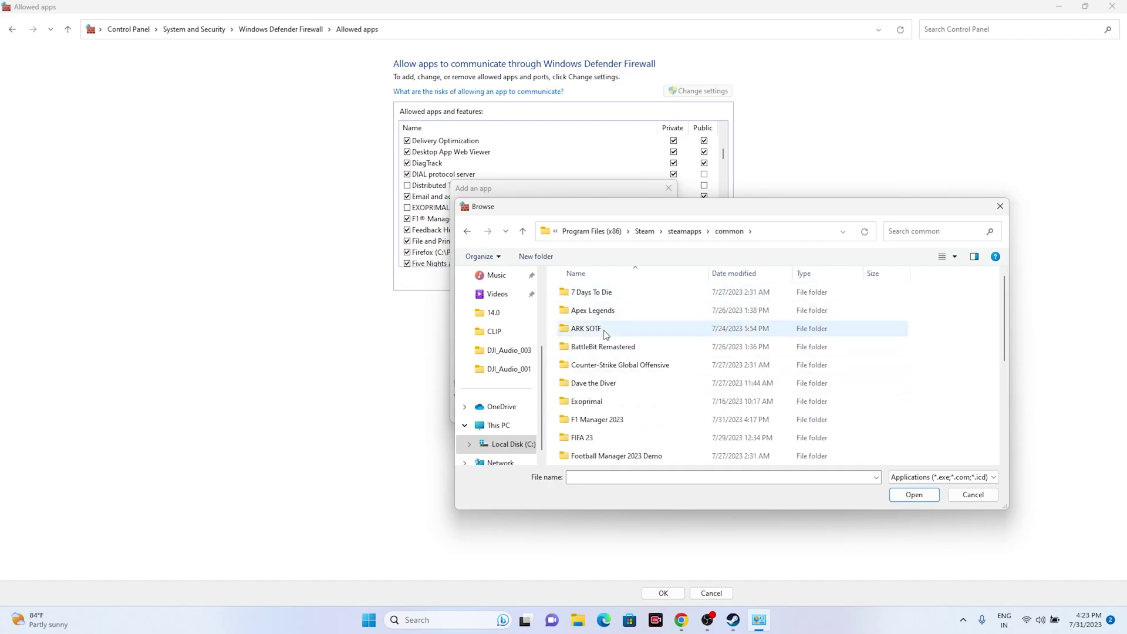
scroll(608, 308, down, 2)
double_click(604, 311)
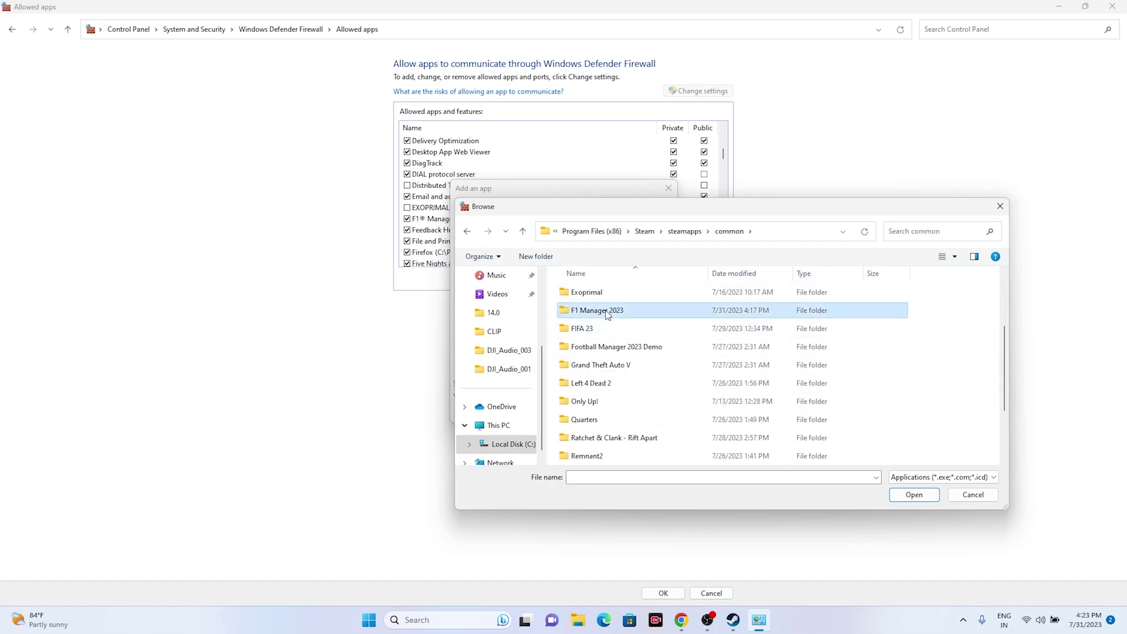
Try to add the F1Manager23 application to the firewall's allowed apps, and close the Allowed apps window.
click(606, 329)
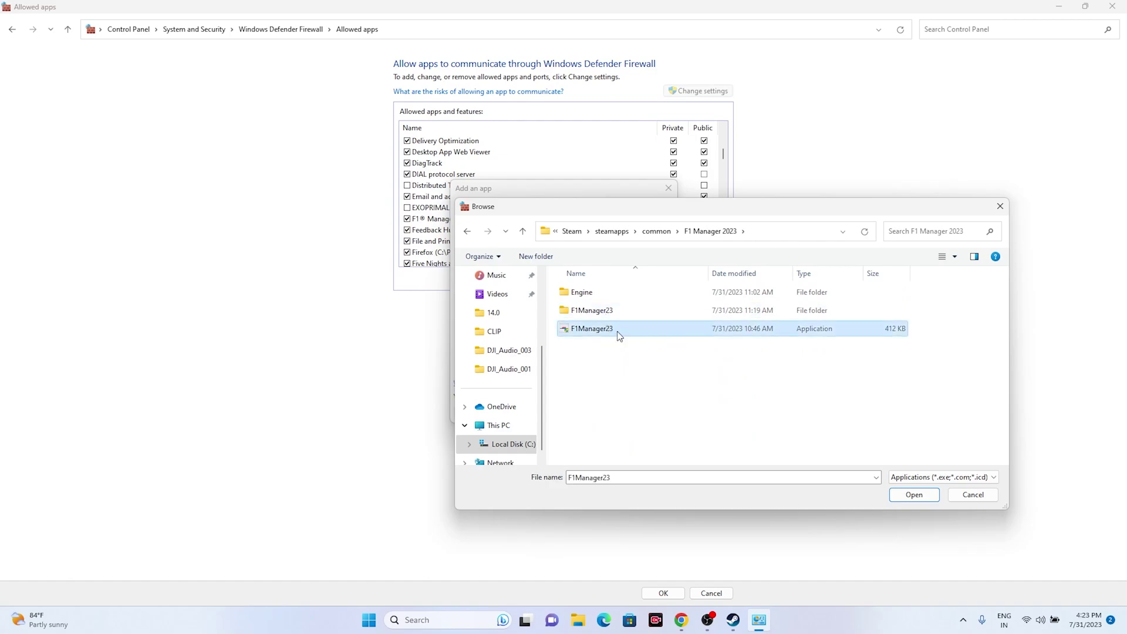
click(914, 494)
click(603, 411)
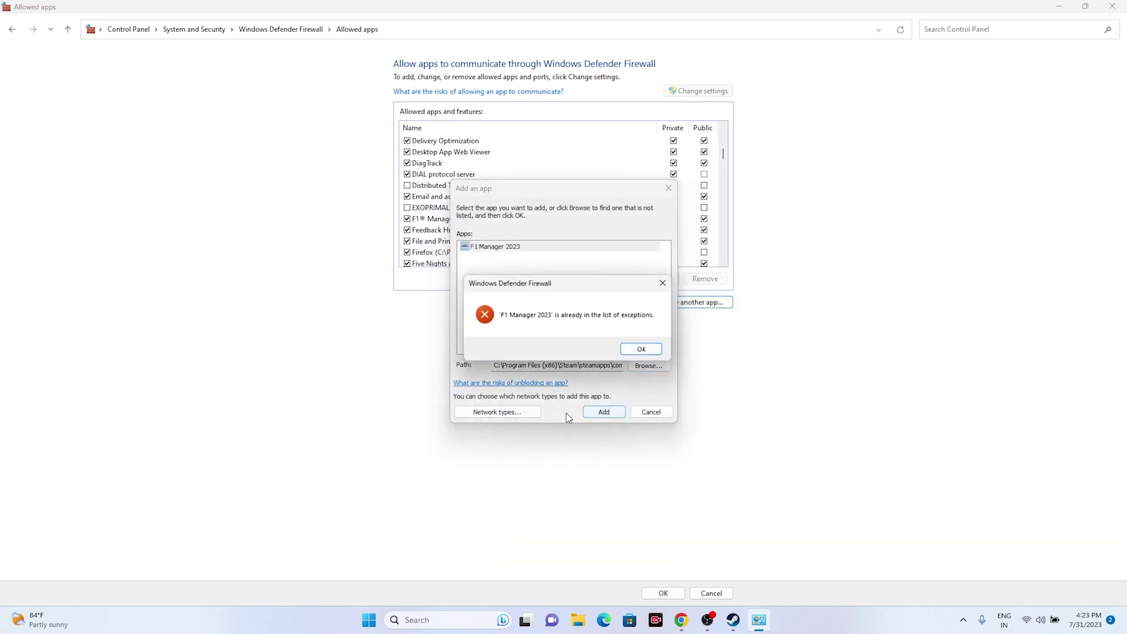
click(642, 348)
click(669, 188)
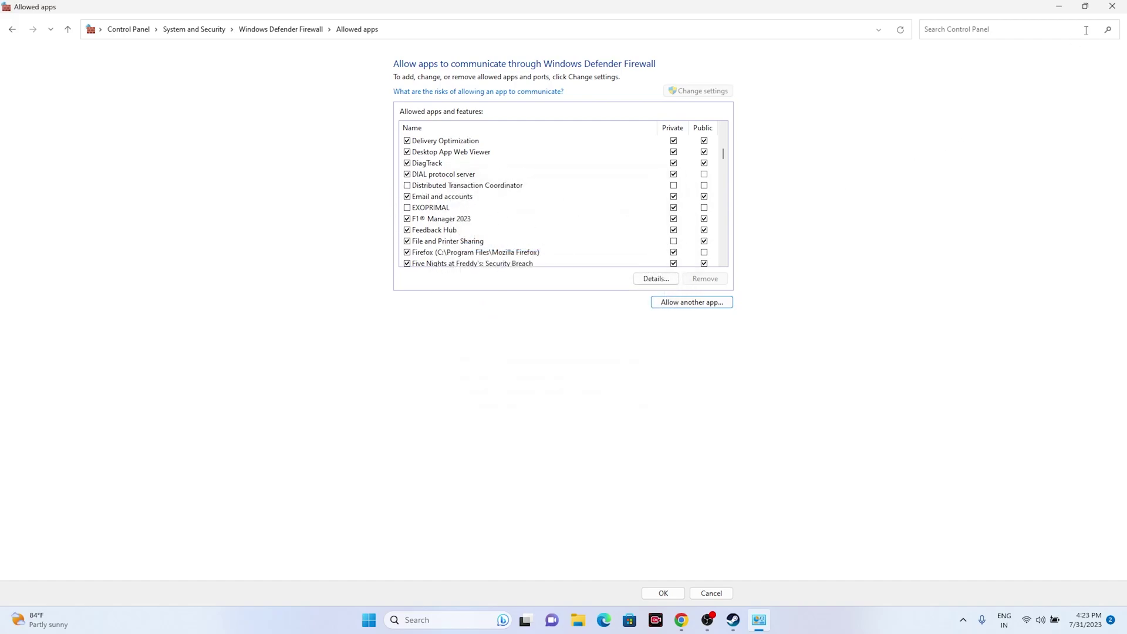
click(1112, 6)
Open System Configuration, hide all Microsoft services in the services list, apply the configuration, and exit without restarting.
click(746, 620)
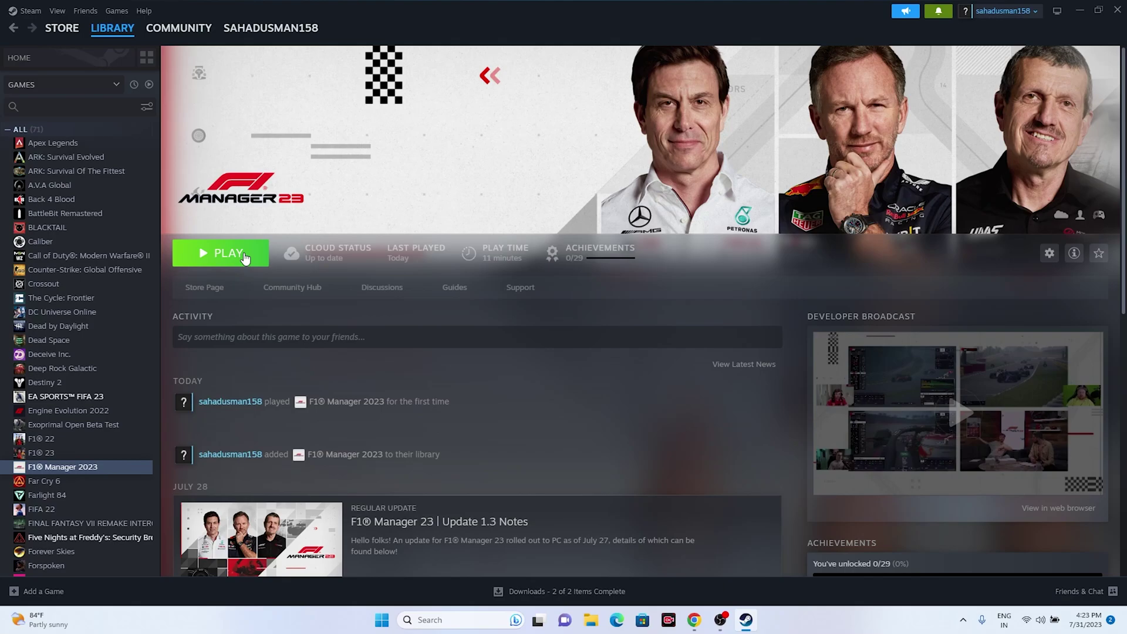
click(1080, 10)
click(447, 617)
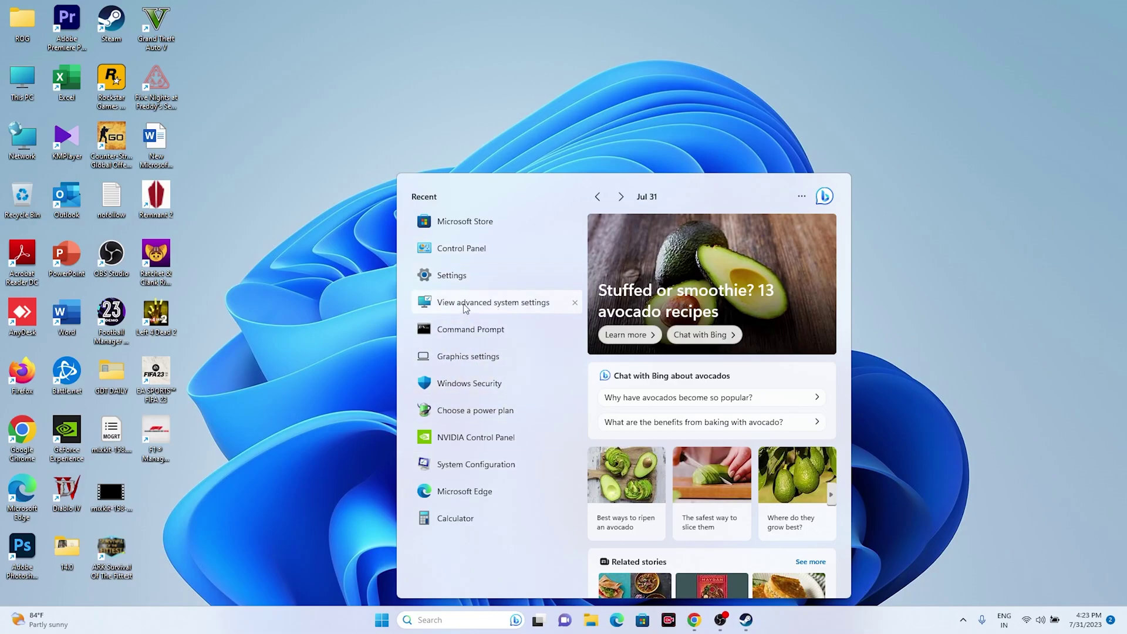
click(485, 465)
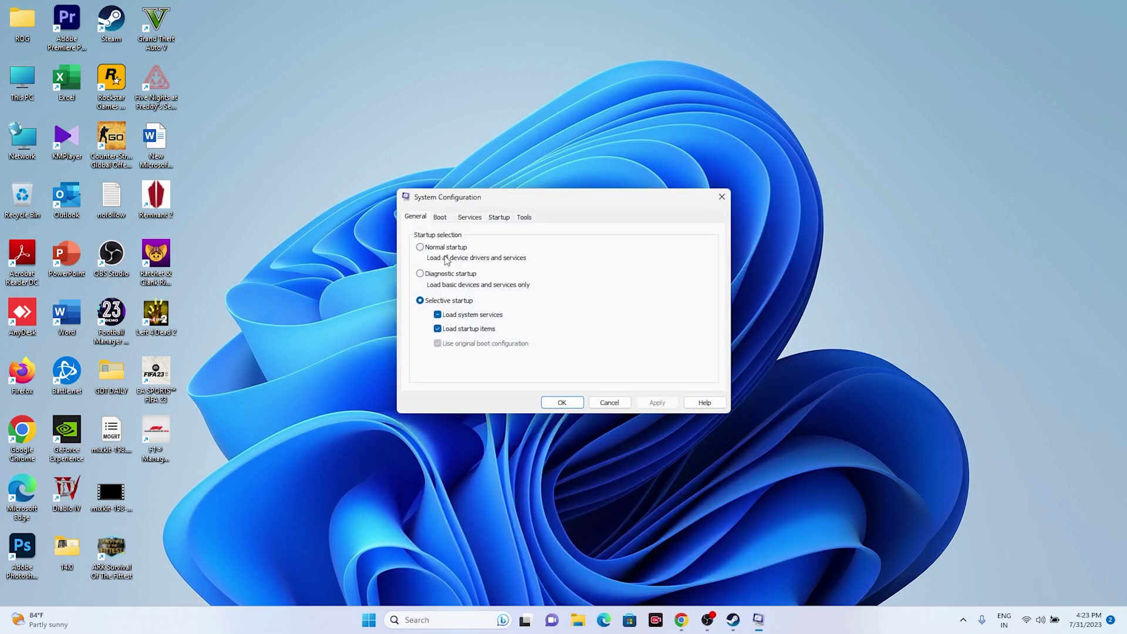
click(468, 218)
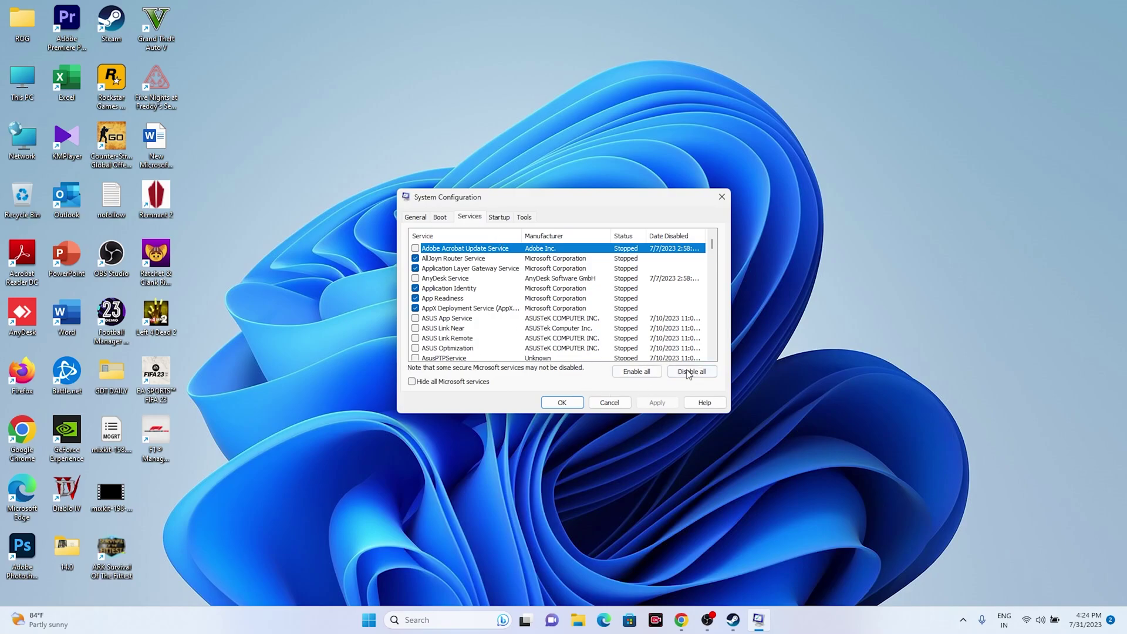
click(444, 382)
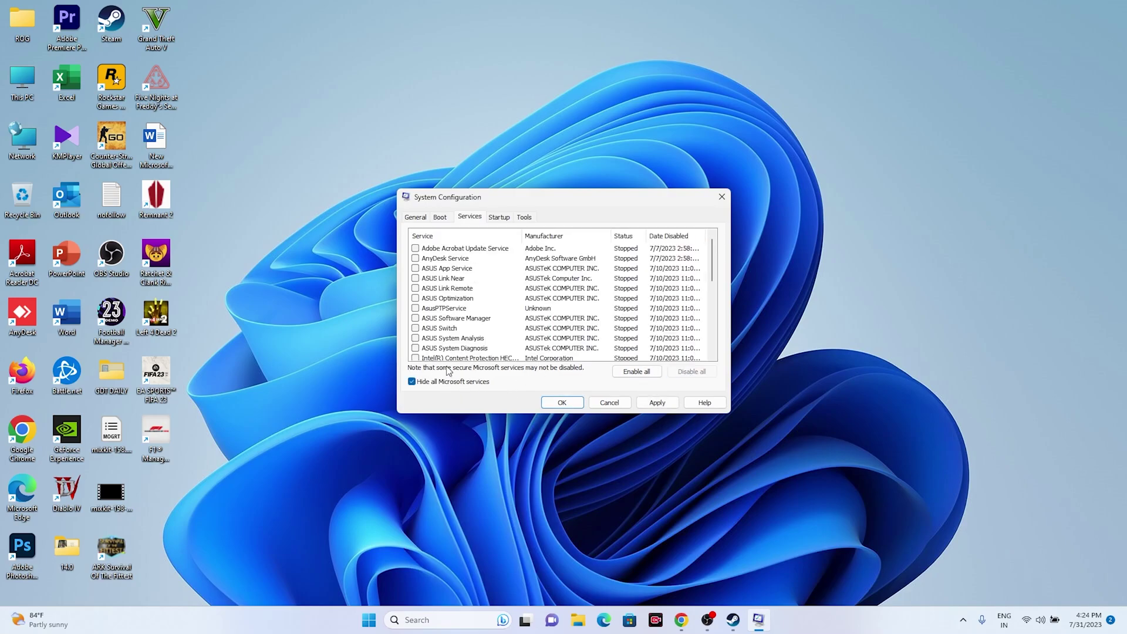
click(654, 404)
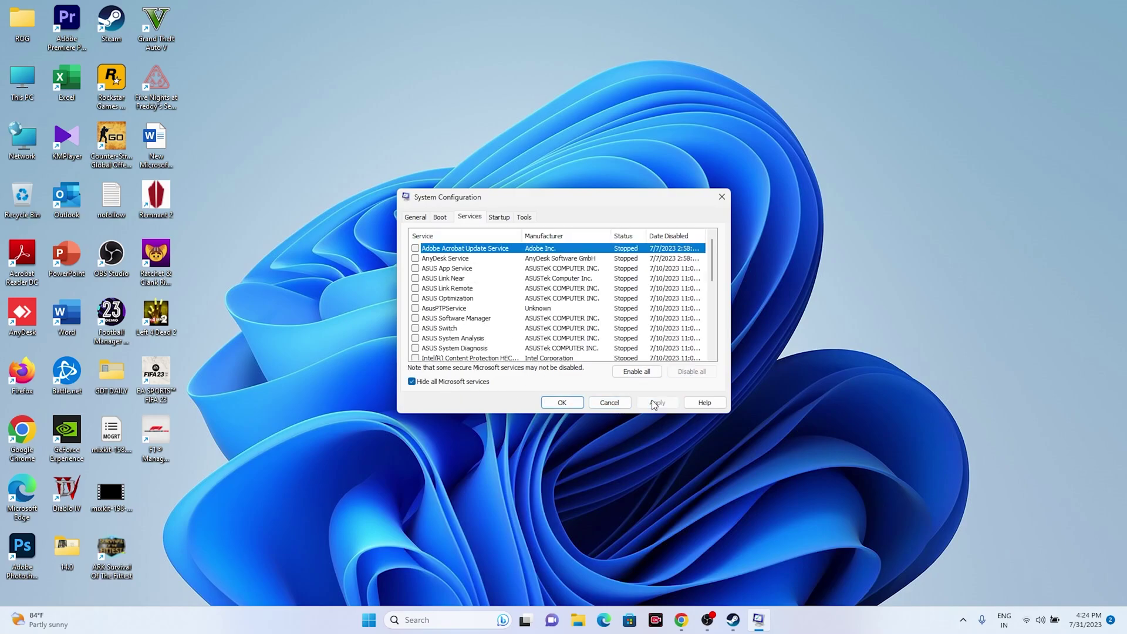
click(562, 403)
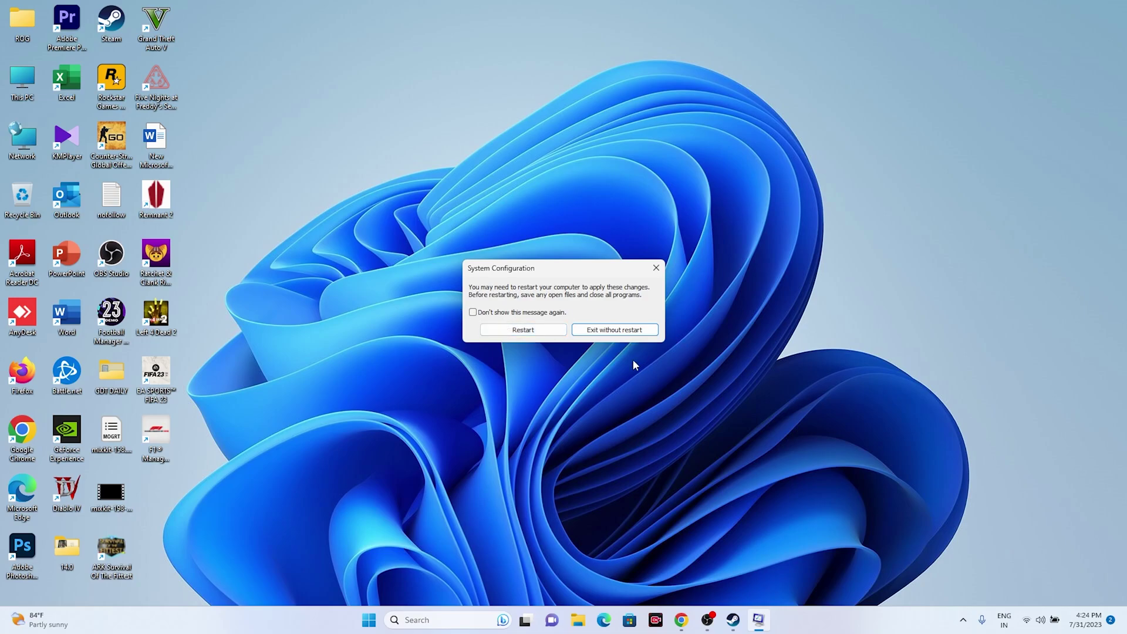
click(643, 332)
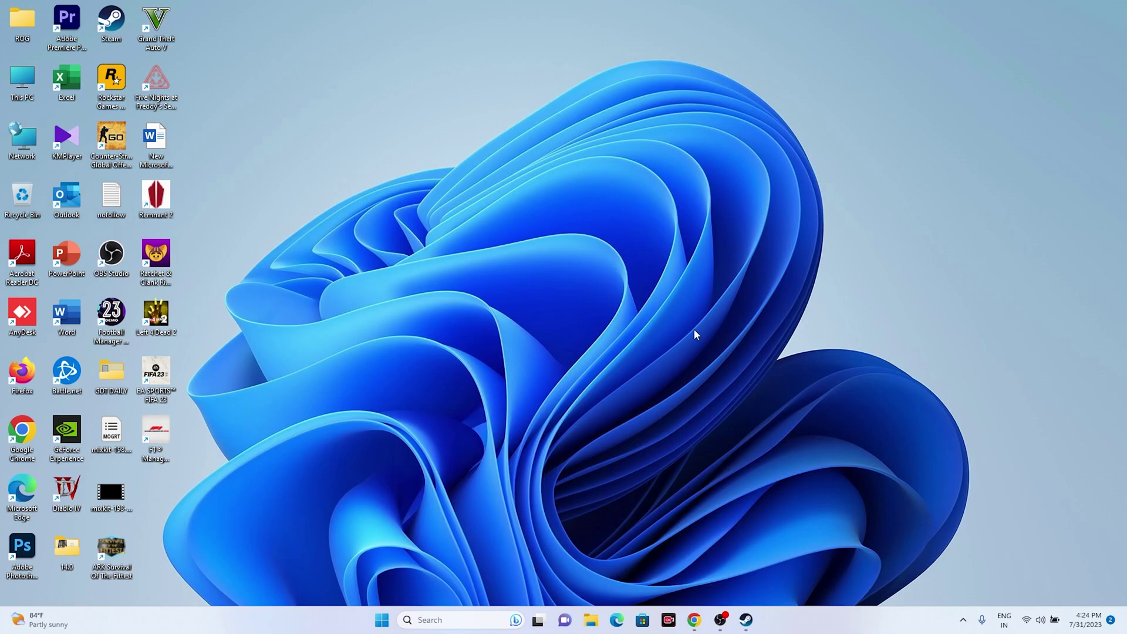
Open F1 Manager 2023's properties in the Steam library and enter -DX11 as the launch option.
click(745, 621)
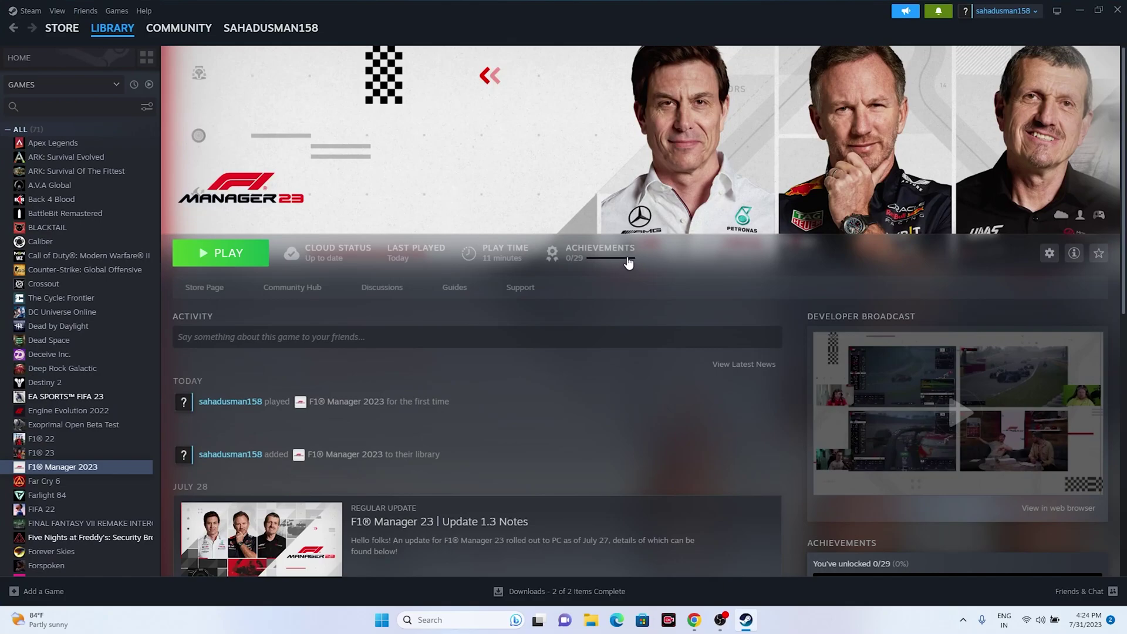
right_click(84, 470)
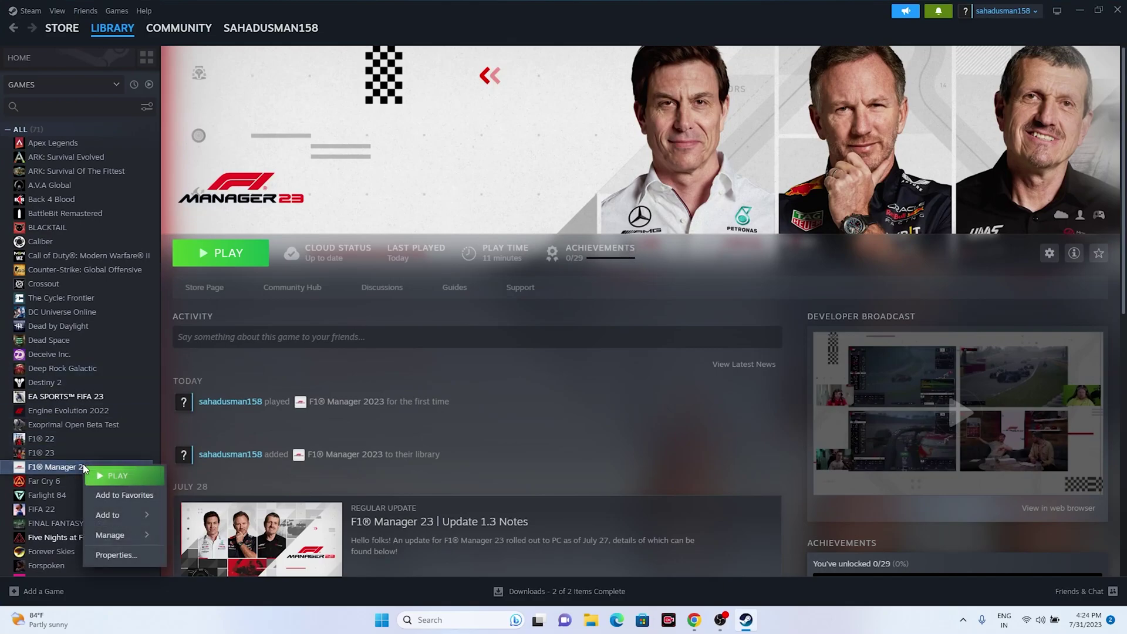
click(111, 555)
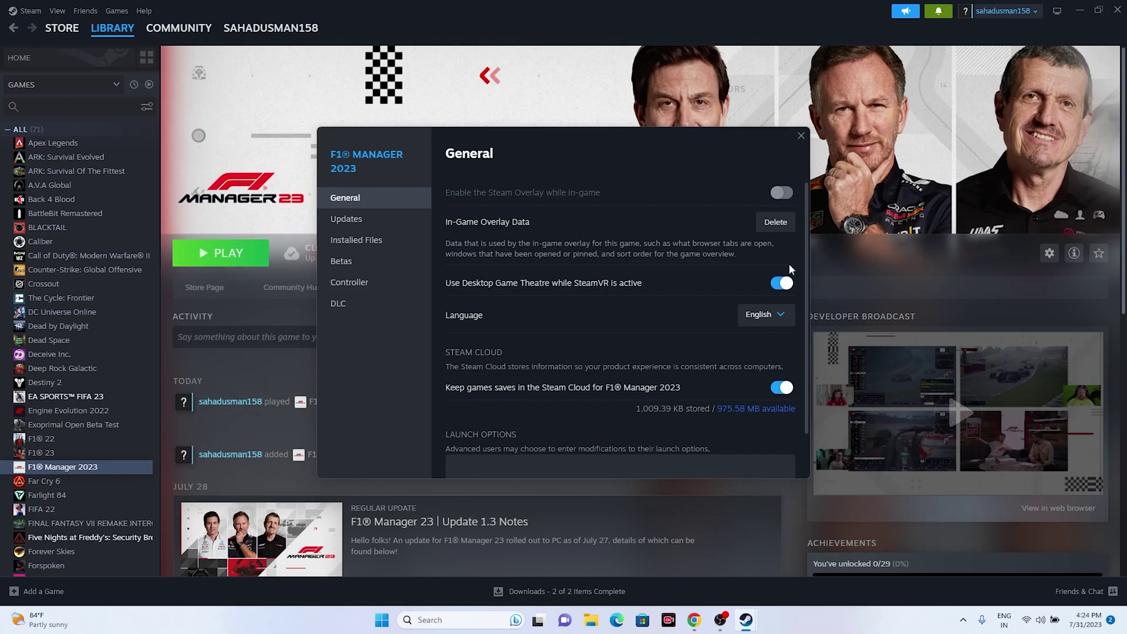
scroll(518, 366, down, 1)
click(491, 418)
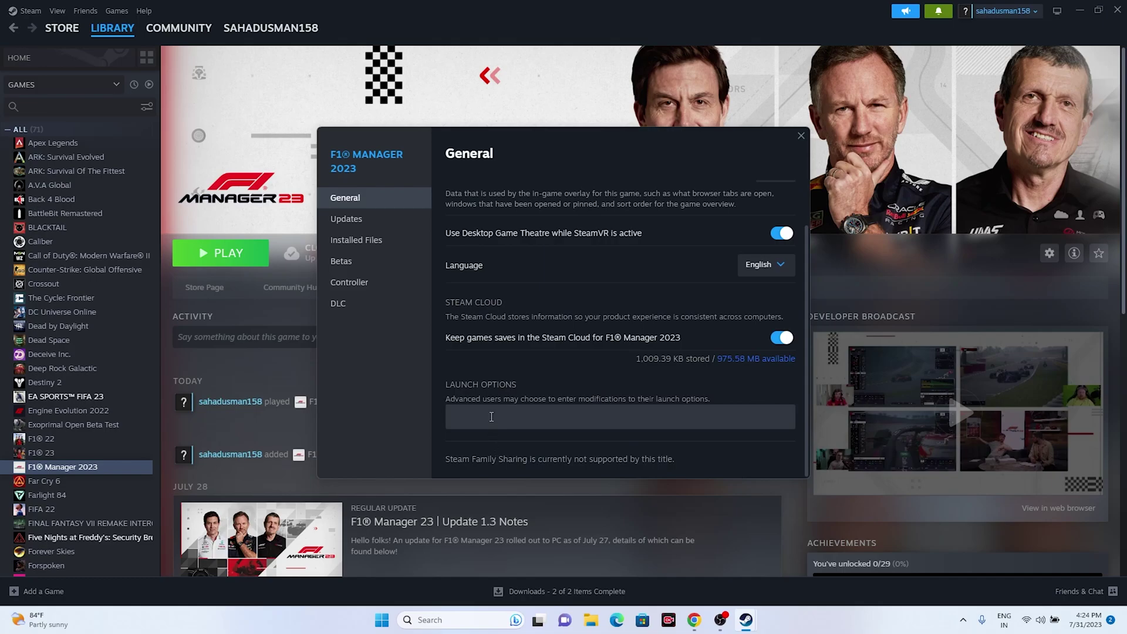
click(492, 417)
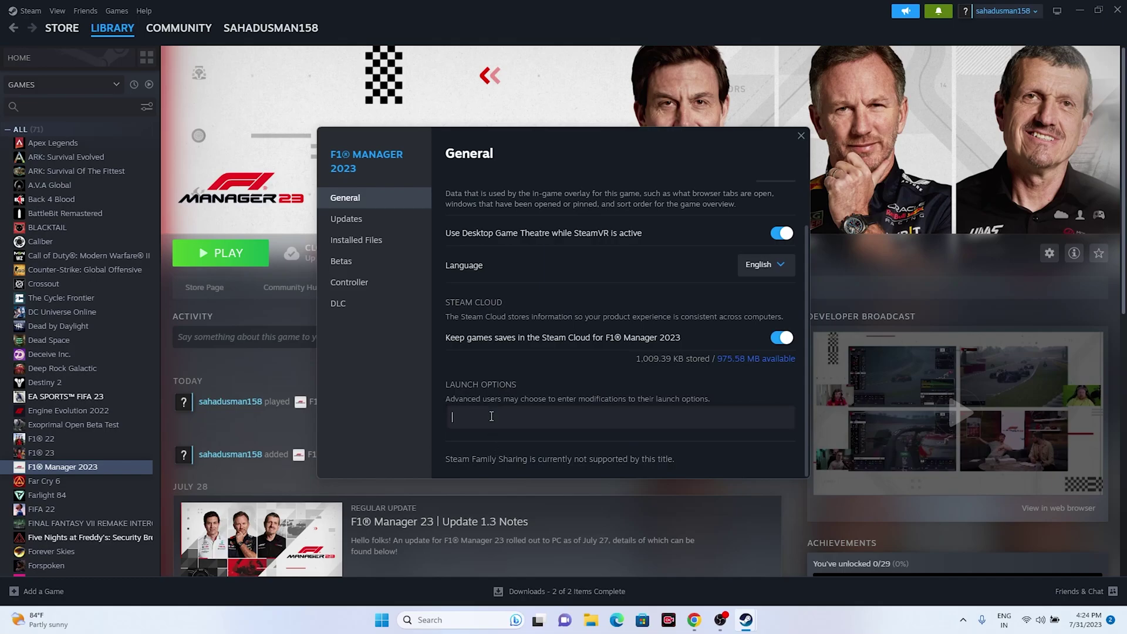
text(-DX11)
Rewrite the launch option in lowercase as -dx11, change its final digit to 2, and close the game's properties.
key(BackSpace)
key(BackSpace)
key(BackSpace)
key(BackSpace)
text(-dx11)
text(2)
click(801, 135)
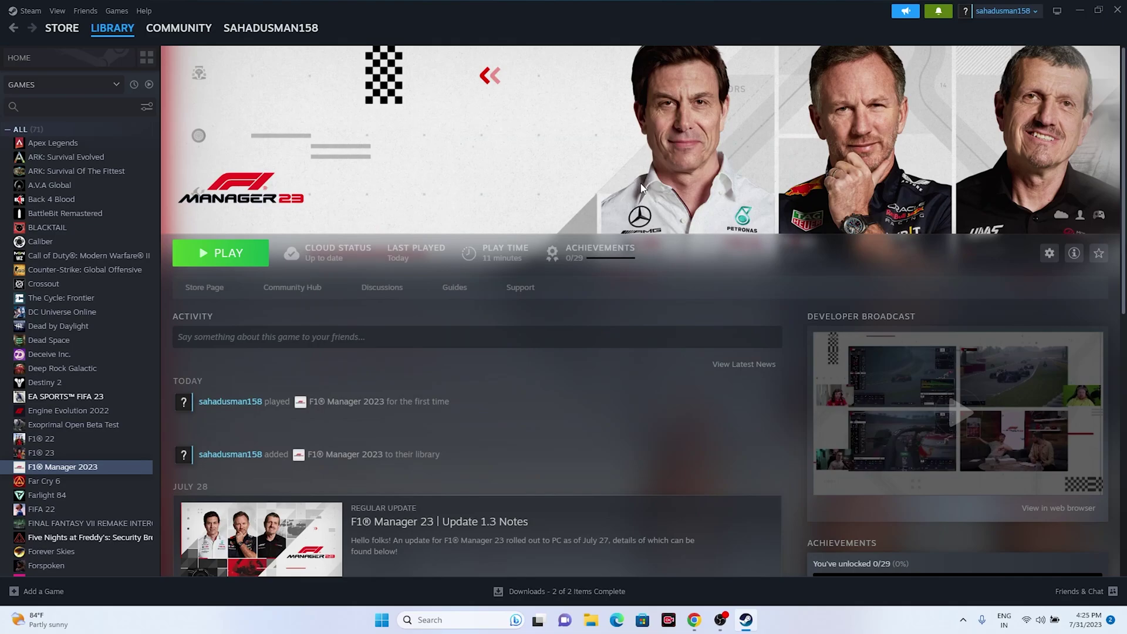
Open Task Manager from the desktop, examine the running apps and background processes, and close it.
click(1076, 12)
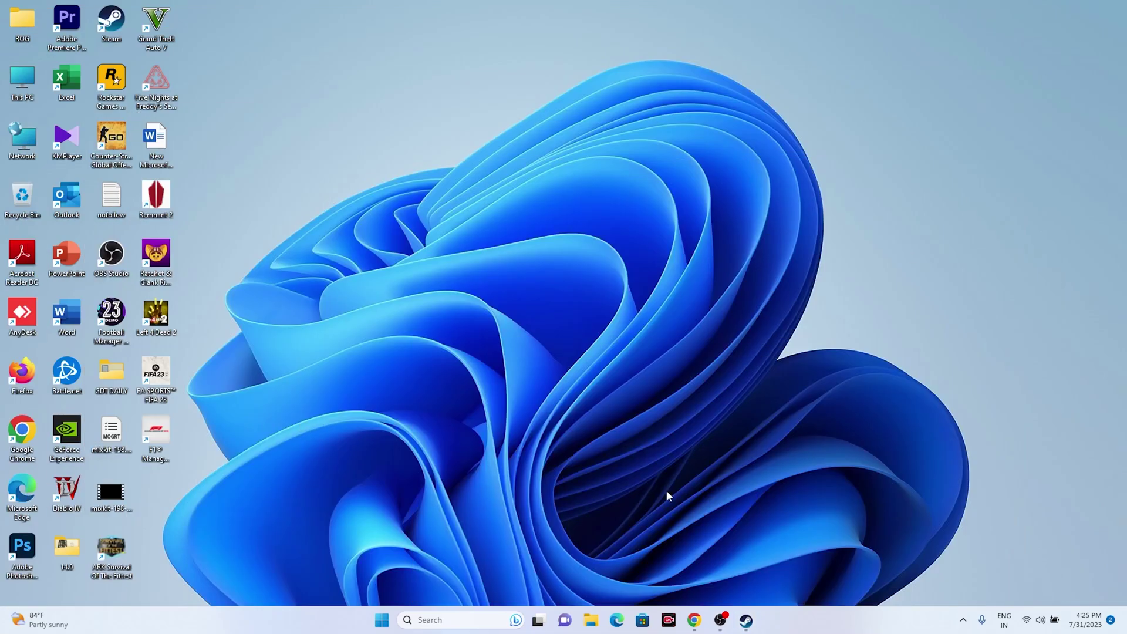
right_click(389, 621)
click(355, 473)
click(534, 132)
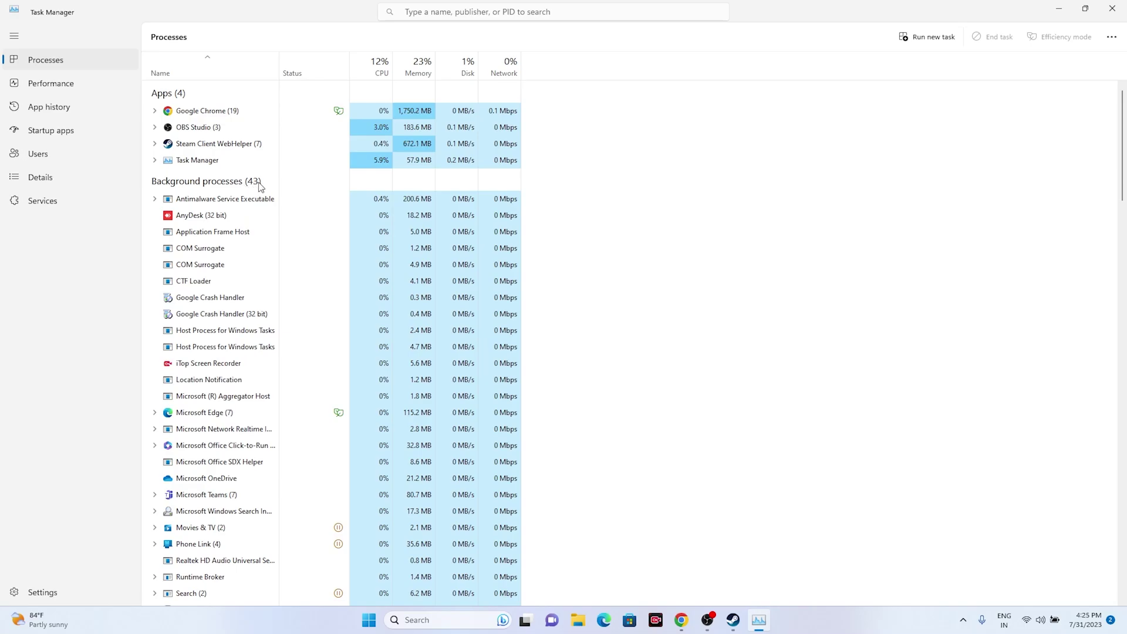
scroll(235, 317, down, 3)
scroll(211, 318, up, 3)
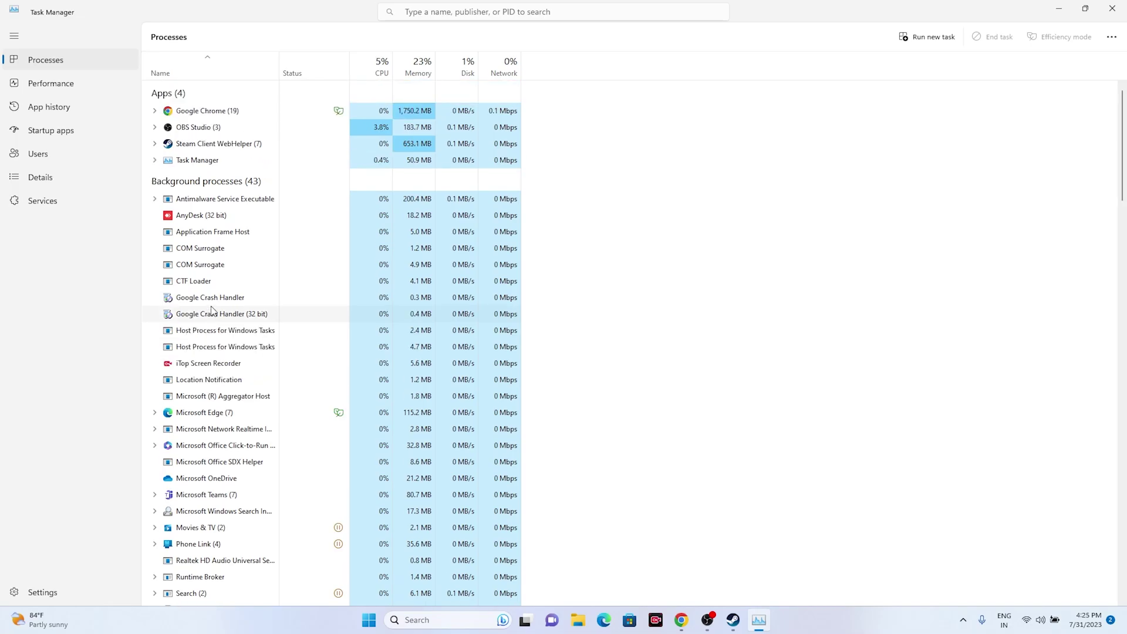
scroll(205, 369, down, 1)
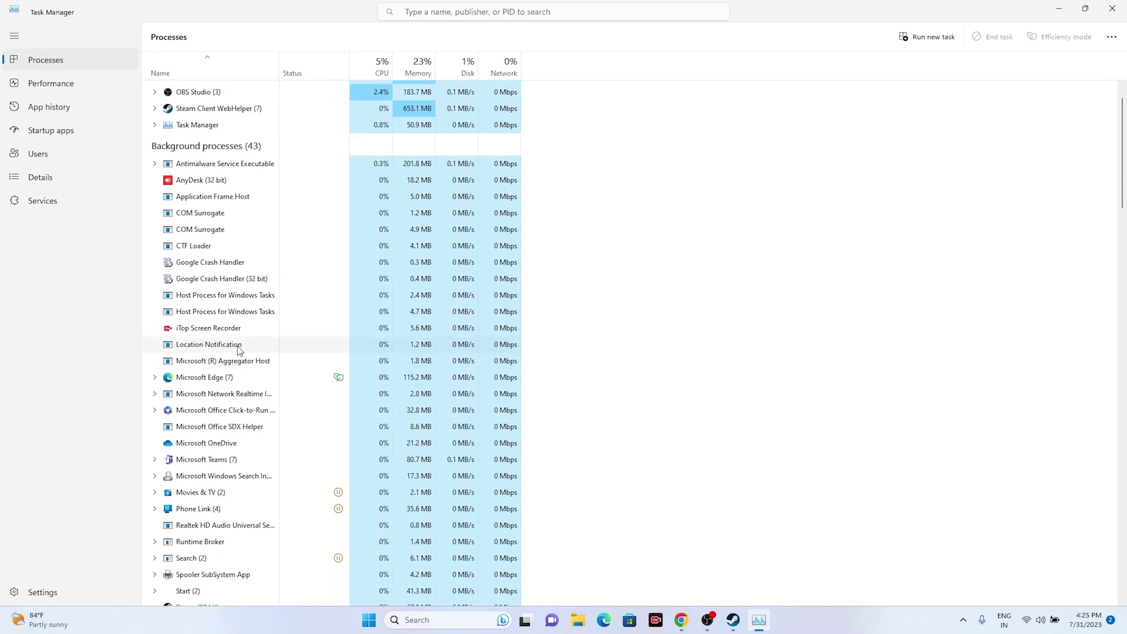
scroll(240, 411, up, 1)
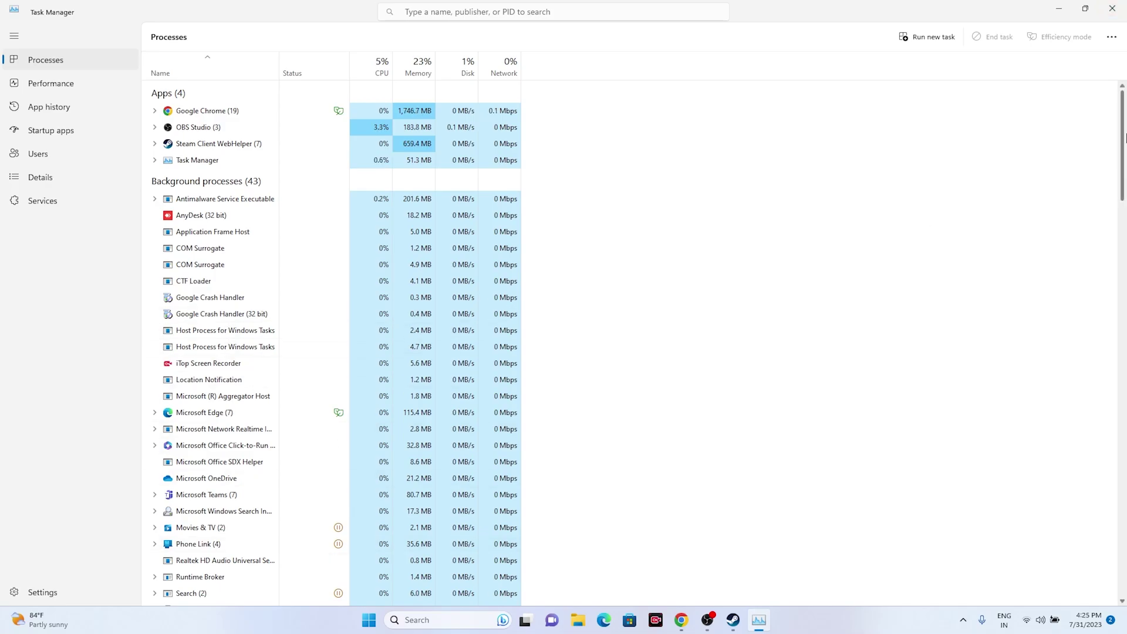
click(1112, 9)
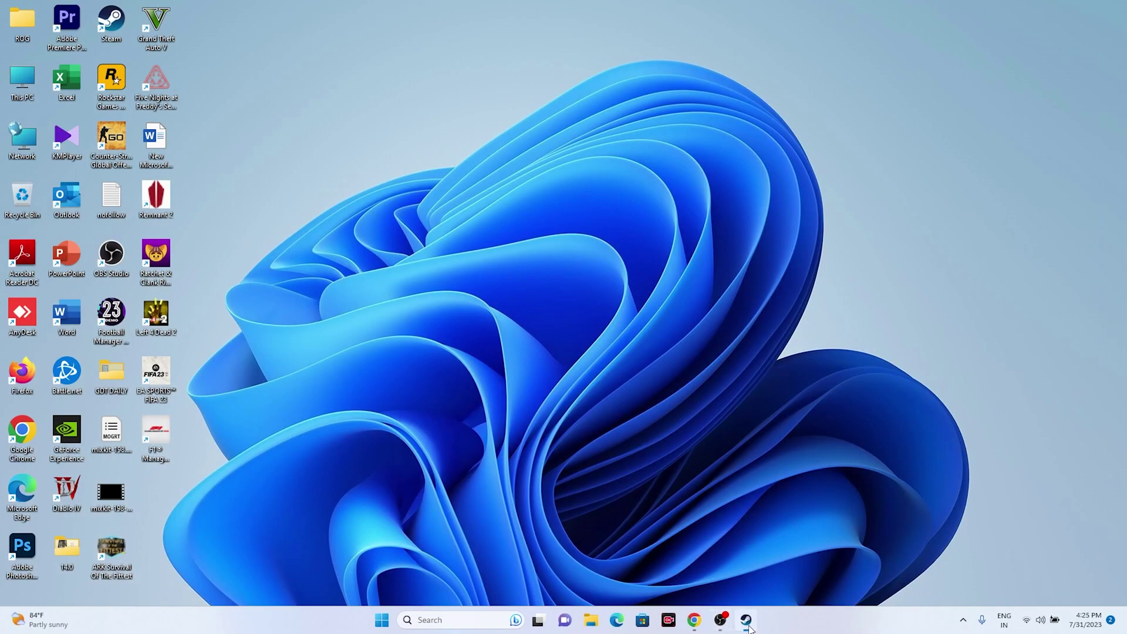
Open the Windows Graphics settings and look through the list of apps with custom graphics options.
click(746, 620)
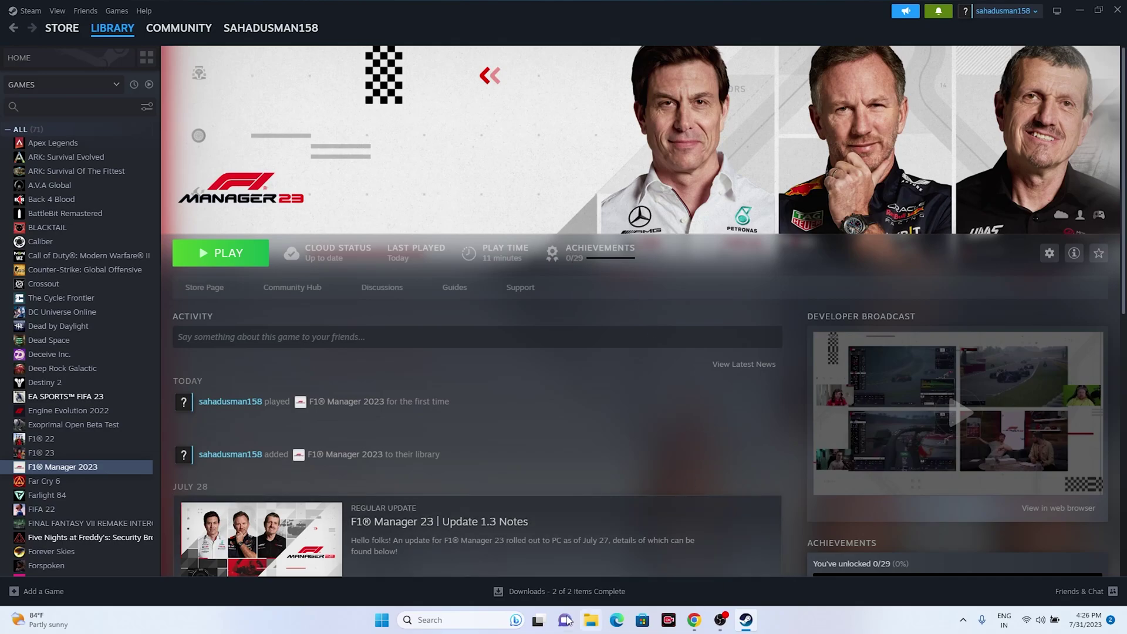
click(464, 620)
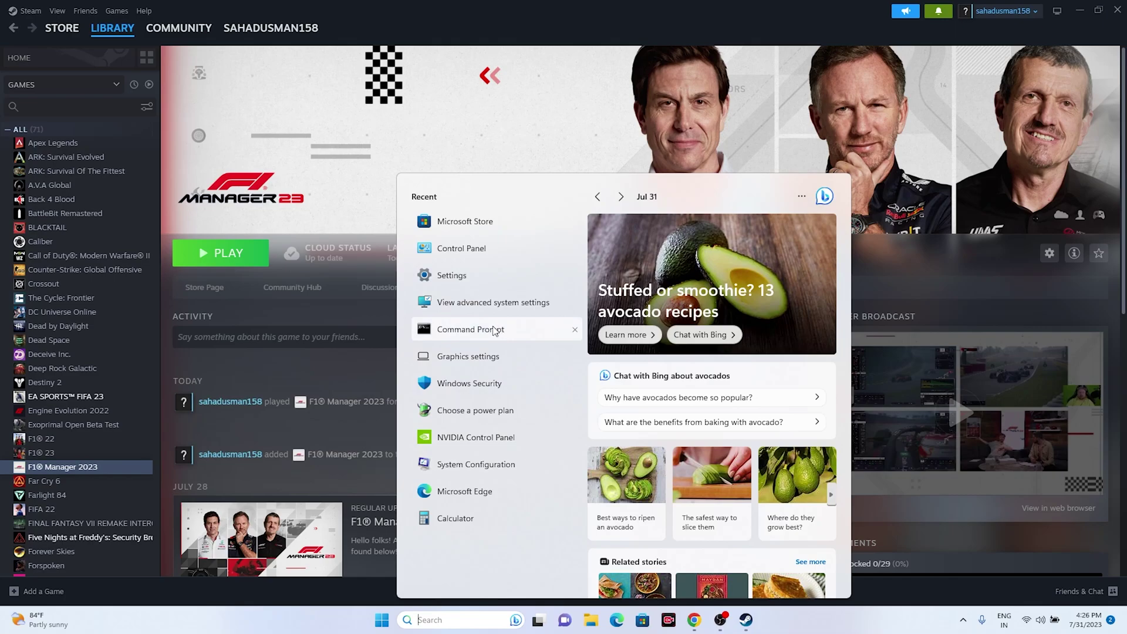
click(496, 358)
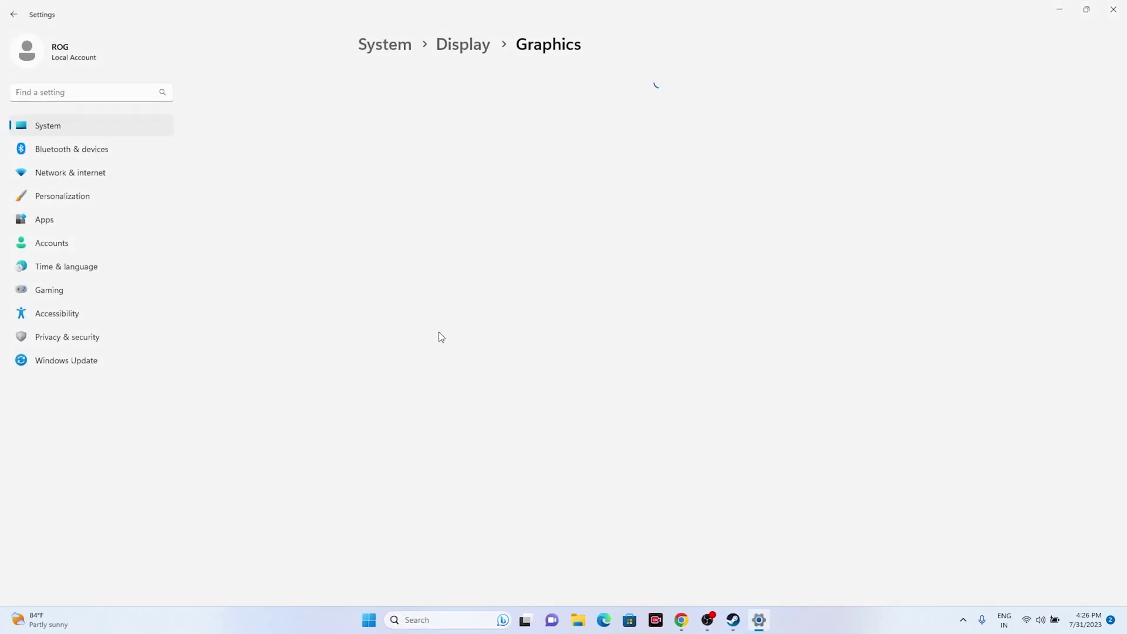
scroll(588, 318, down, 8)
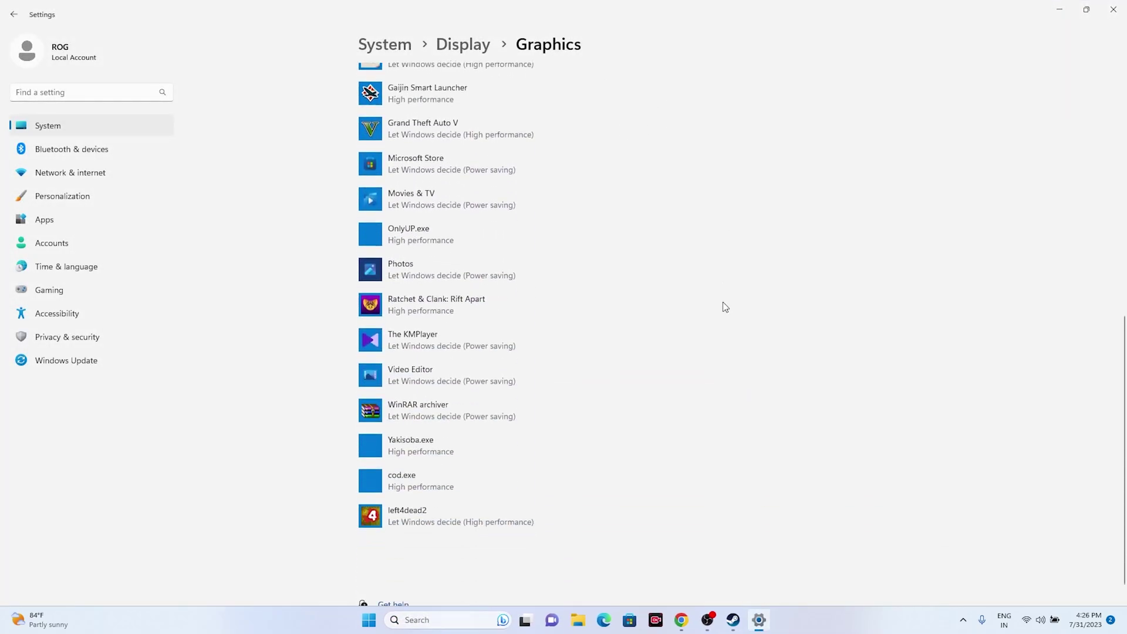
scroll(723, 303, up, 10)
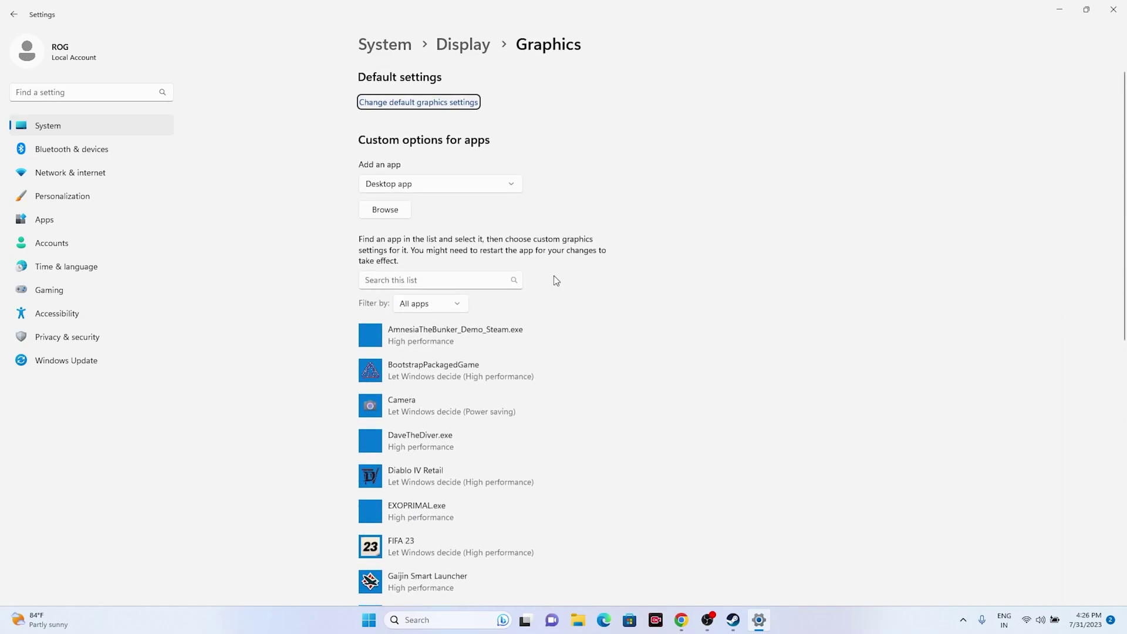
Start adding a desktop app to the custom graphics options and browse to Program Files (x86)\Steam\steamapps\common\F1 Manager 2023.
click(377, 214)
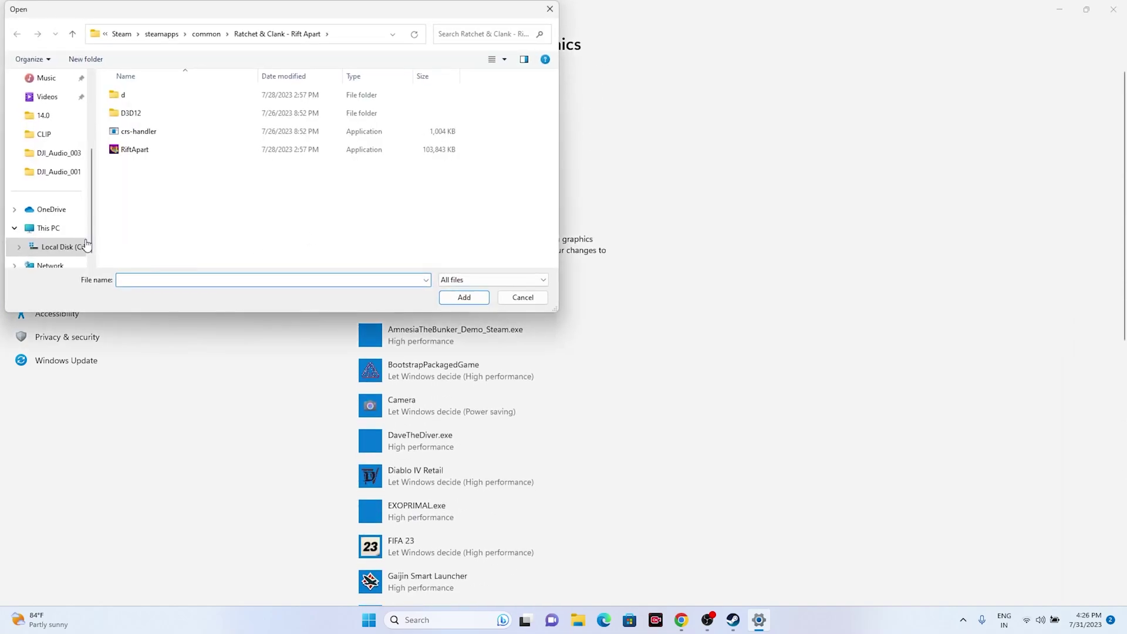
click(67, 234)
double_click(175, 106)
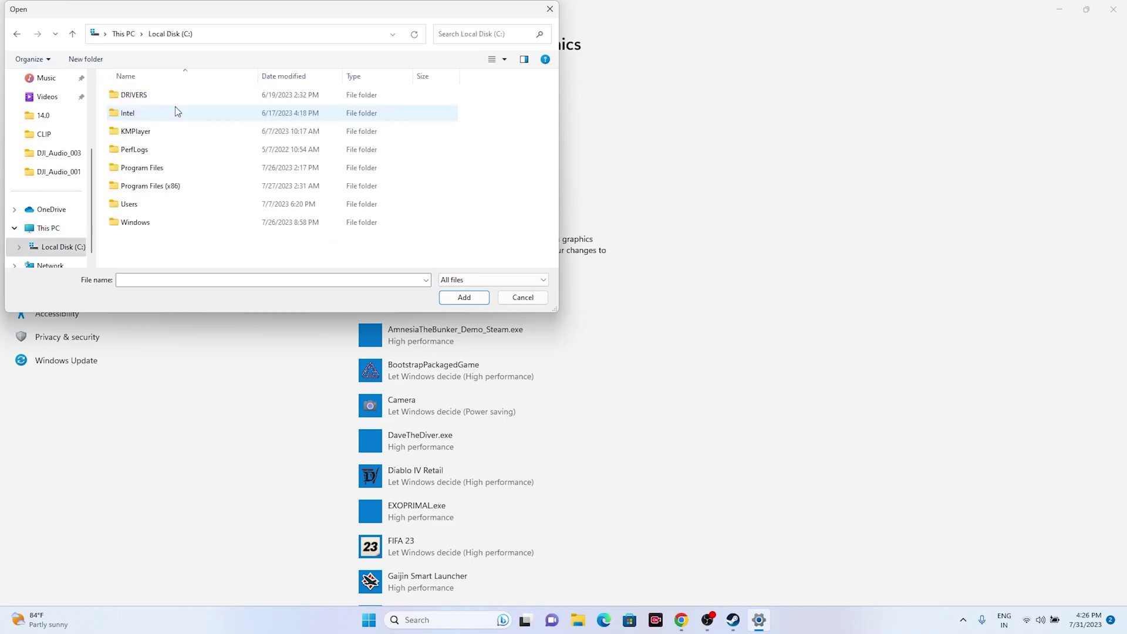
double_click(174, 187)
scroll(166, 202, down, 3)
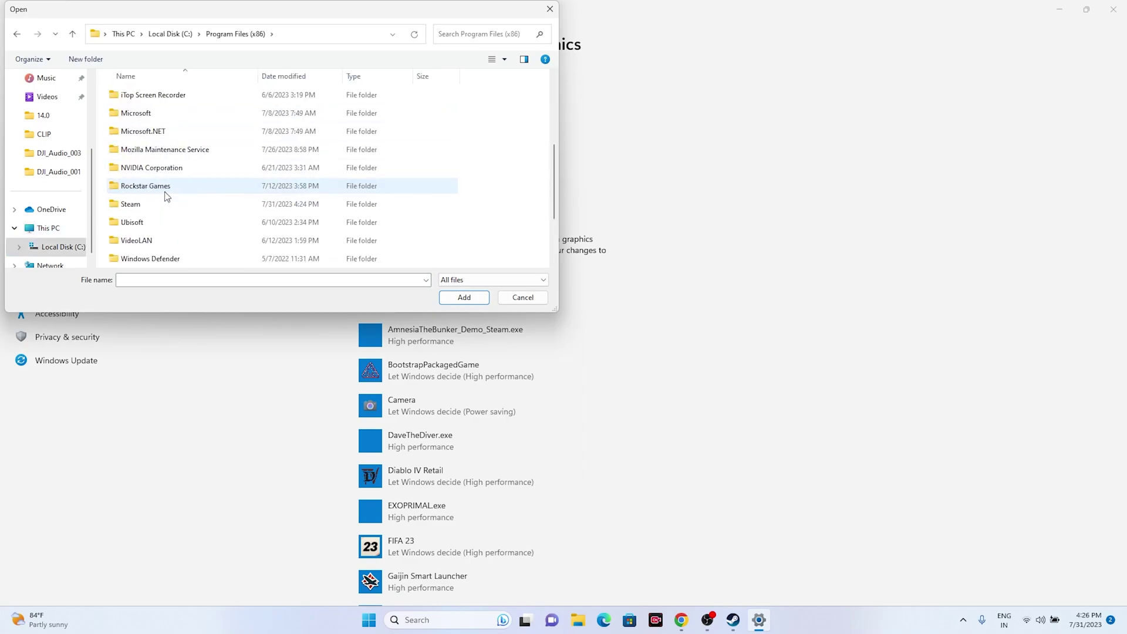
double_click(157, 211)
scroll(169, 194, down, 3)
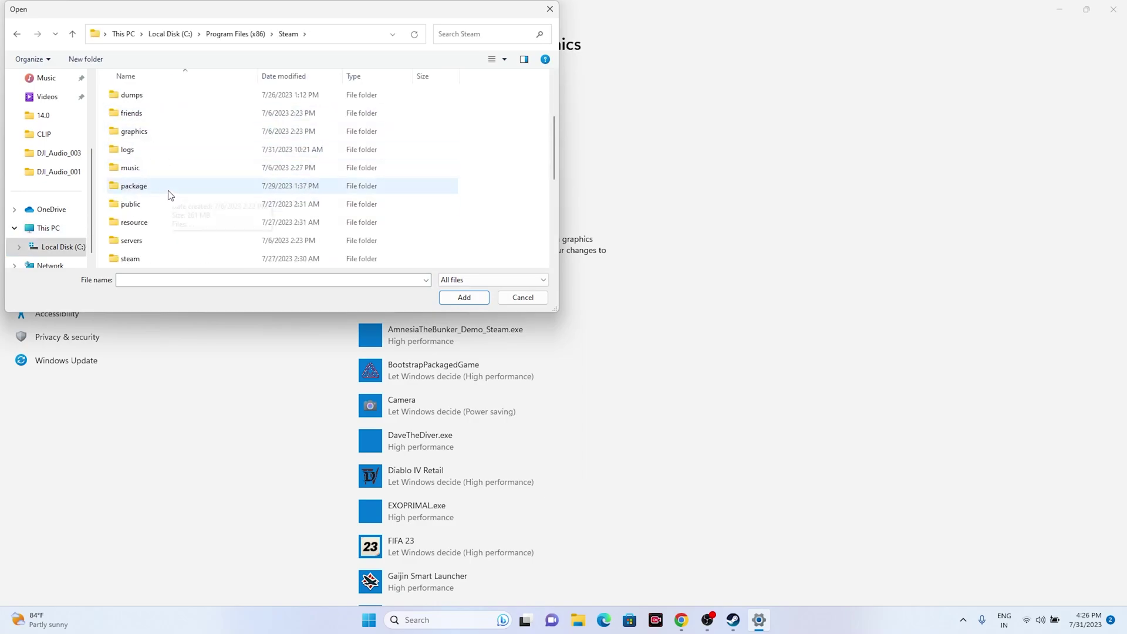
double_click(160, 221)
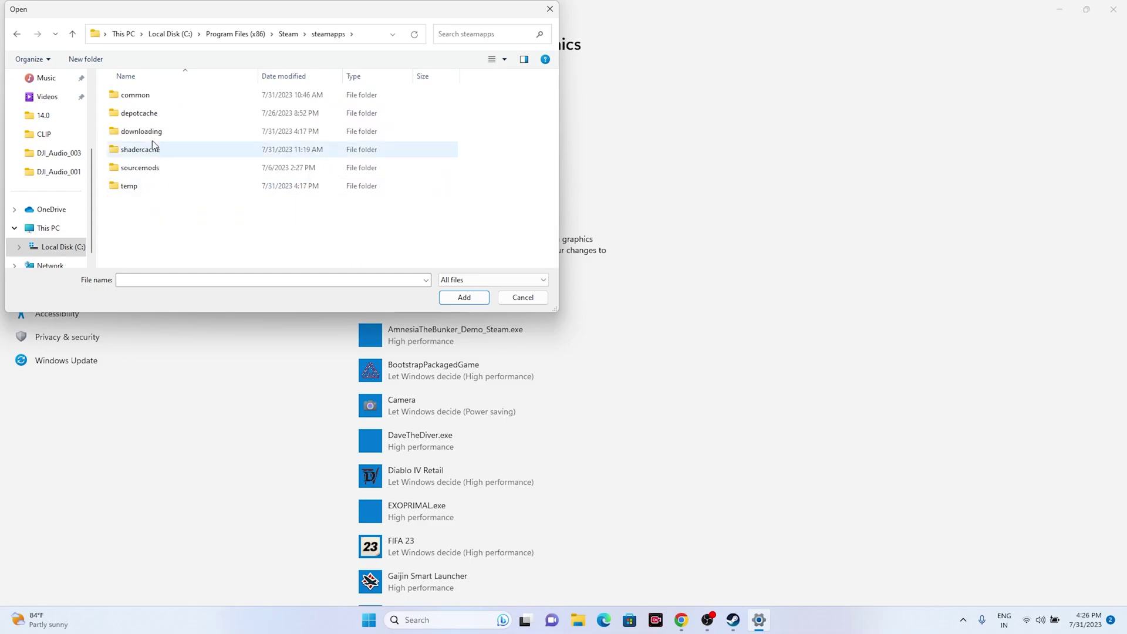
double_click(148, 97)
scroll(162, 158, down, 3)
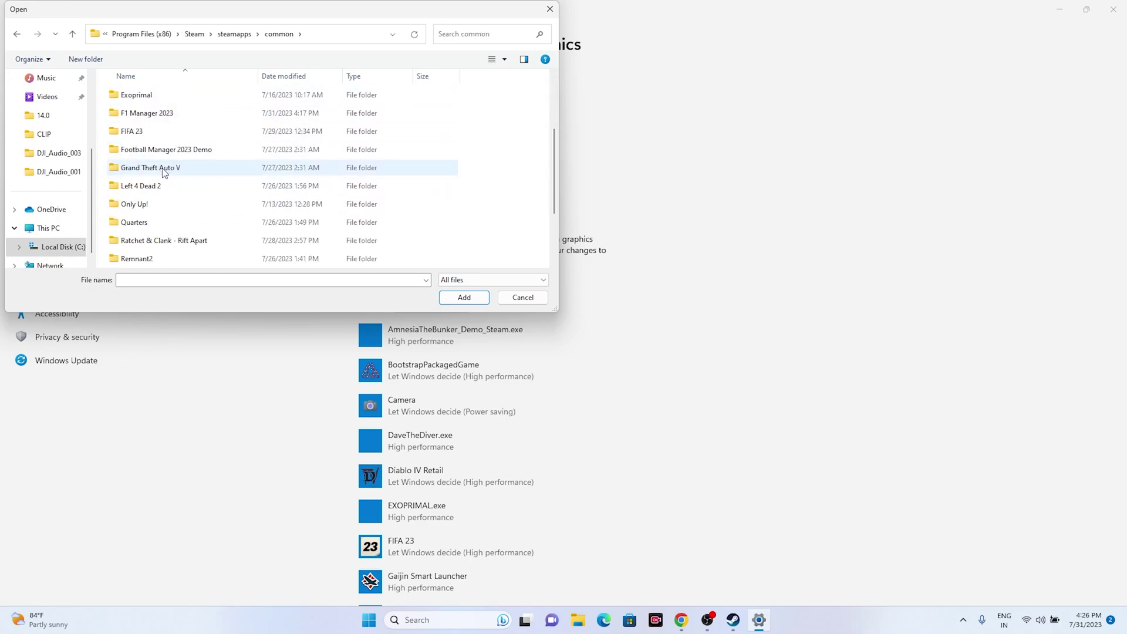
click(164, 118)
double_click(164, 118)
Add the F1Manager23 application to the graphics list and save its graphics preference as High performance.
click(161, 130)
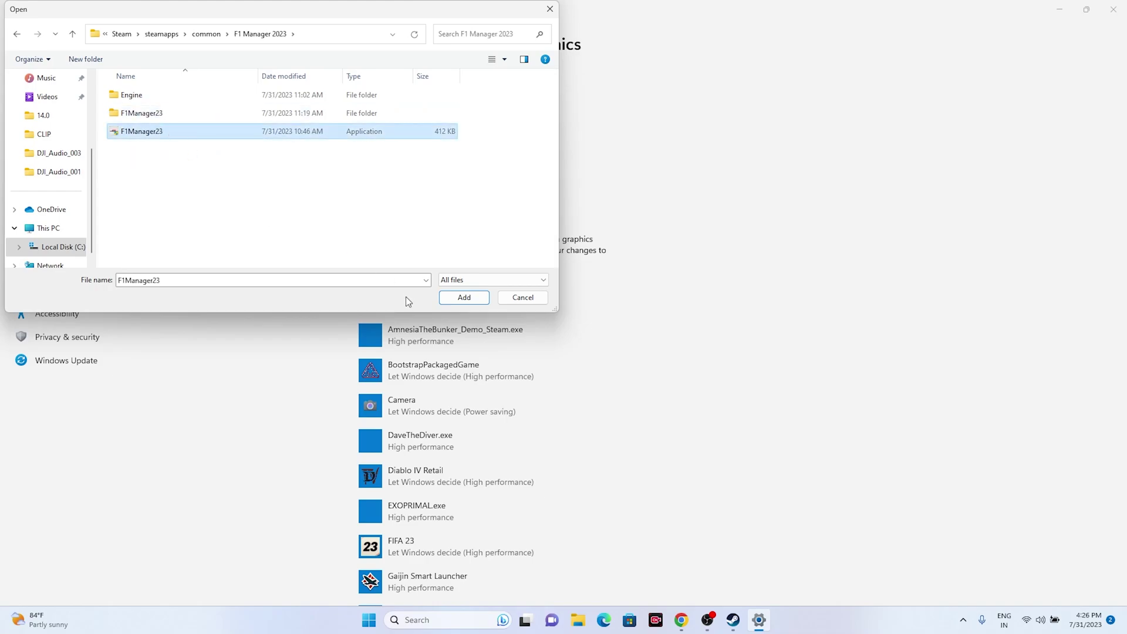
click(463, 299)
scroll(682, 285, down, 4)
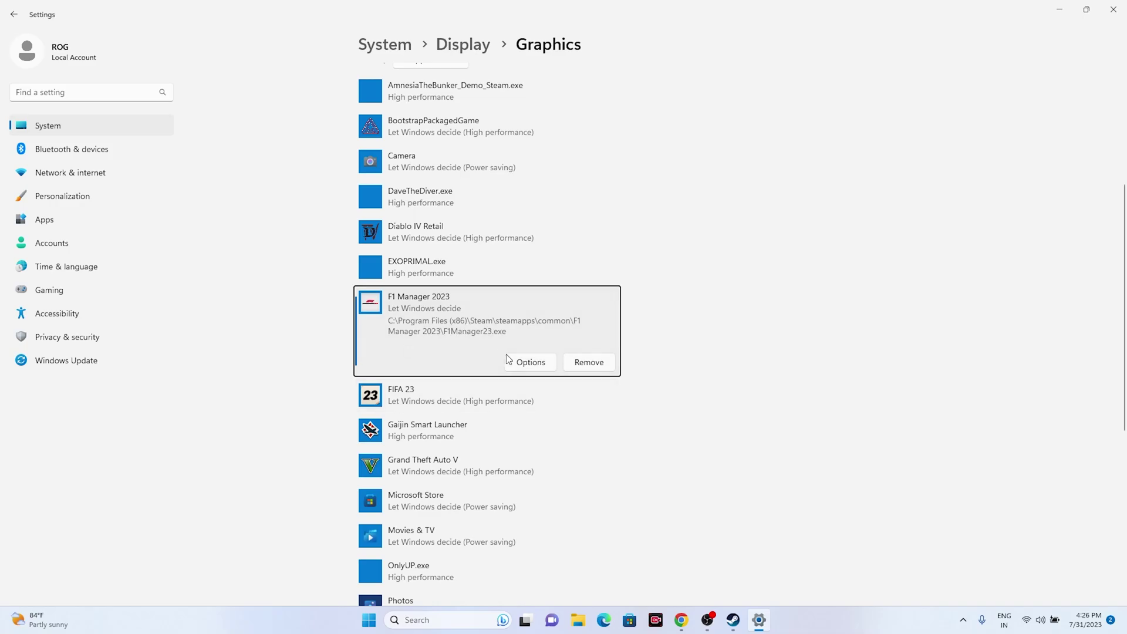
click(519, 364)
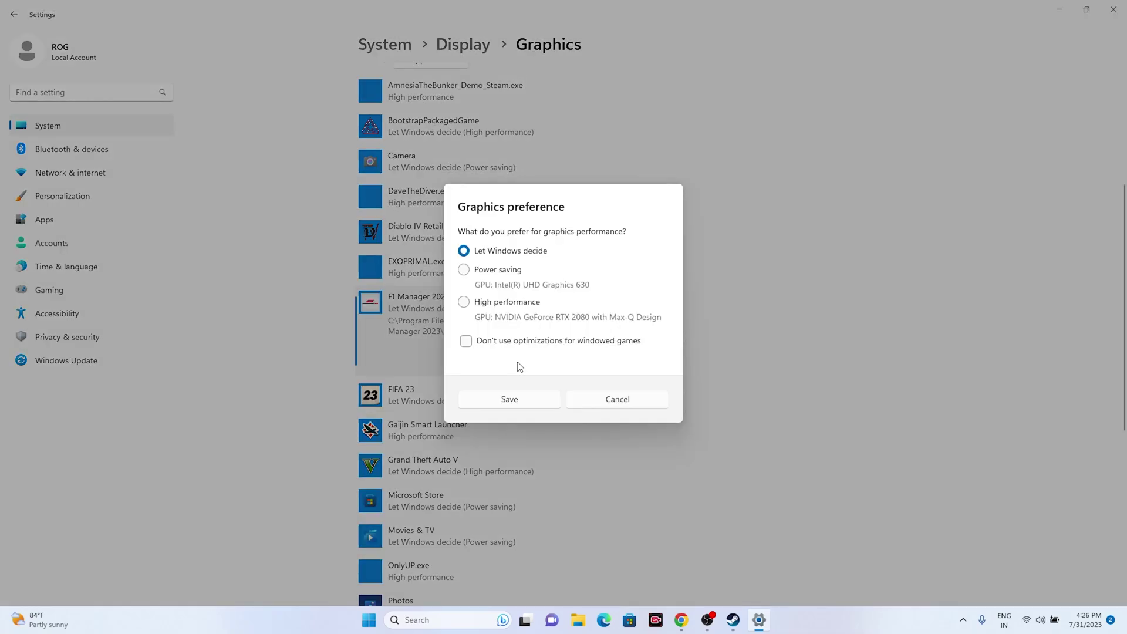
click(465, 303)
click(519, 399)
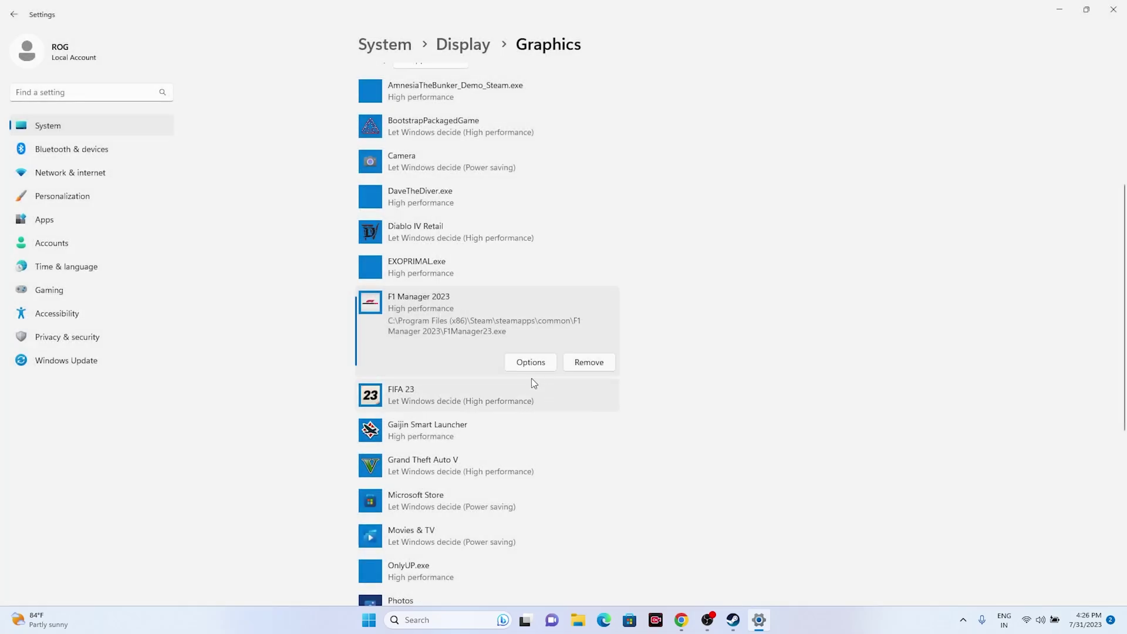
Close the Graphics settings, minimize Steam, and open the Virtual Memory dialog from the performance options in the advanced system settings.
click(1114, 10)
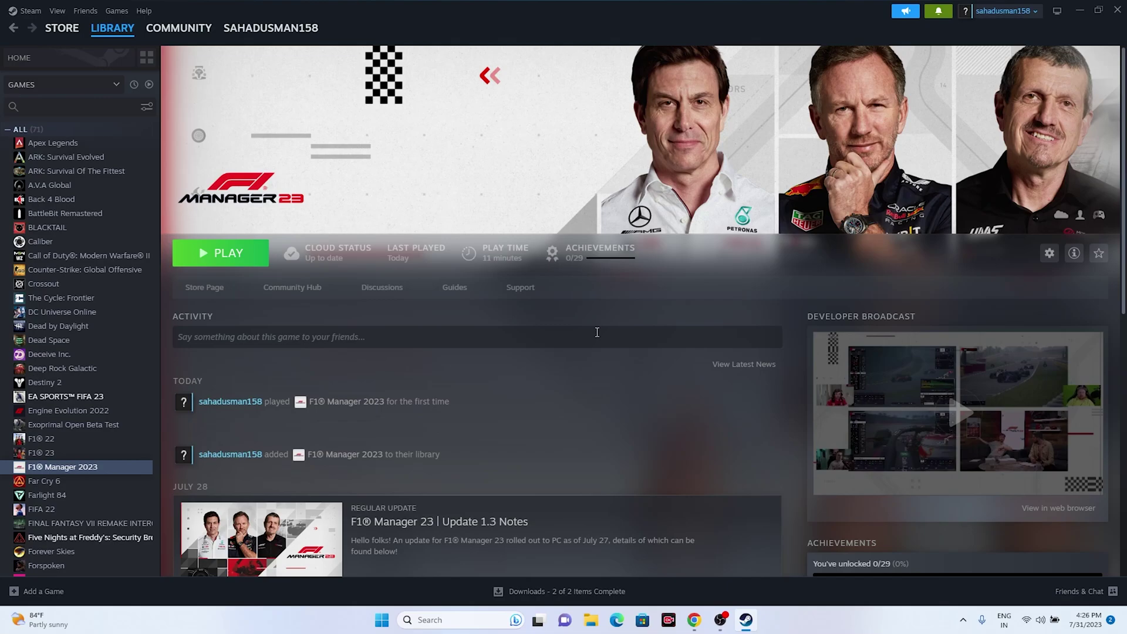
click(1080, 13)
click(464, 620)
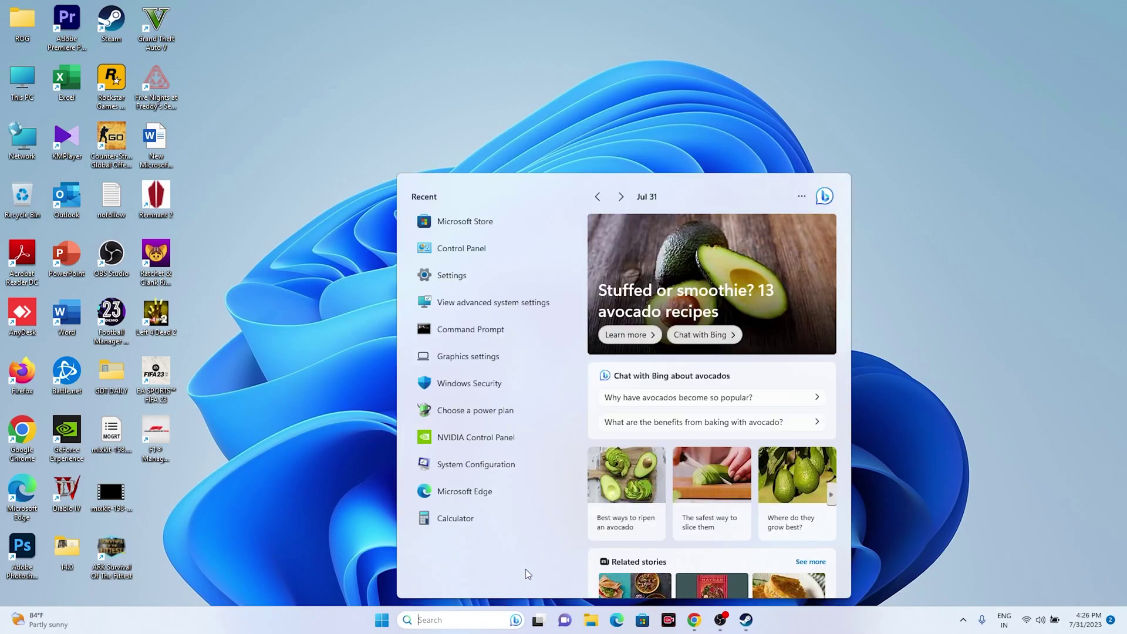
drag(476, 300, 485, 302)
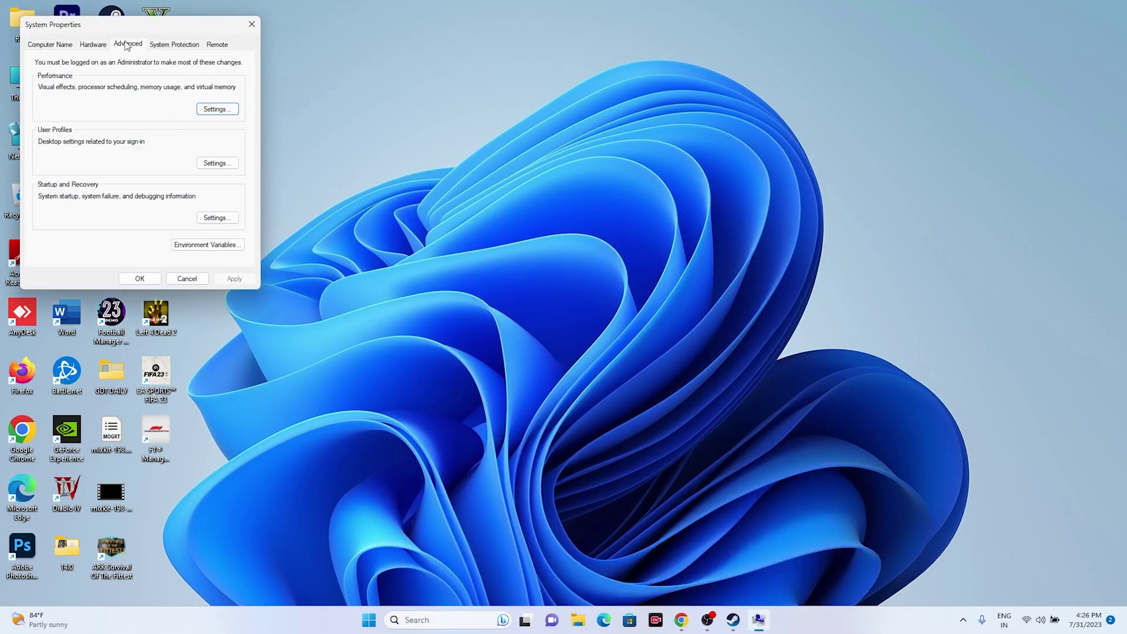
click(217, 110)
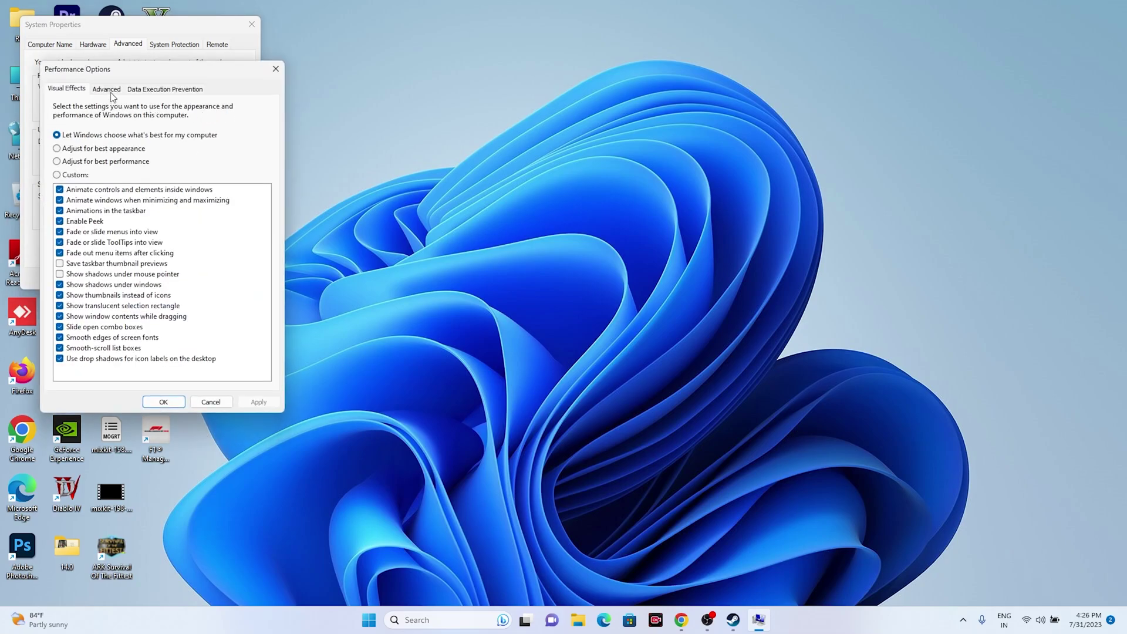
click(110, 92)
click(235, 240)
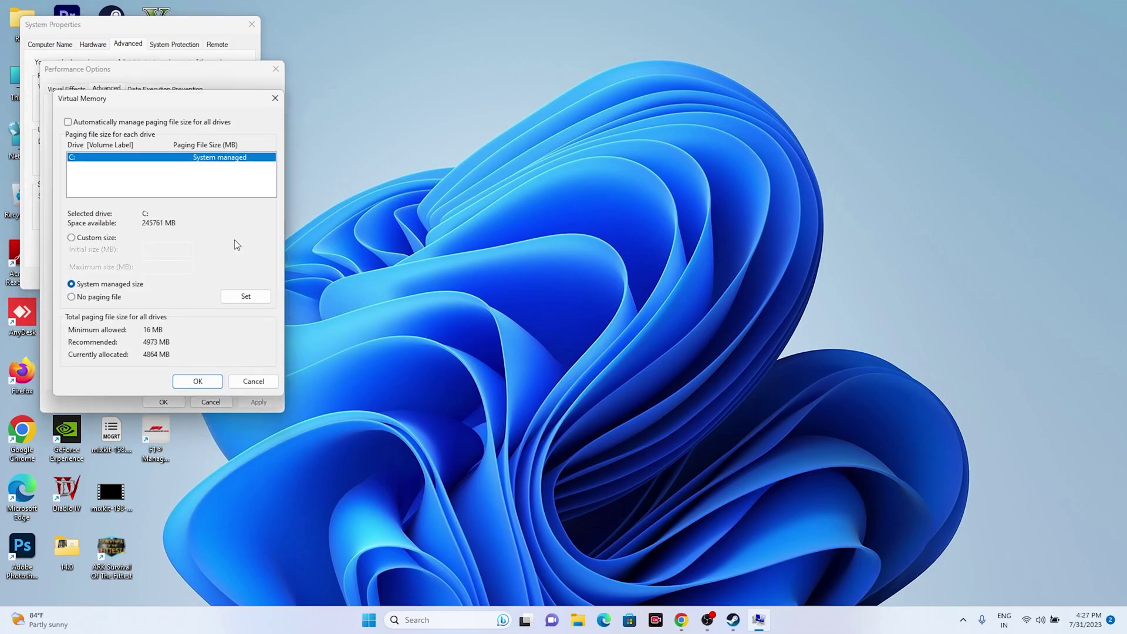
Choose a custom paging file size for drive C: and open the Calculator.
click(72, 238)
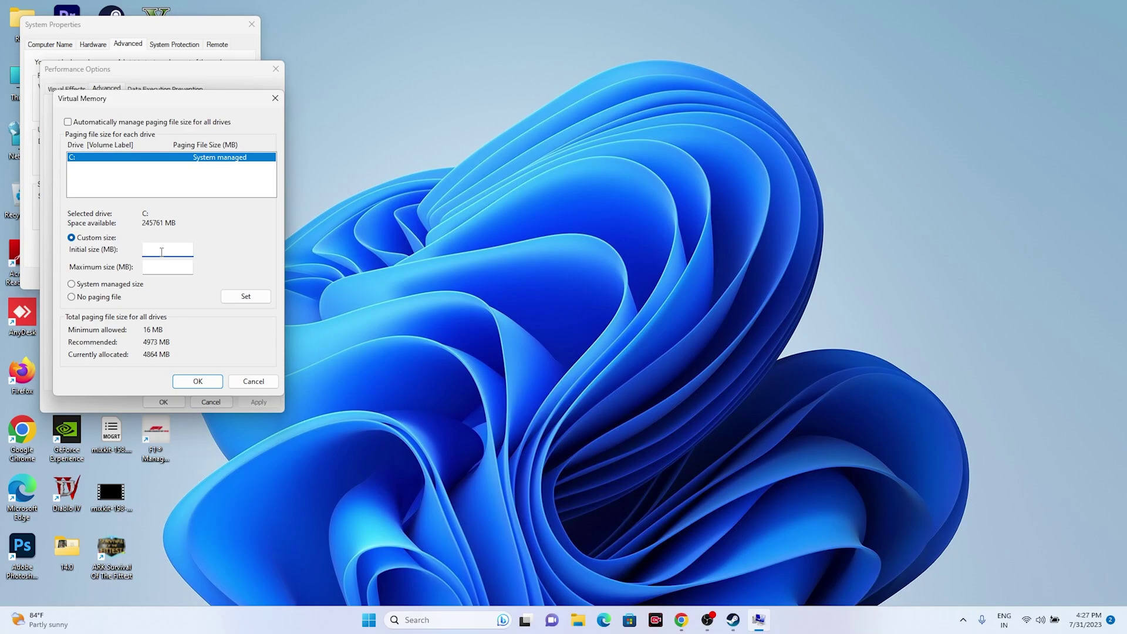
key(Tab)
click(160, 249)
click(430, 621)
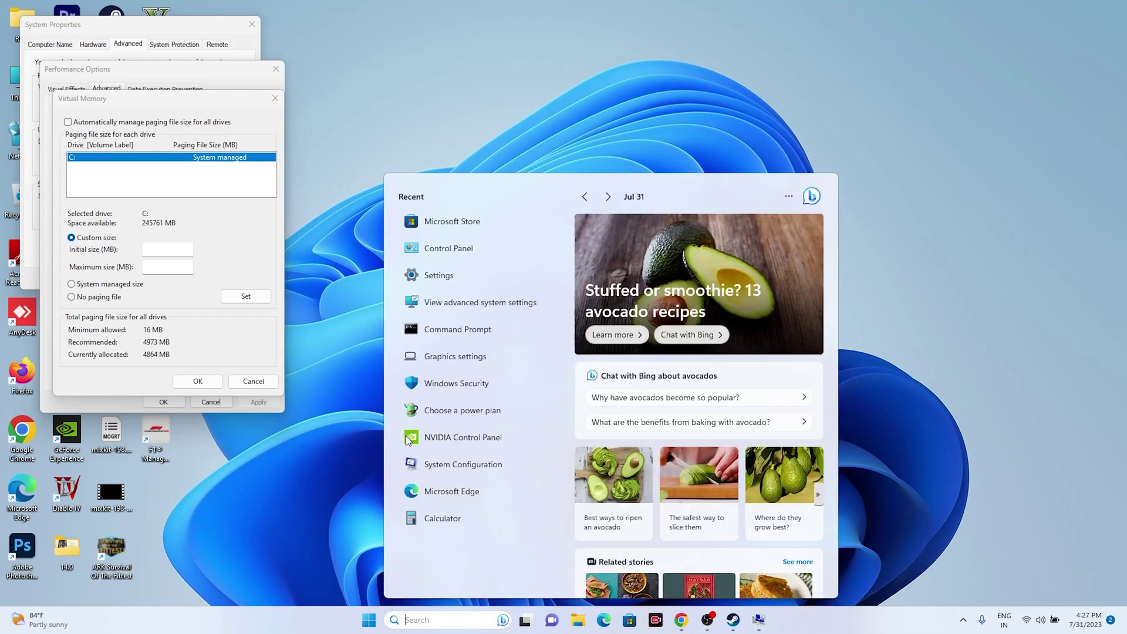
click(446, 519)
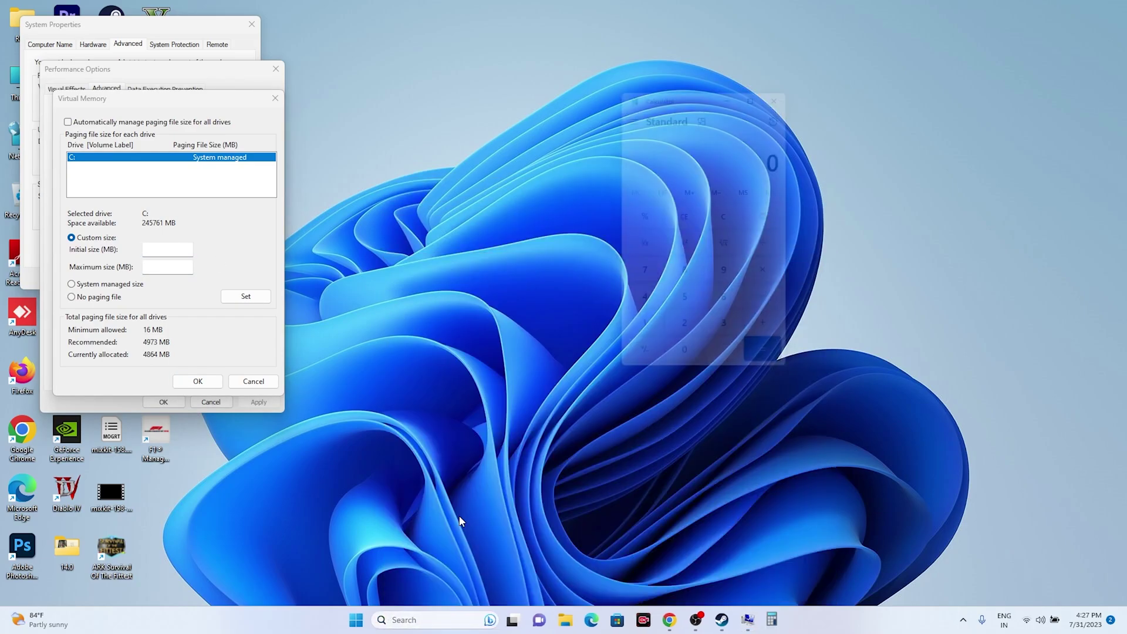
Calculate 32 × 1024 × 1.5 in the Calculator.
click(730, 340)
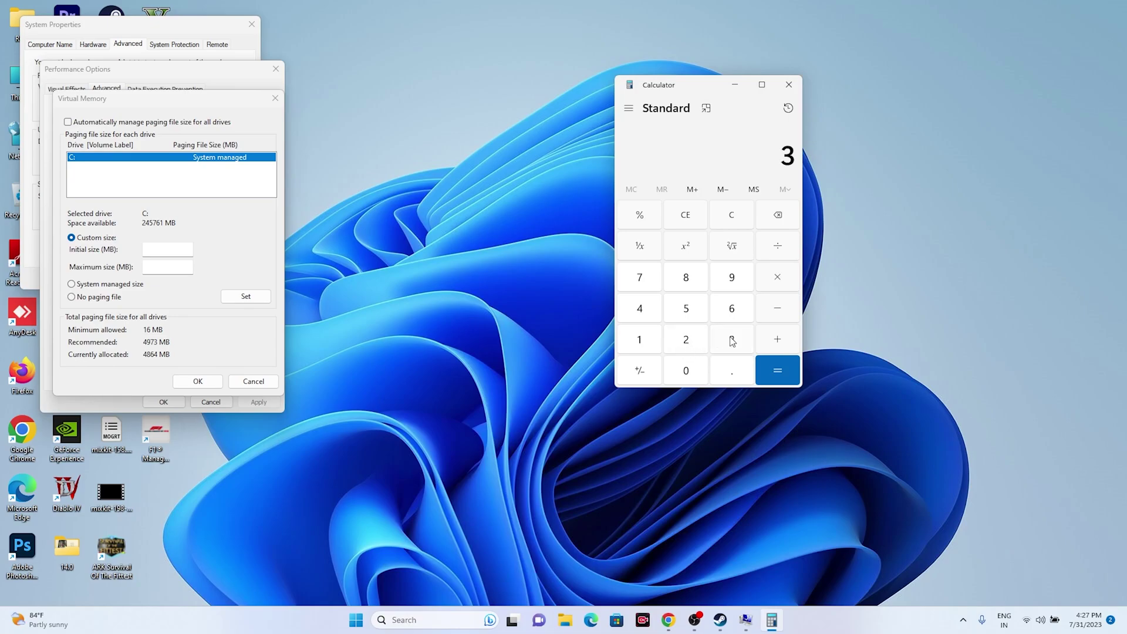
click(695, 346)
click(780, 281)
click(640, 339)
click(683, 369)
click(680, 337)
click(684, 336)
click(792, 218)
click(640, 308)
click(778, 370)
click(770, 277)
click(641, 343)
click(732, 373)
click(692, 316)
click(777, 370)
Copy the result 49,152 from the Calculator into the initial paging file size.
drag(717, 156, 816, 158)
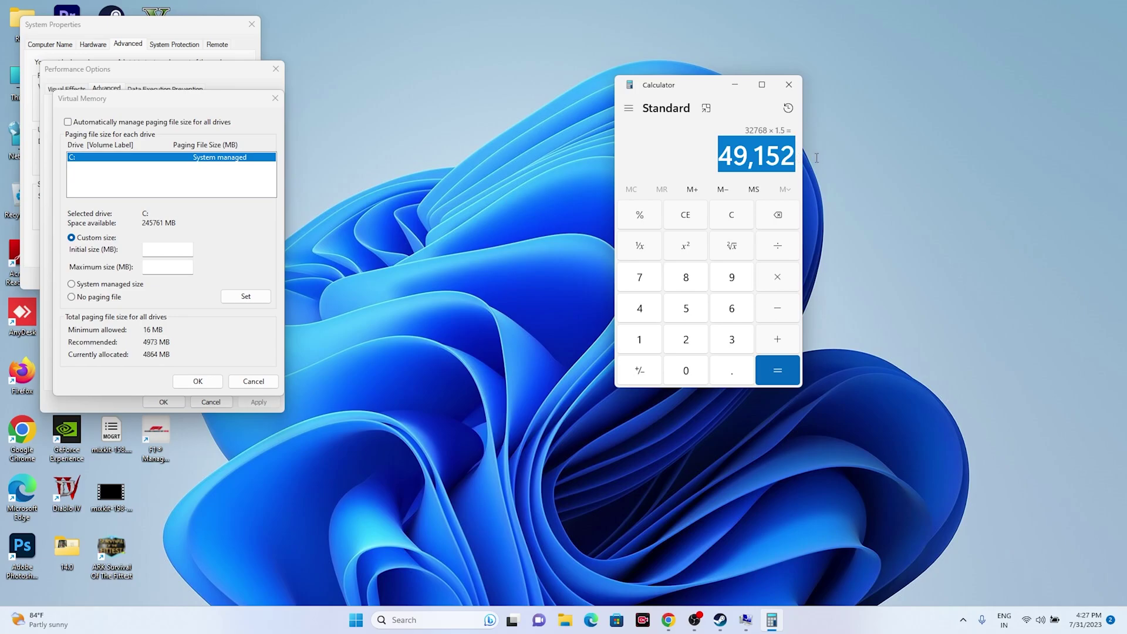
right_click(790, 163)
click(821, 178)
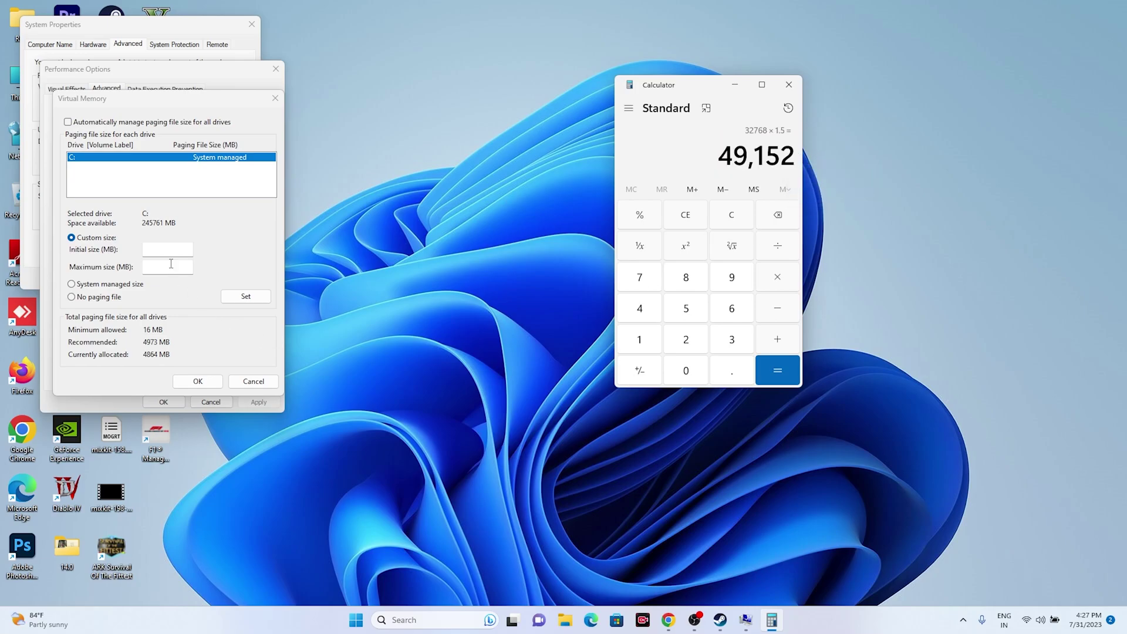
right_click(170, 251)
click(235, 299)
key(Tab)
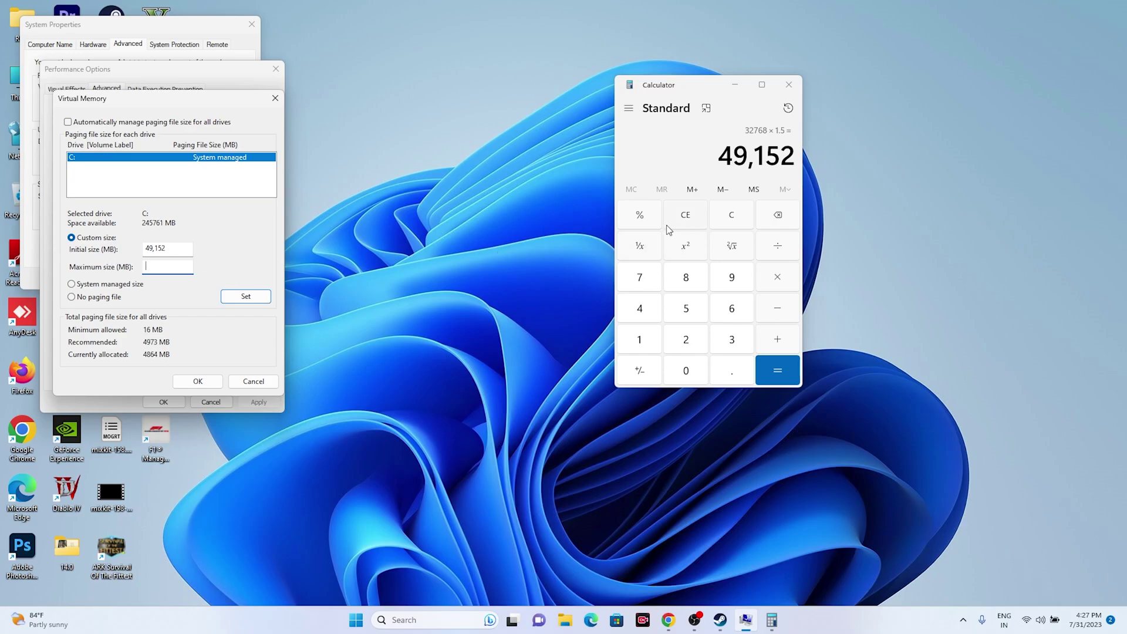
Clear the Calculator and calculate 32 × 1024 × 3.
click(687, 220)
click(734, 339)
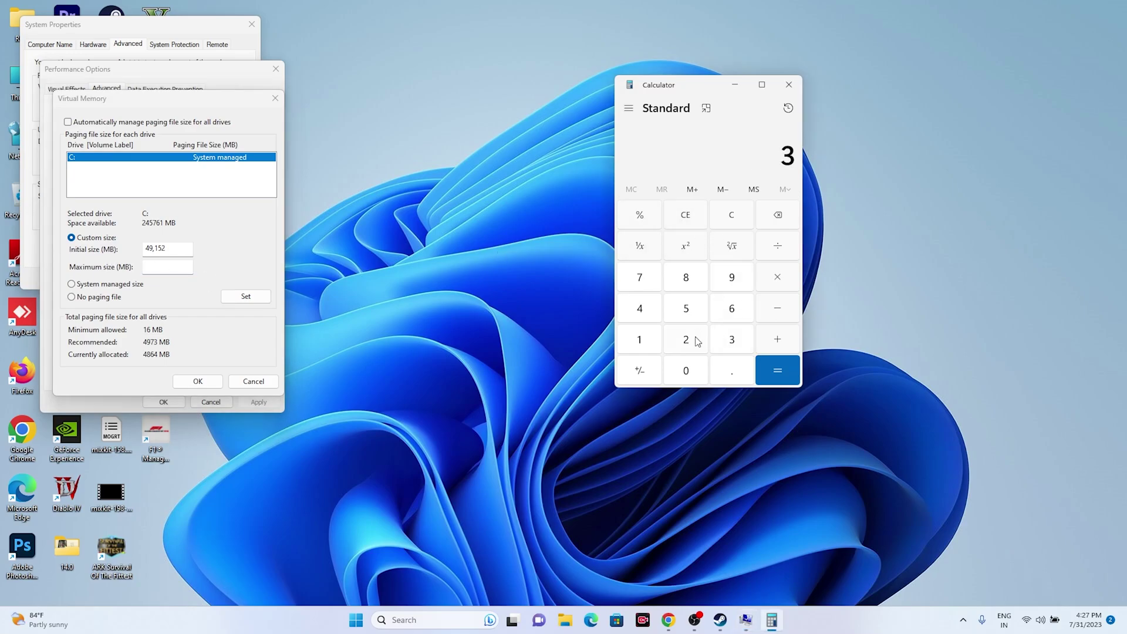
click(687, 340)
click(641, 341)
click(684, 367)
click(682, 337)
click(640, 308)
click(776, 370)
click(778, 277)
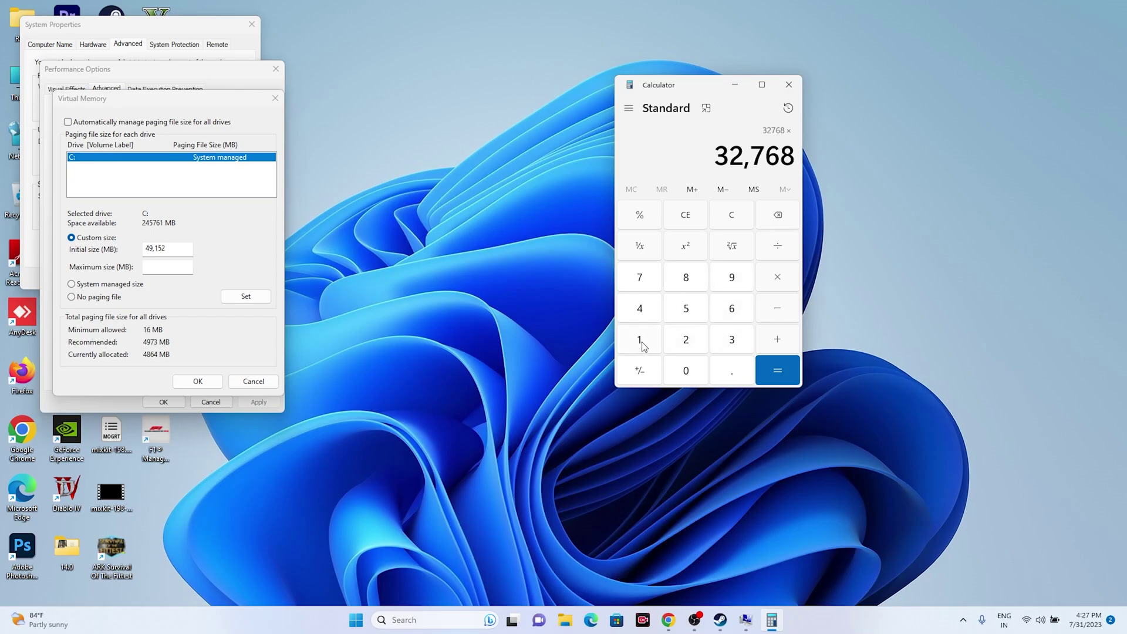
click(738, 346)
click(774, 368)
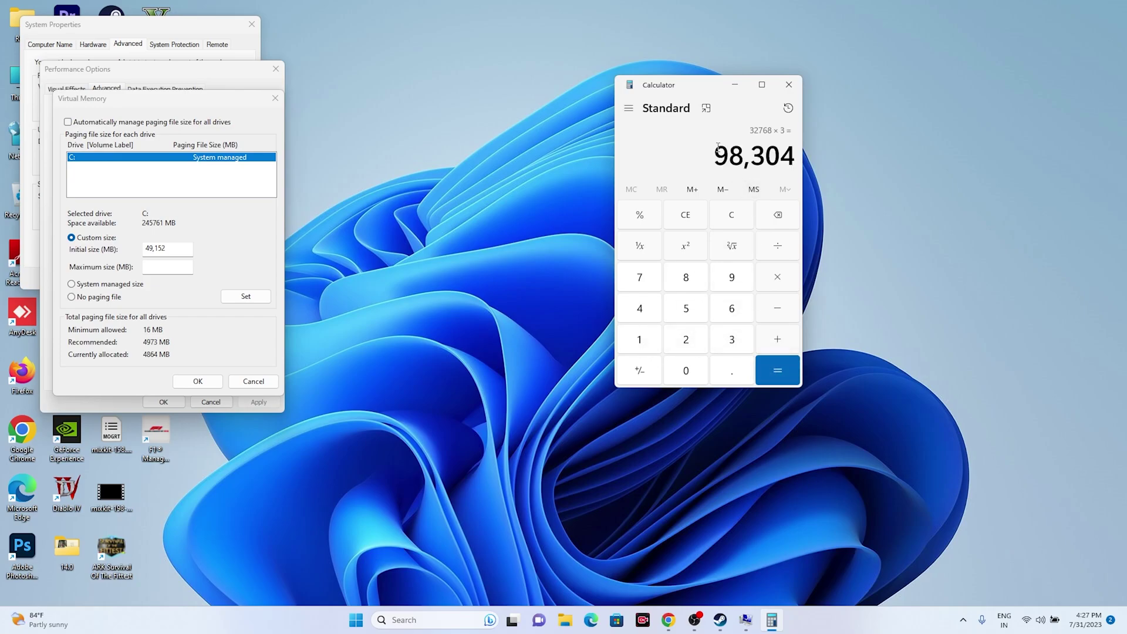
Copy the result 98,304 from the Calculator into the maximum paging file size.
drag(717, 146, 794, 153)
right_click(786, 150)
click(826, 168)
right_click(154, 267)
click(177, 319)
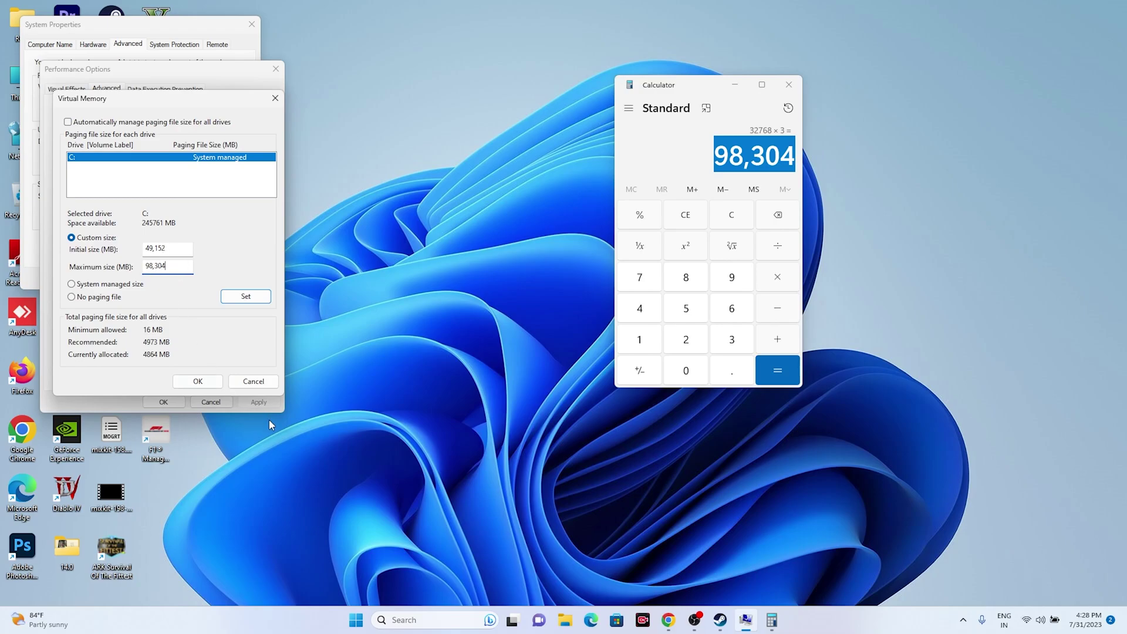
Cancel the virtual memory change and close Performance Options, System Properties and the Calculator.
click(253, 381)
click(276, 69)
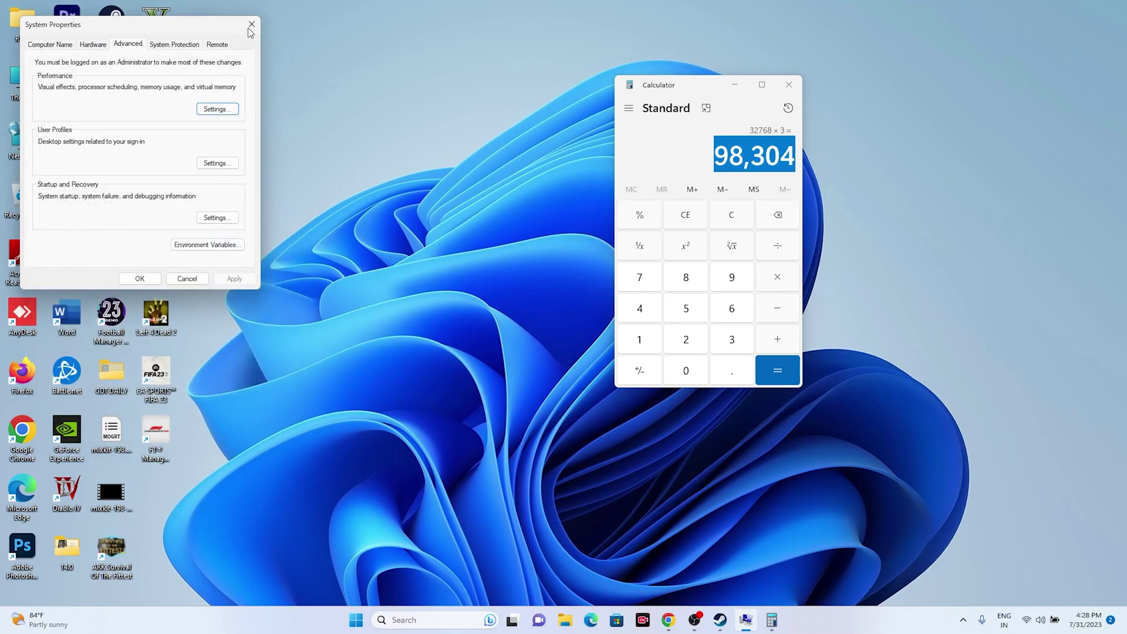
click(252, 24)
click(788, 84)
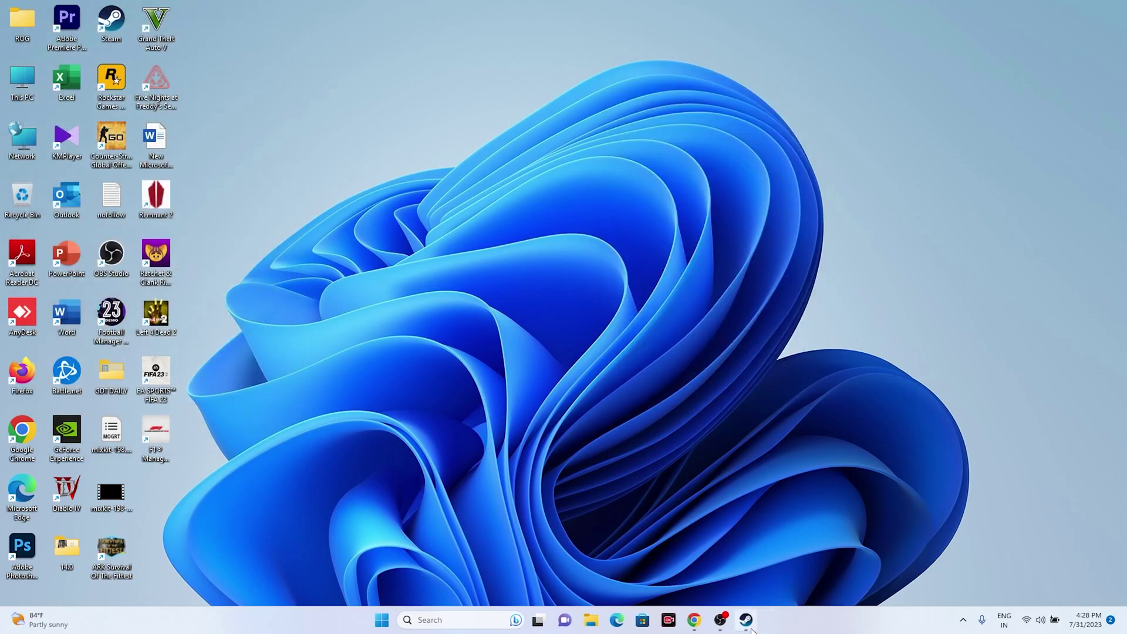
Open the Windows Update page in the Windows Settings, examine the update status, and close it.
click(743, 620)
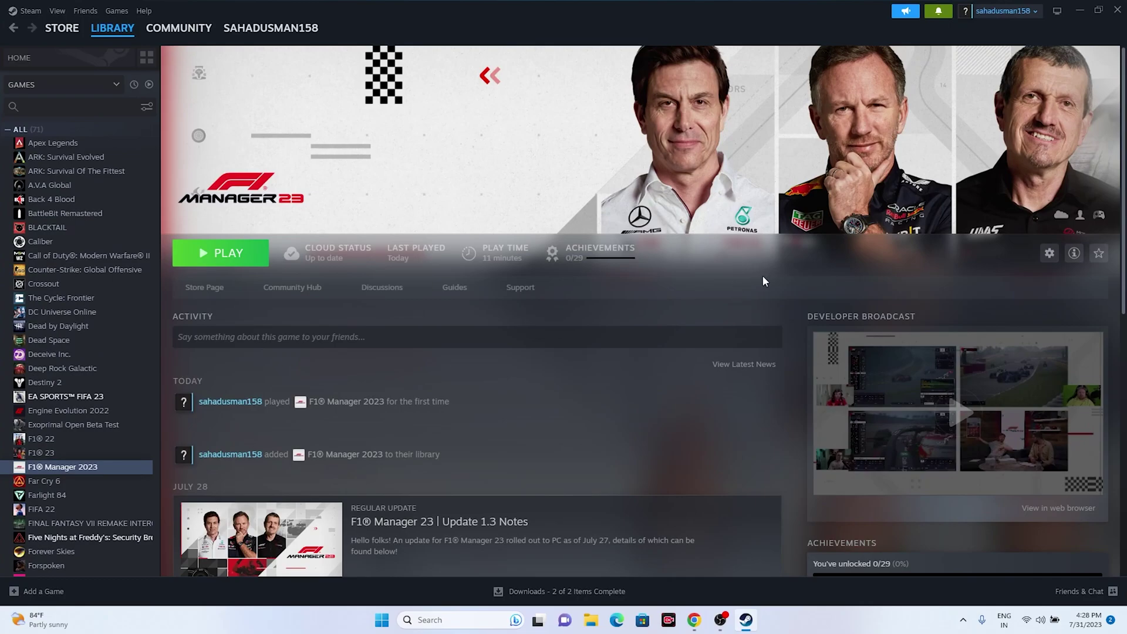
click(1079, 11)
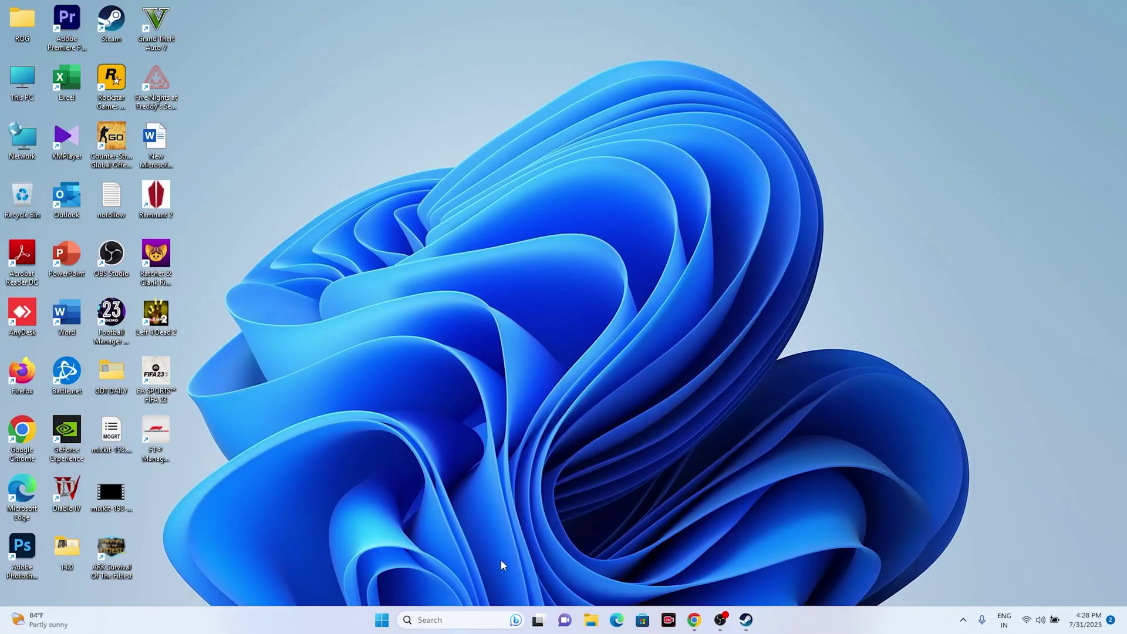
click(447, 620)
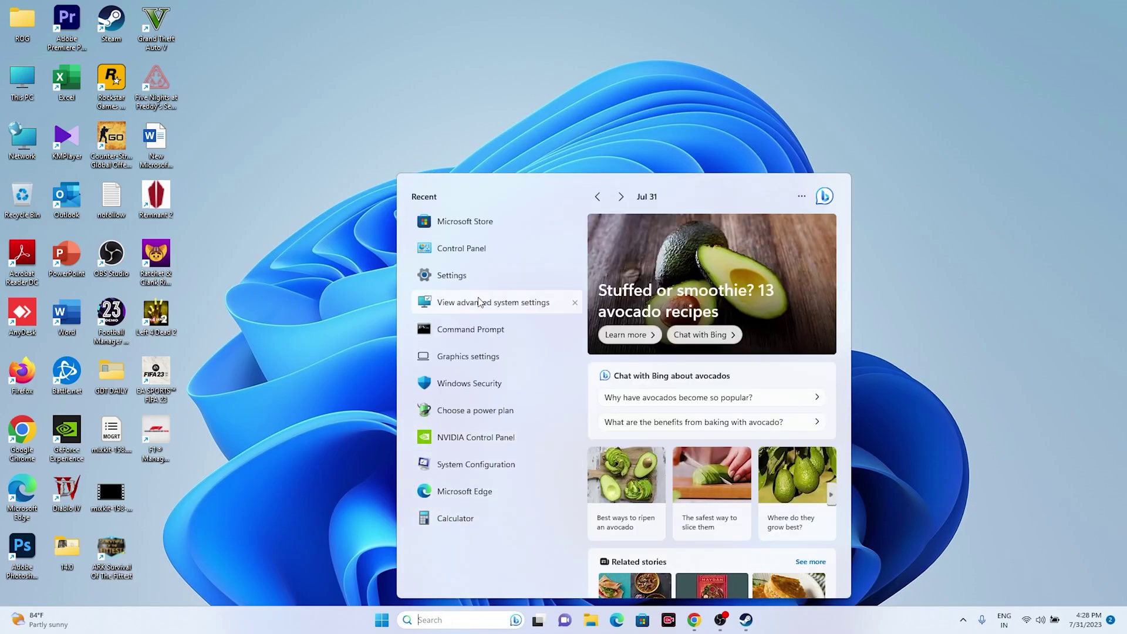
click(453, 276)
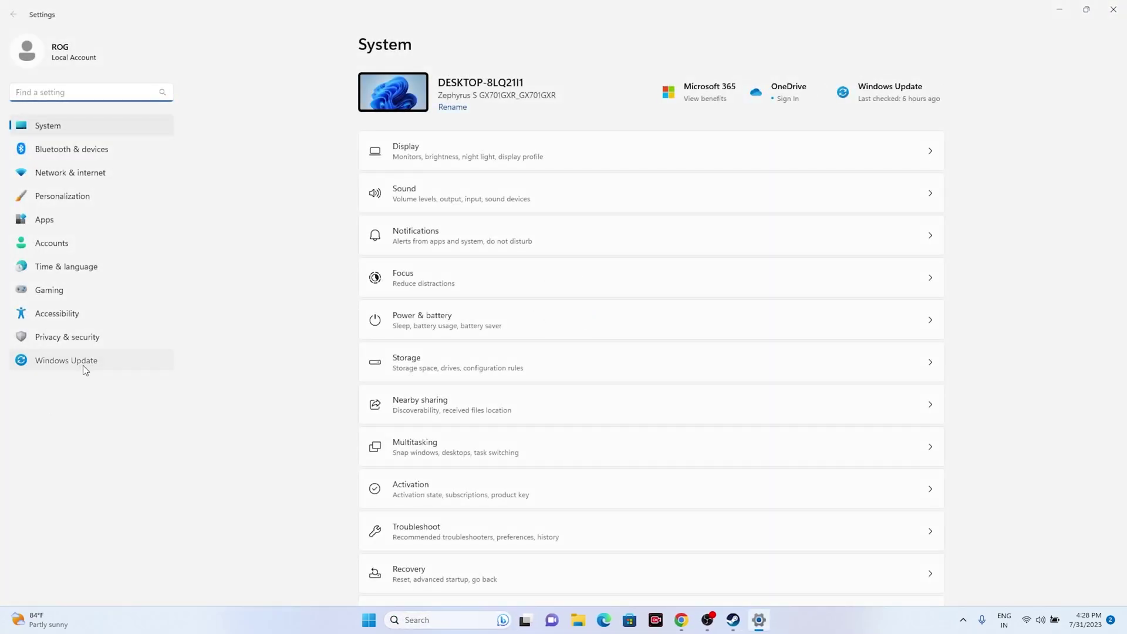
click(83, 362)
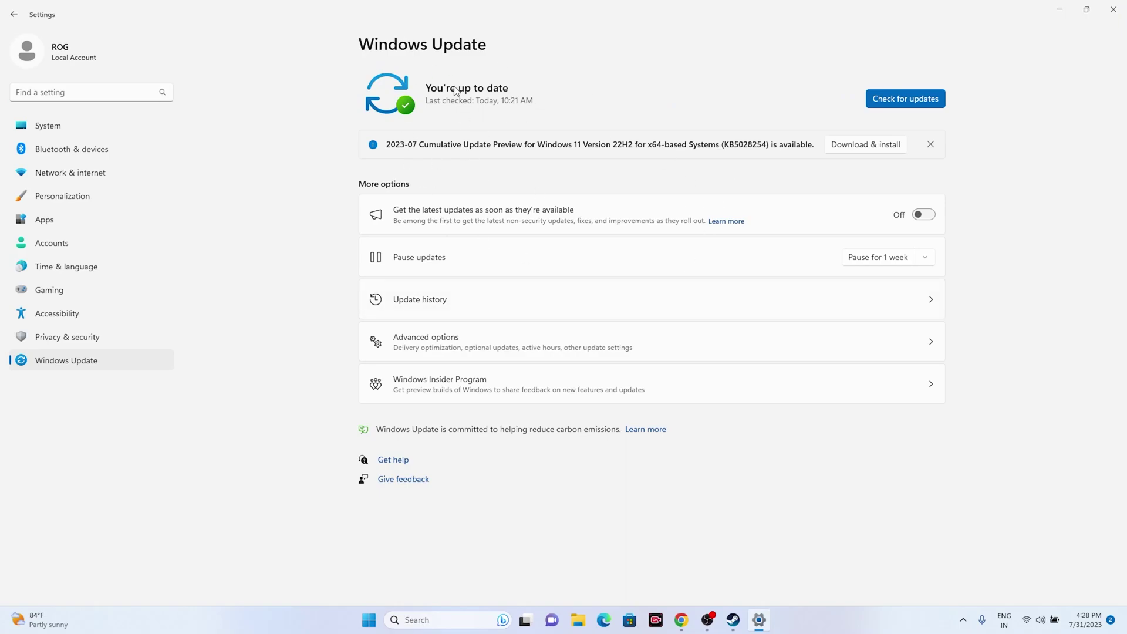
click(1114, 10)
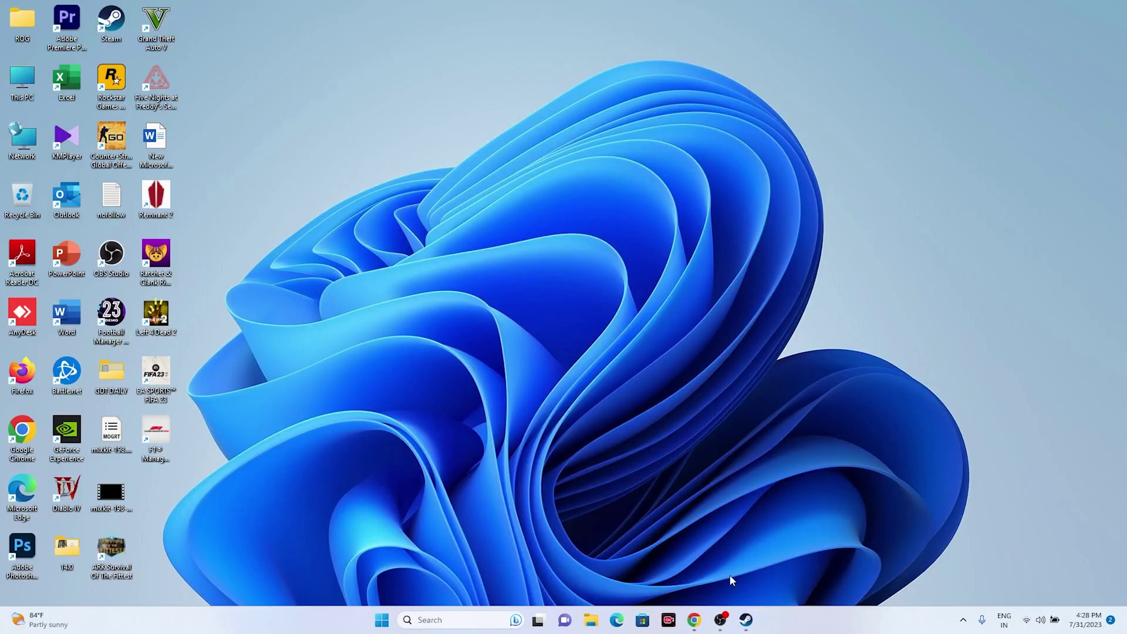
Switch to Chrome, view the AMD and NVIDIA driver pages, and go to NVIDIA's manual driver search.
click(745, 620)
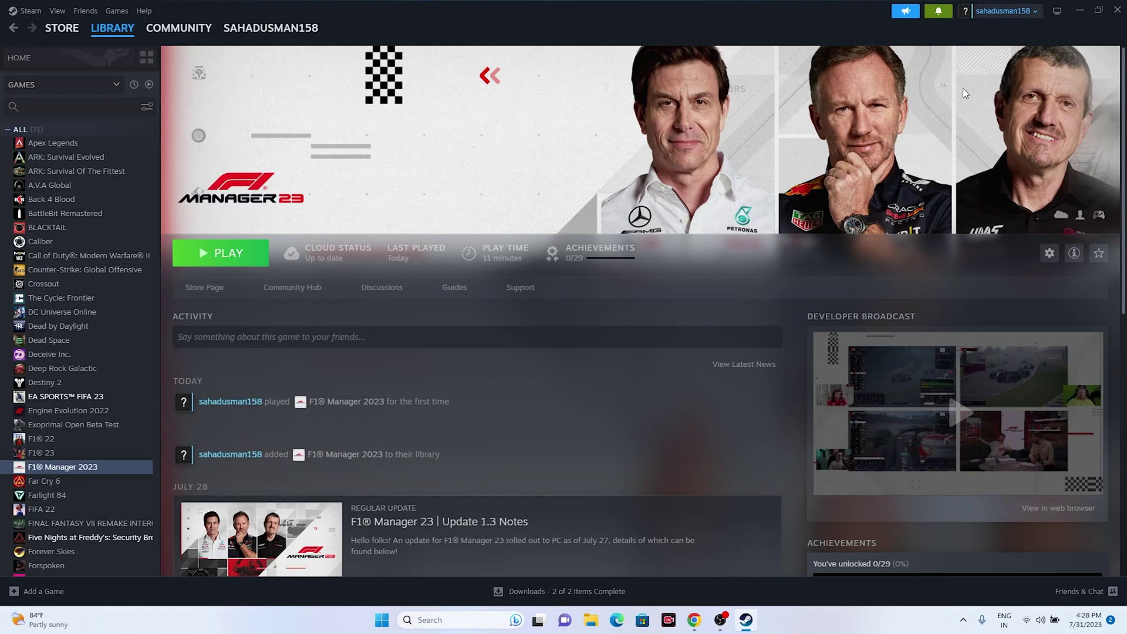
click(1080, 12)
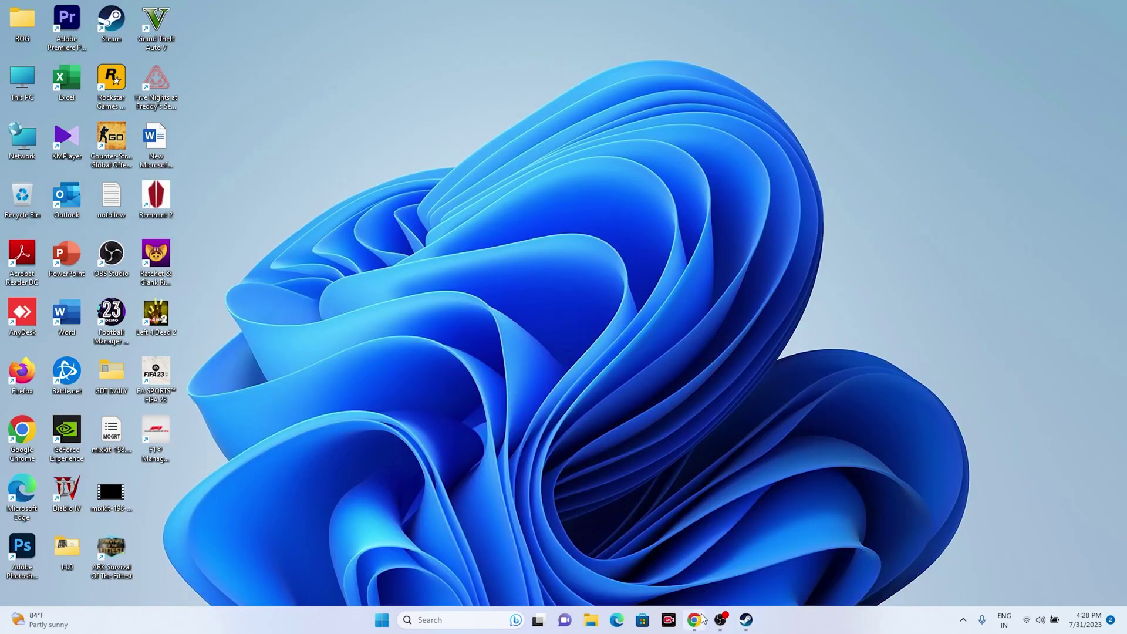
click(694, 620)
click(587, 10)
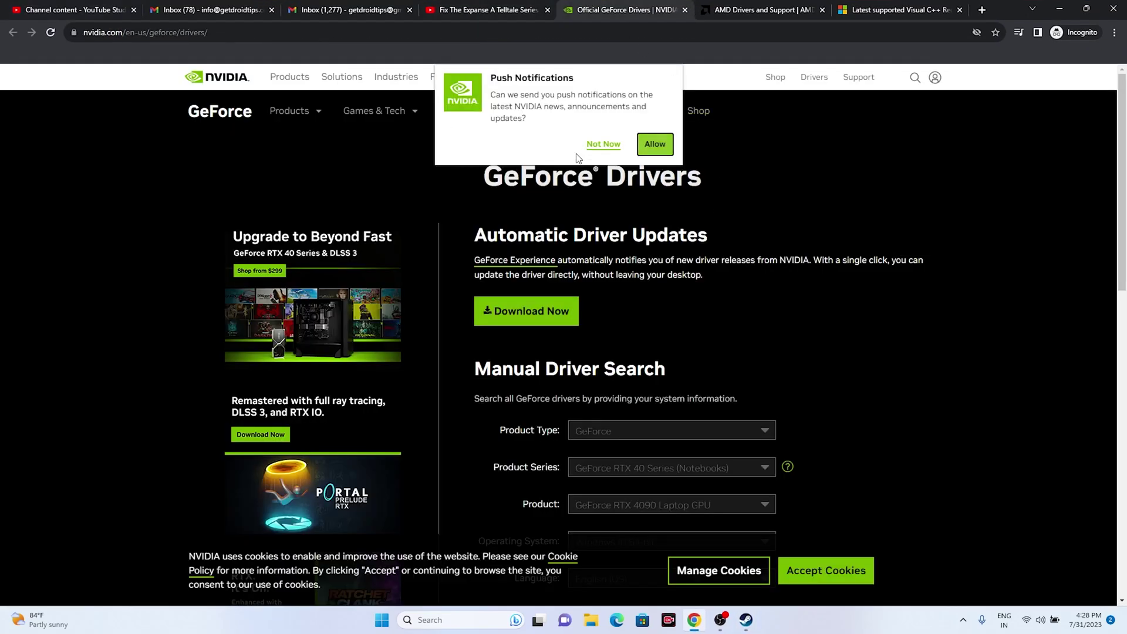
click(719, 10)
click(590, 7)
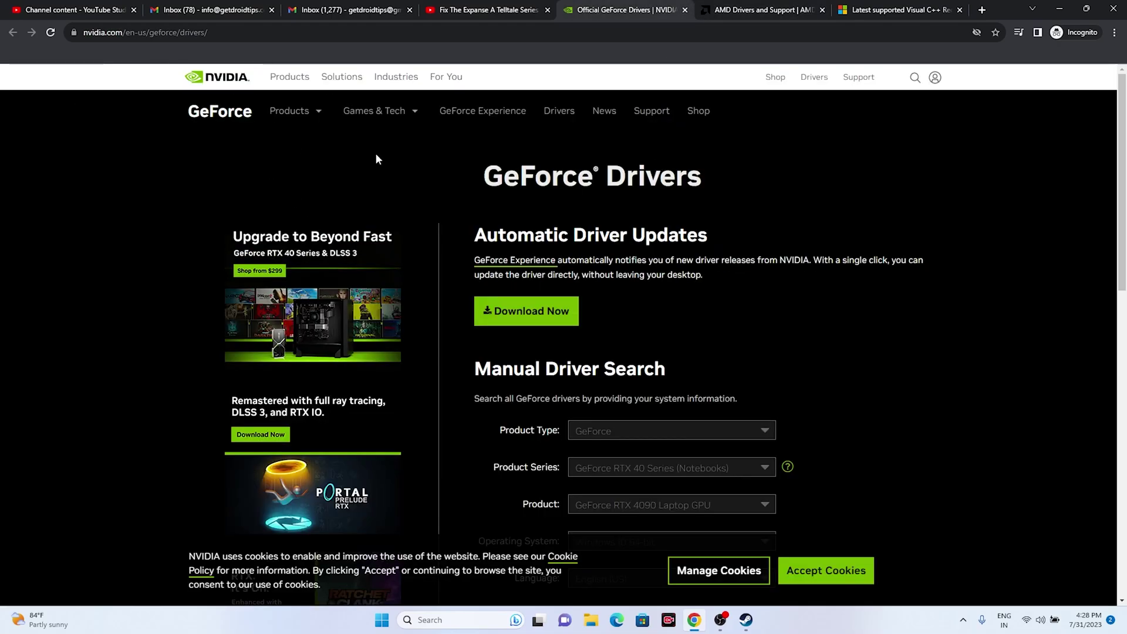
scroll(839, 191, down, 1)
scroll(839, 193, down, 2)
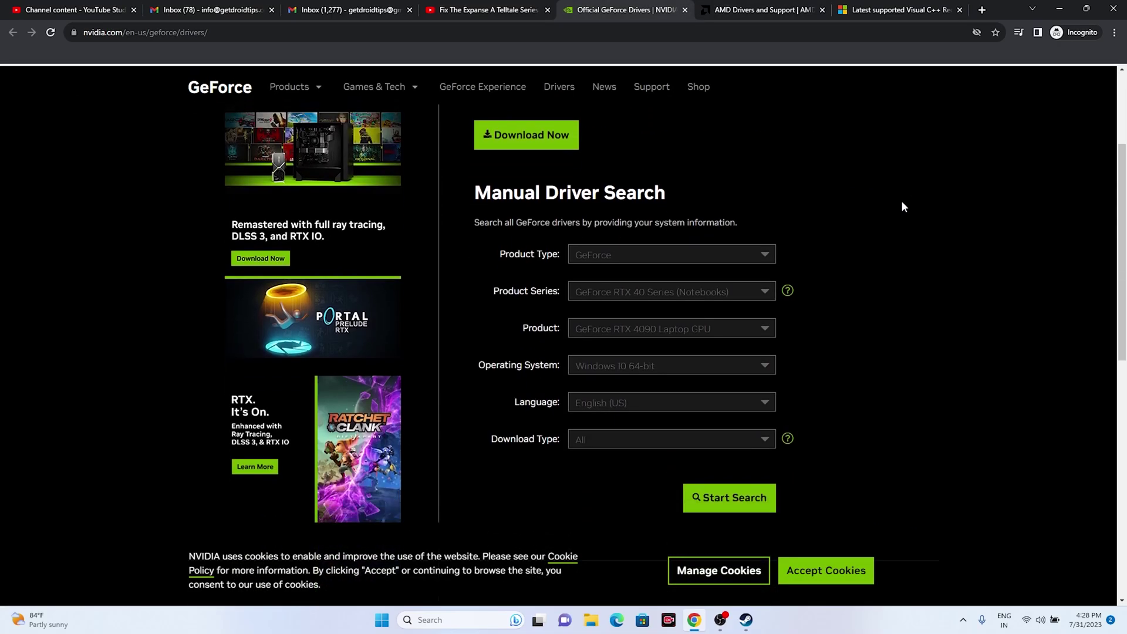
Set the driver search's product type to GeForce and its product series to GeForce RTX 40 Series.
click(603, 256)
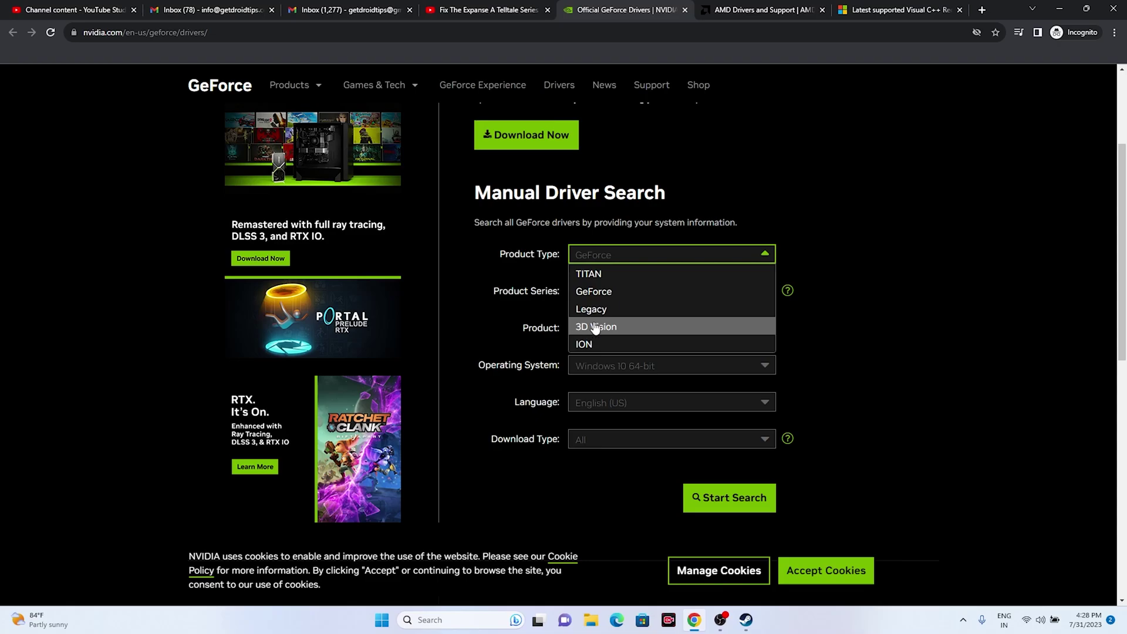
click(688, 288)
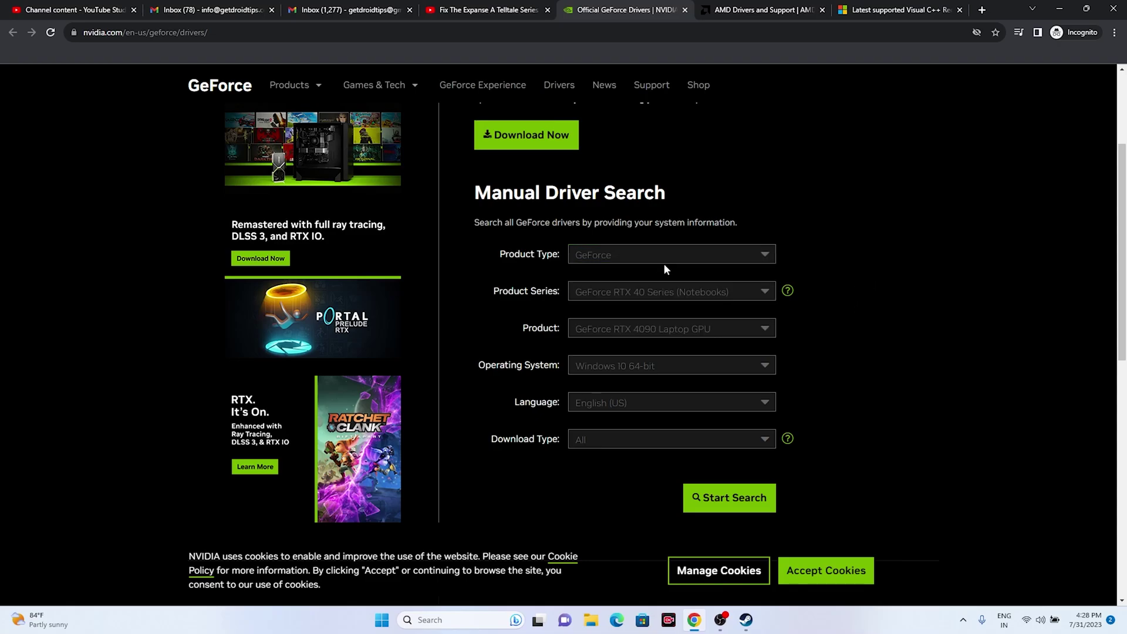
click(643, 297)
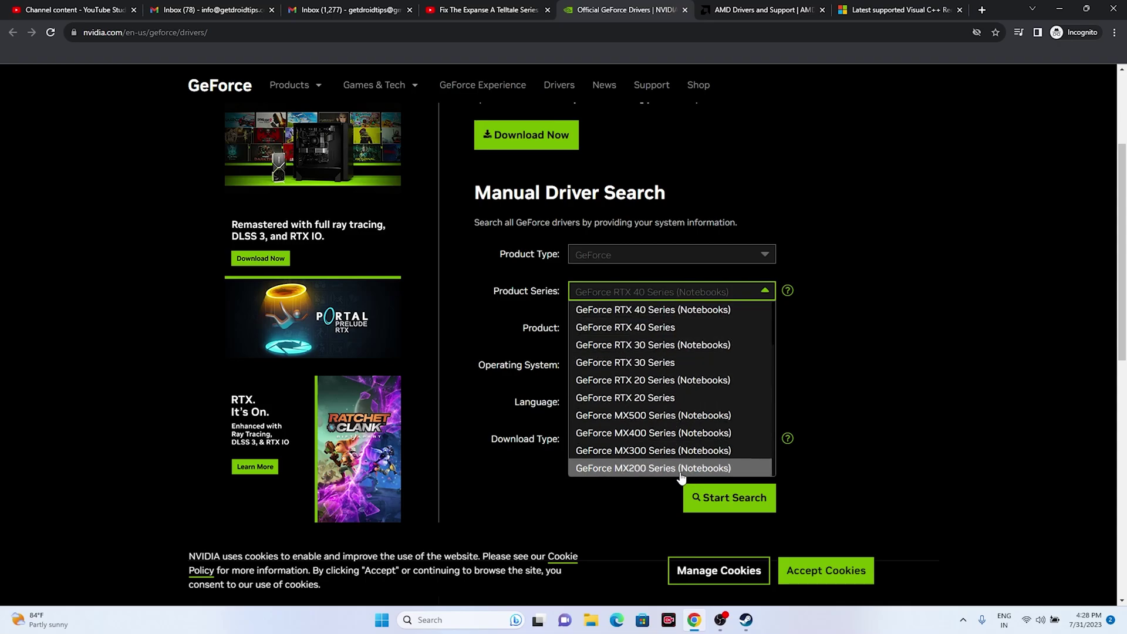
click(662, 328)
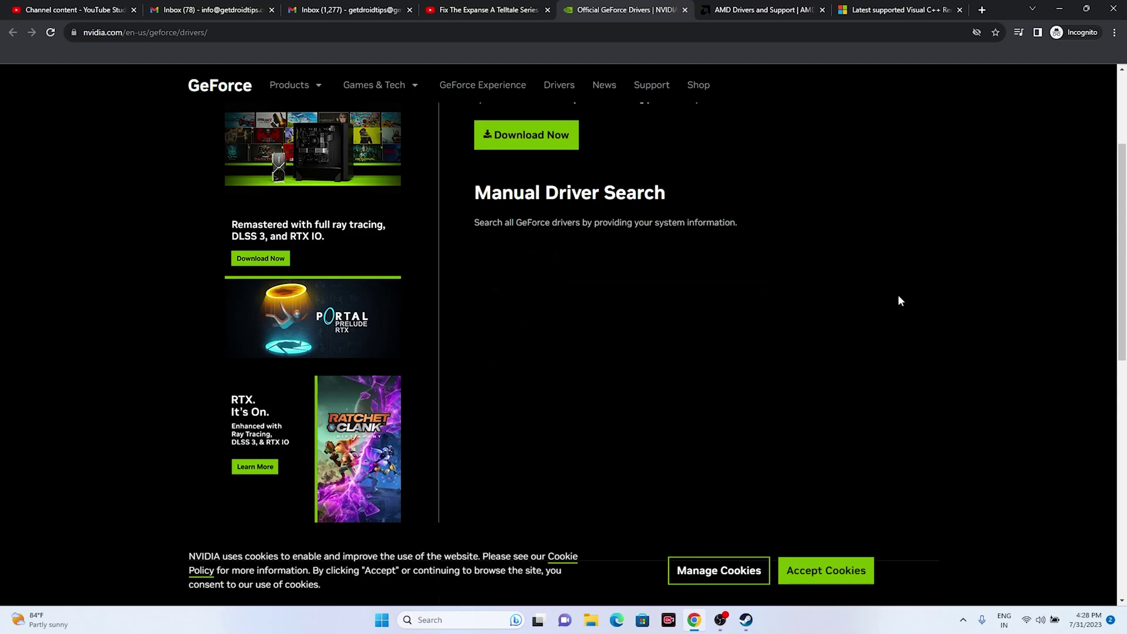
Choose NVIDIA GeForce RTX 4090 as the product and Windows 11 as the operating system for the driver search.
scroll(669, 254, down, 2)
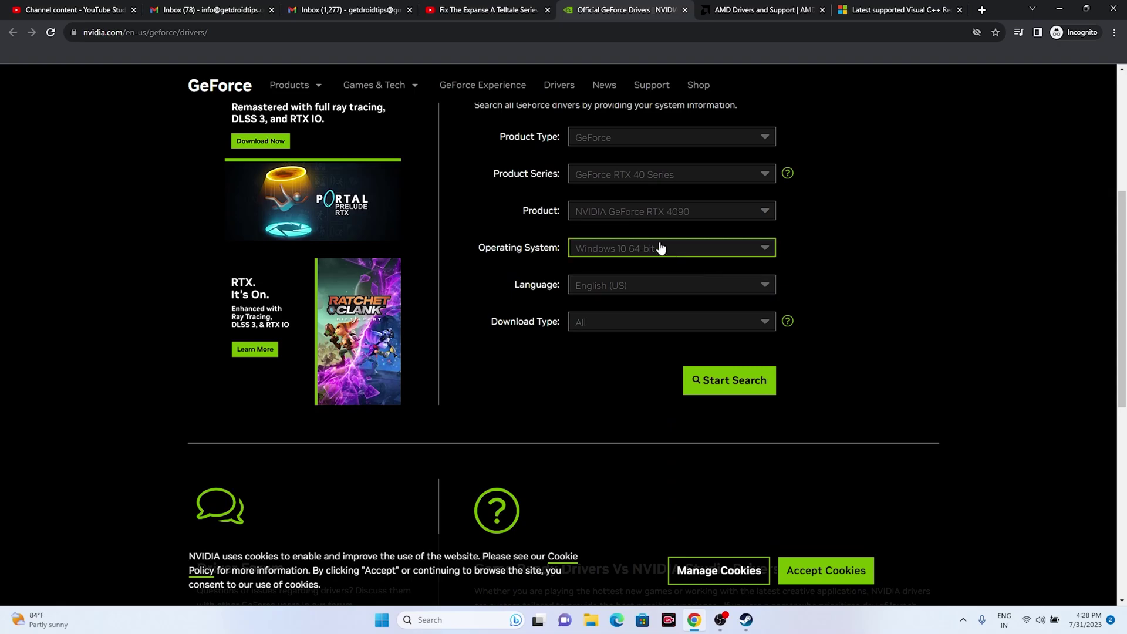
click(597, 220)
click(634, 219)
click(583, 251)
click(621, 289)
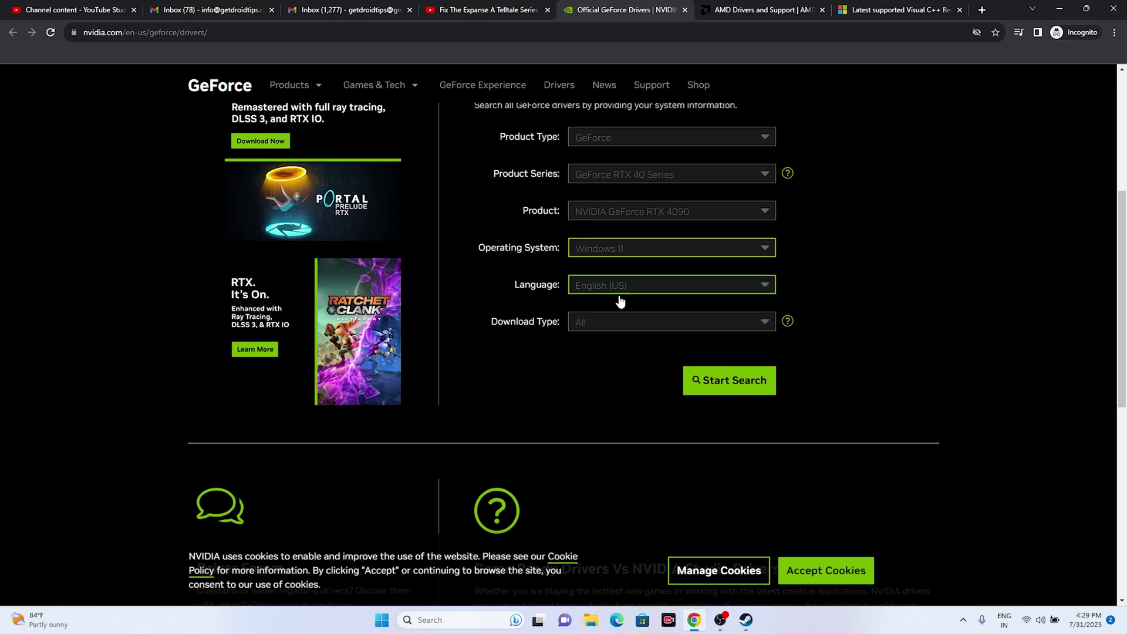
Run the NVIDIA driver search and examine the GeForce Game Ready Driver version 536.67 in the results.
scroll(833, 388, up, 1)
click(763, 439)
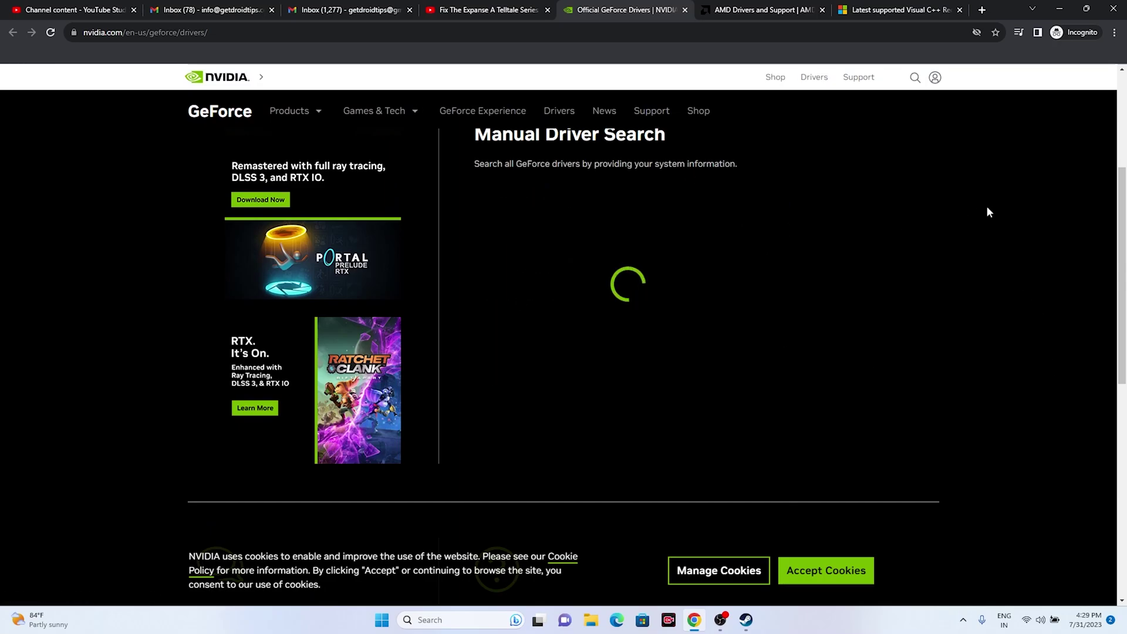
scroll(1055, 192, down, 6)
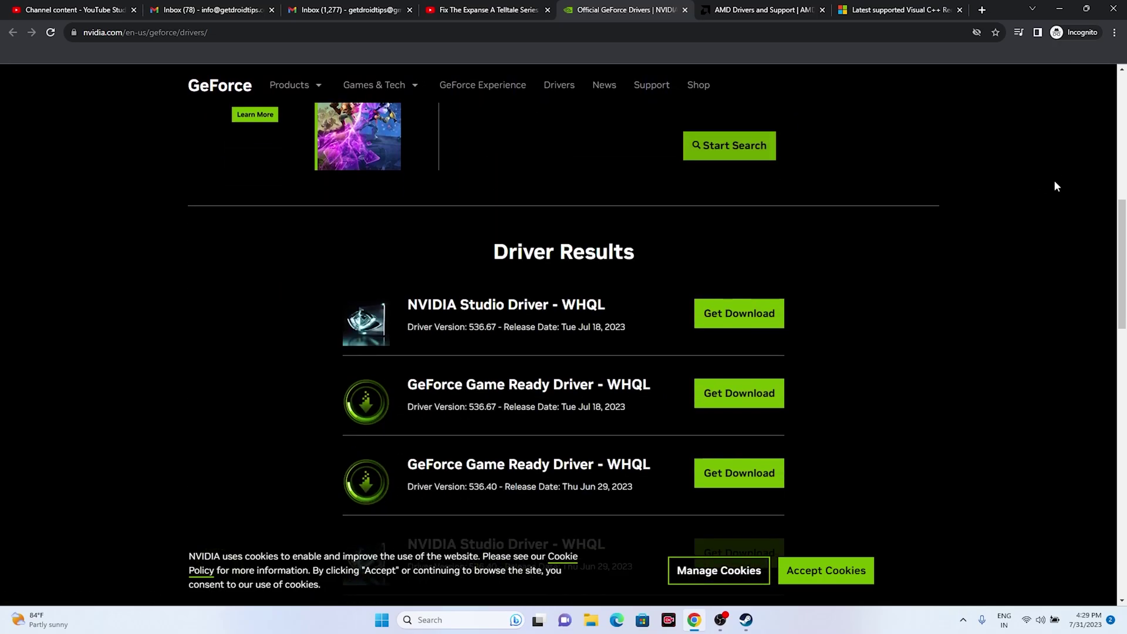
drag(468, 289, 502, 288)
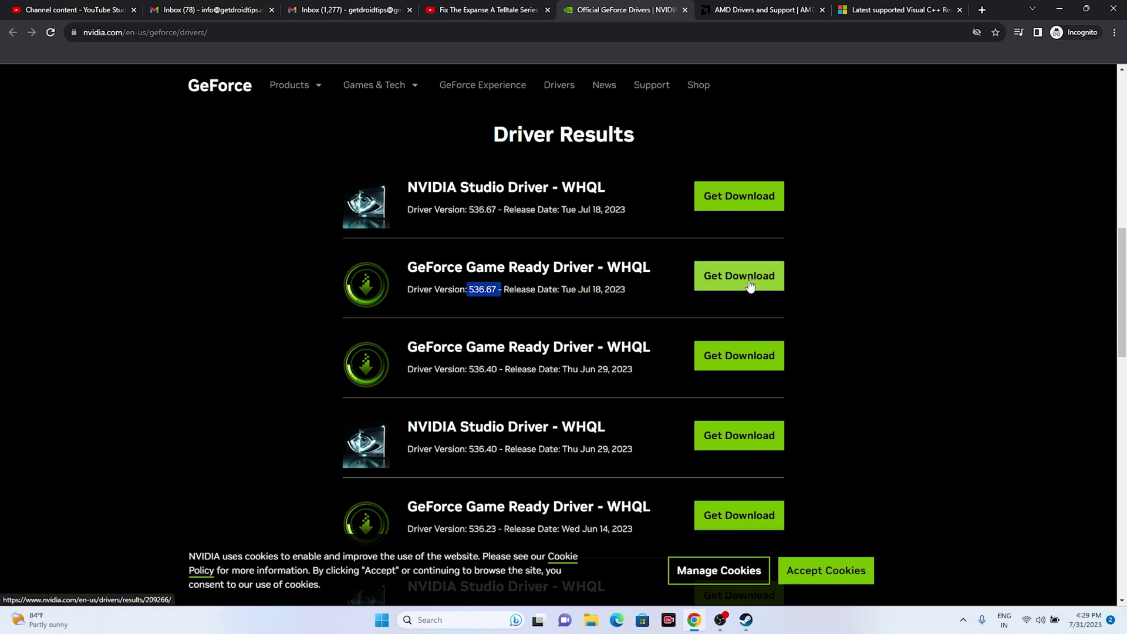
On AMD's driver support page, select Graphics, AMD Radeon RX 7000S Series and AMD Radeon RX 7700S, and submit to open its drivers page.
click(756, 10)
scroll(927, 245, down, 3)
click(287, 344)
click(266, 332)
click(391, 343)
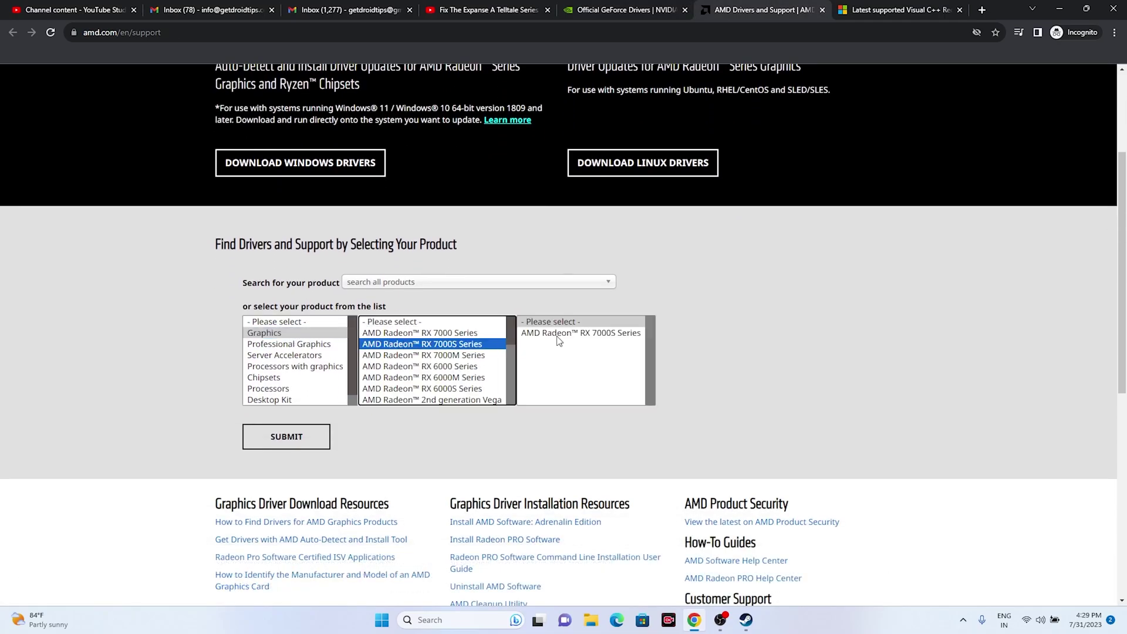
click(579, 333)
click(706, 333)
click(293, 438)
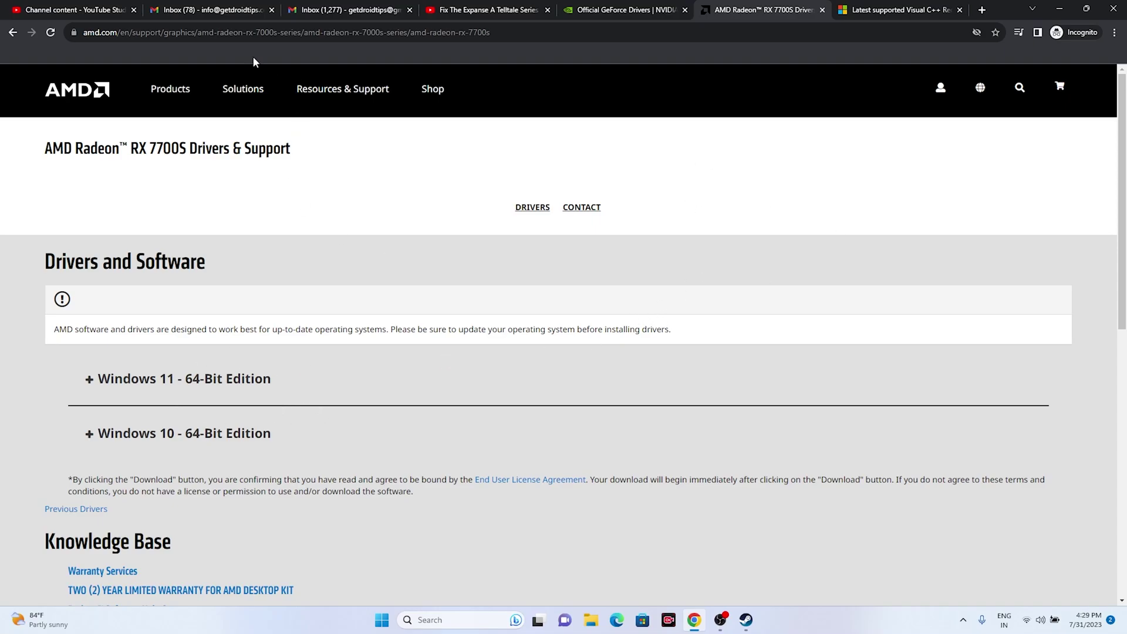
View the x86 and x64 downloads on Microsoft's Visual C++ Redistributable page and minimize the browser.
click(864, 12)
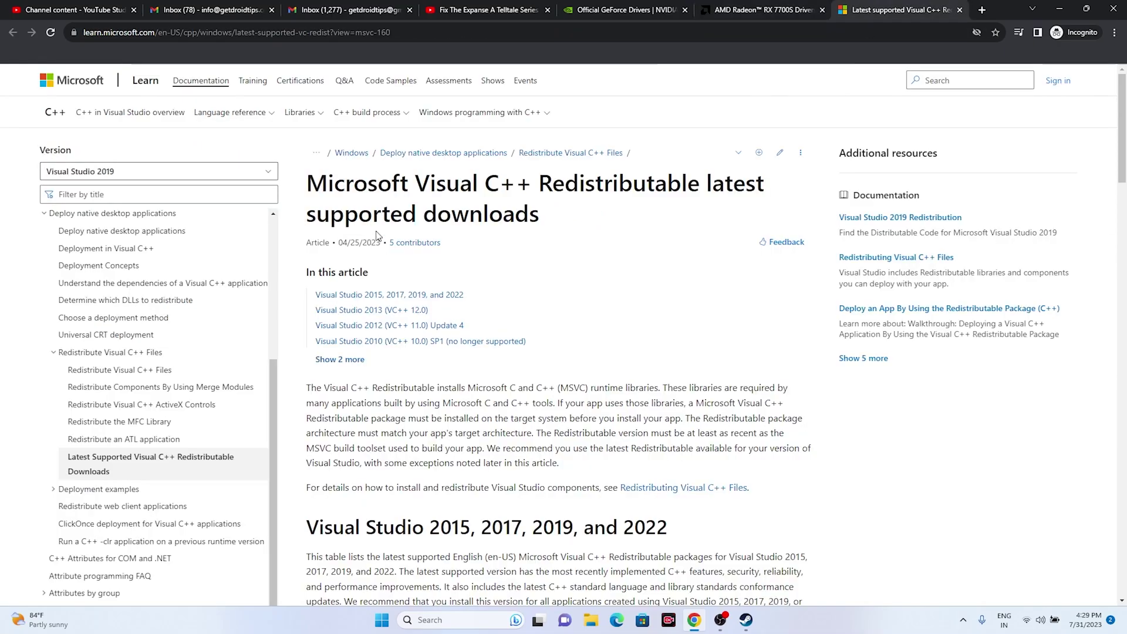
drag(539, 219, 314, 193)
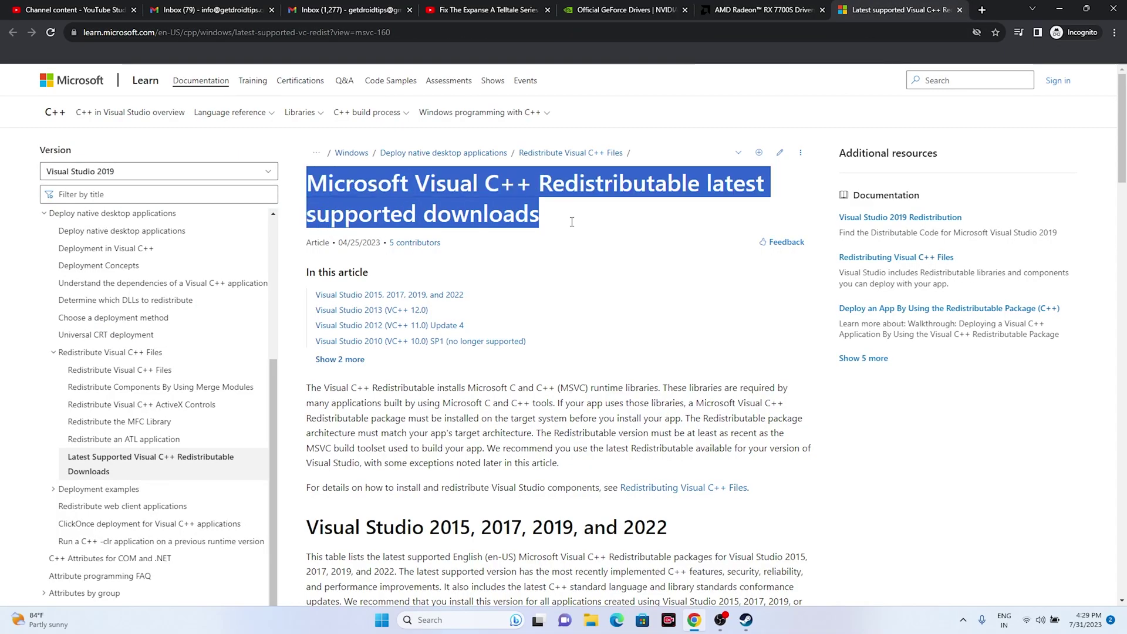
click(611, 218)
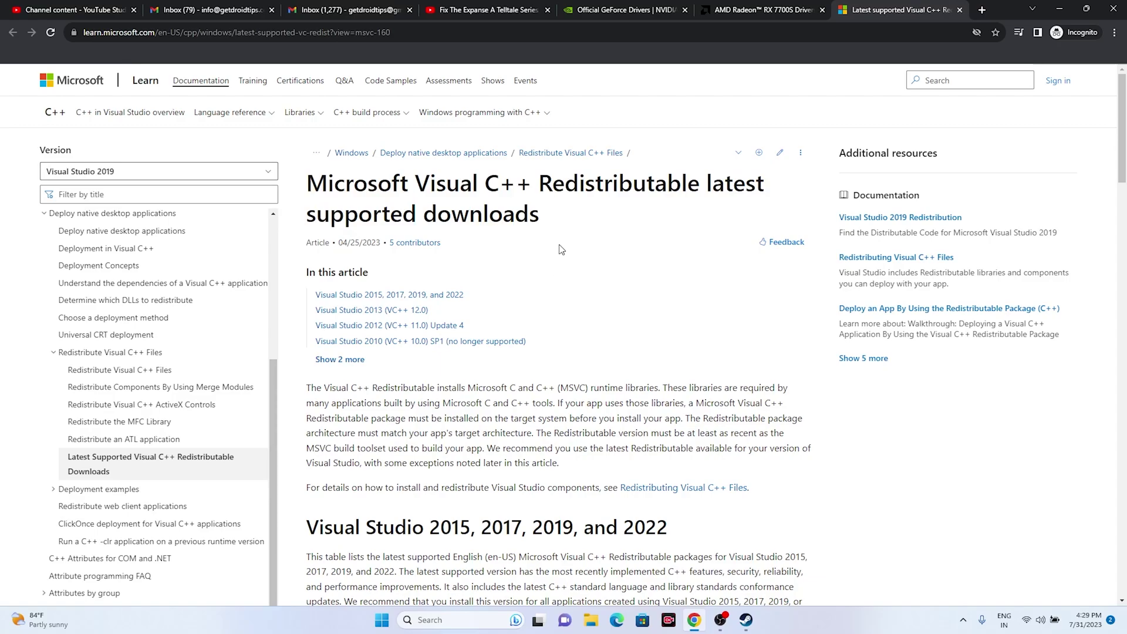
scroll(646, 235, down, 3)
scroll(698, 232, down, 5)
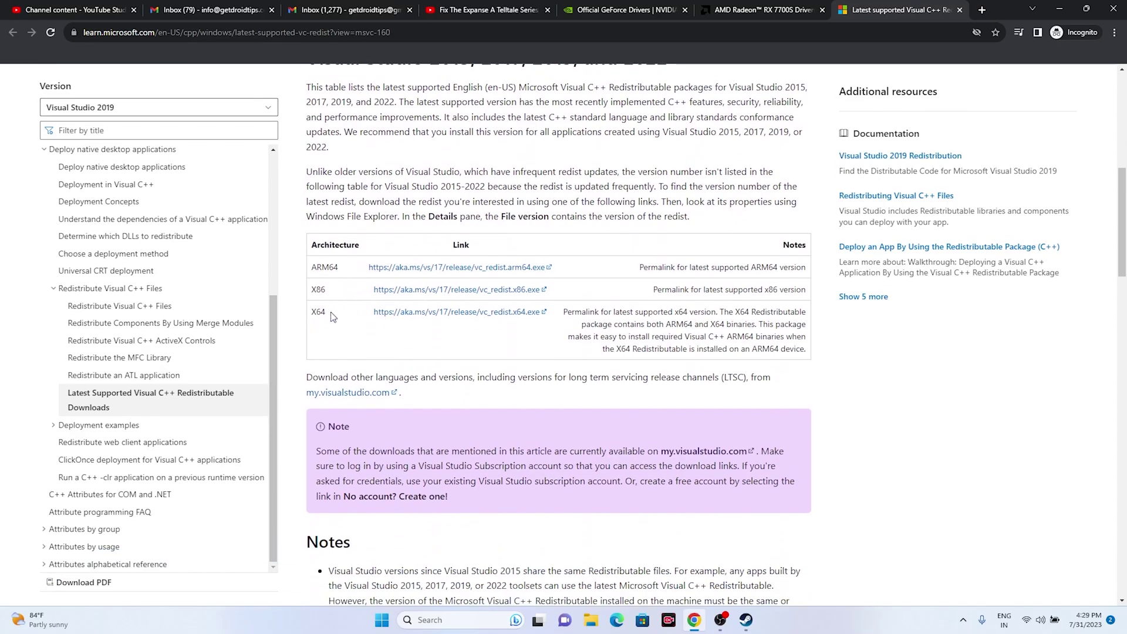
click(327, 317)
drag(323, 287, 321, 317)
click(931, 339)
click(1058, 7)
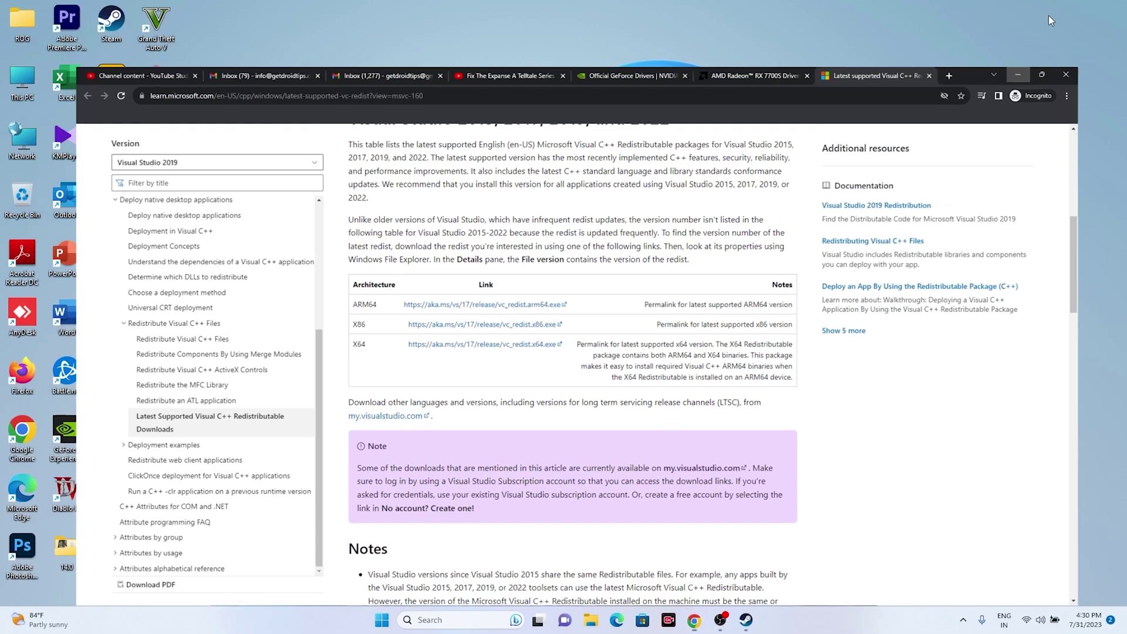
Switch to Steam, view the manage options including uninstall for F1 Manager 2023, dismiss them and minimize Steam.
click(746, 620)
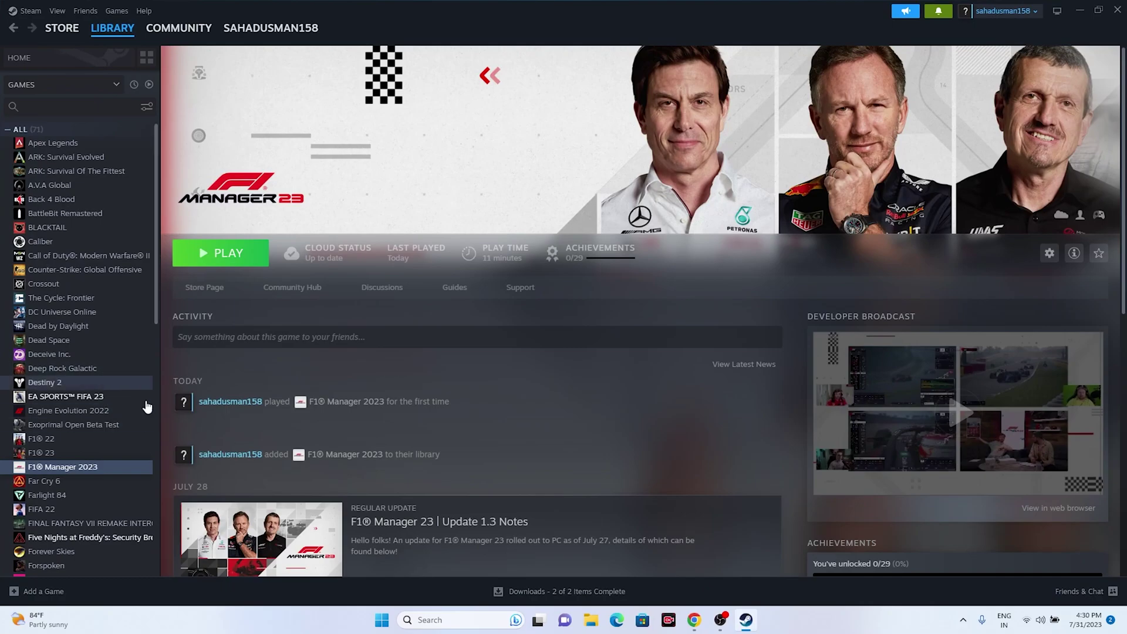
right_click(94, 471)
mouse_move(141, 543)
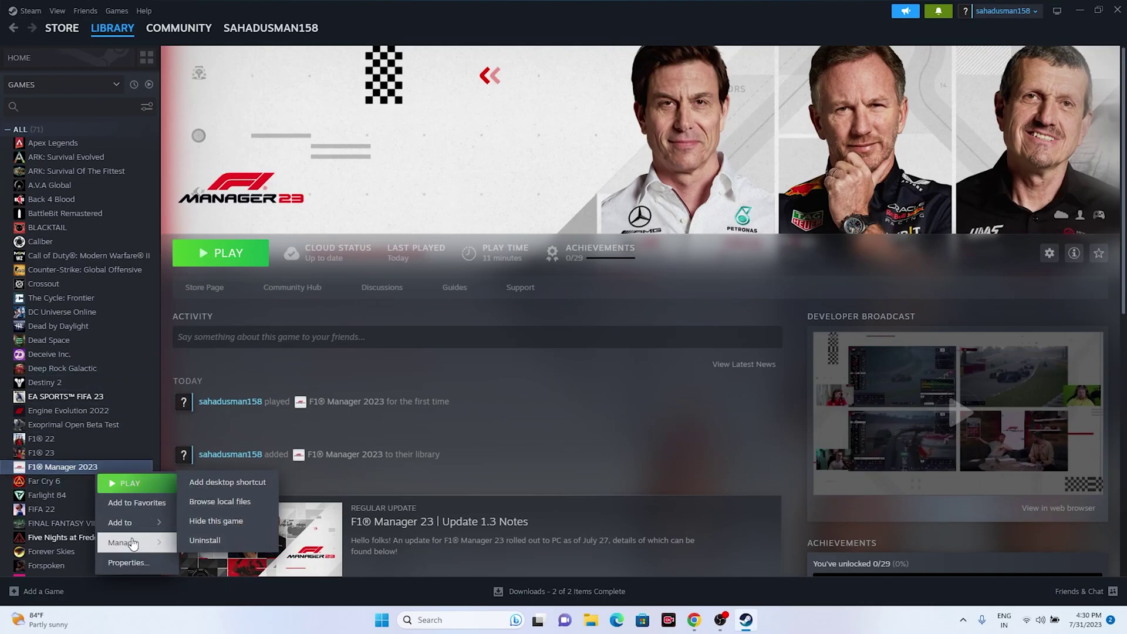
click(563, 443)
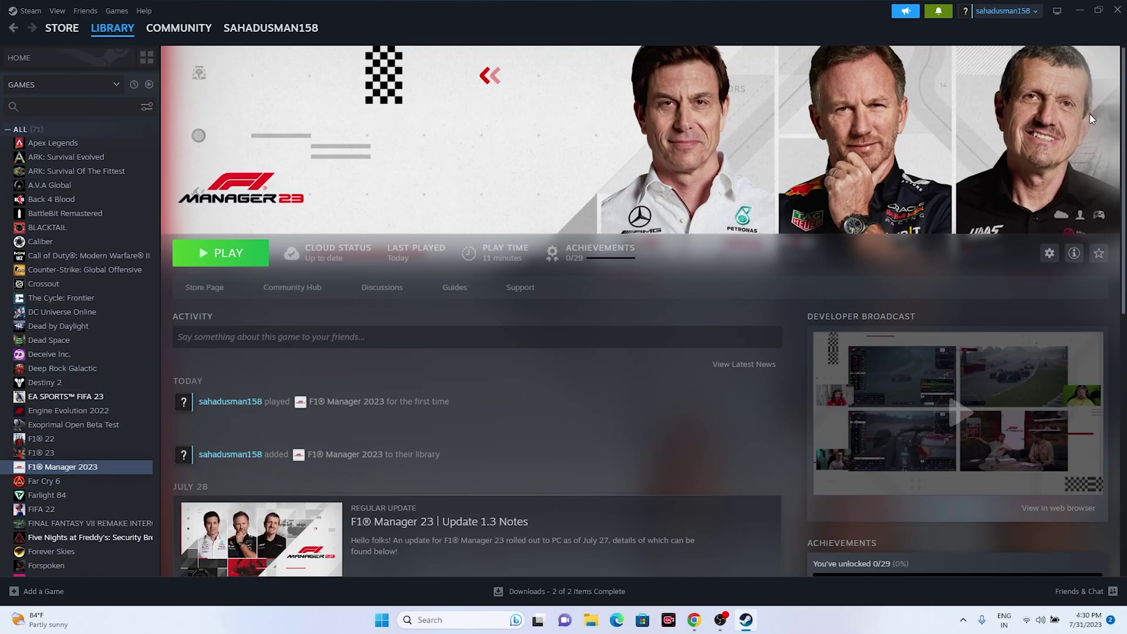
click(1079, 12)
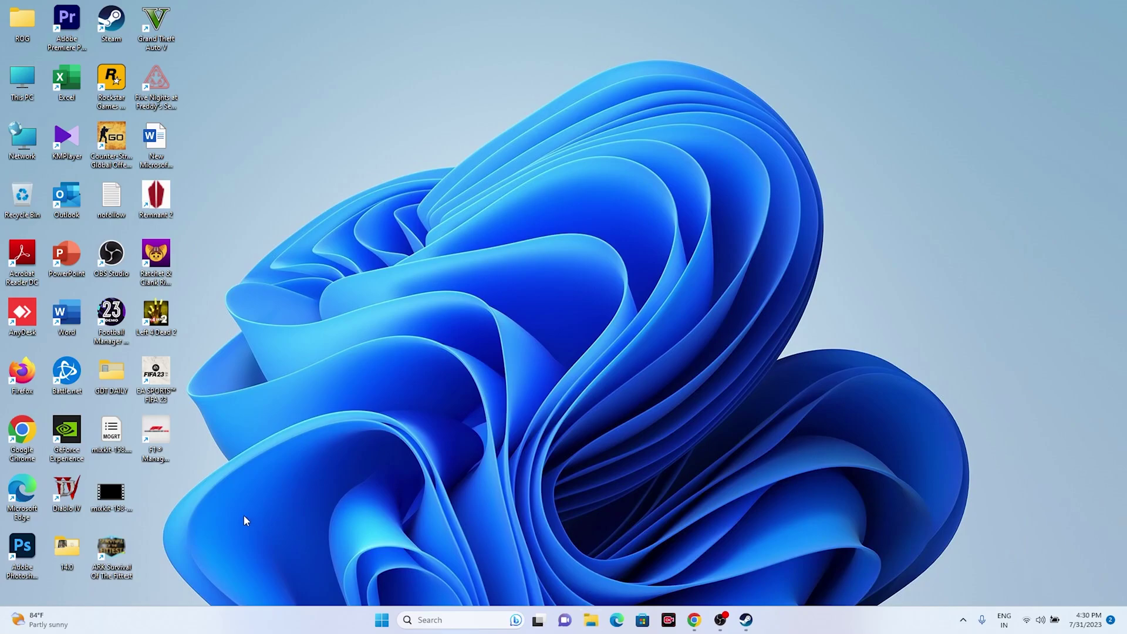
View the drives under This PC in File Explorer, close it and return to the Steam library.
key(super+e)
click(44, 374)
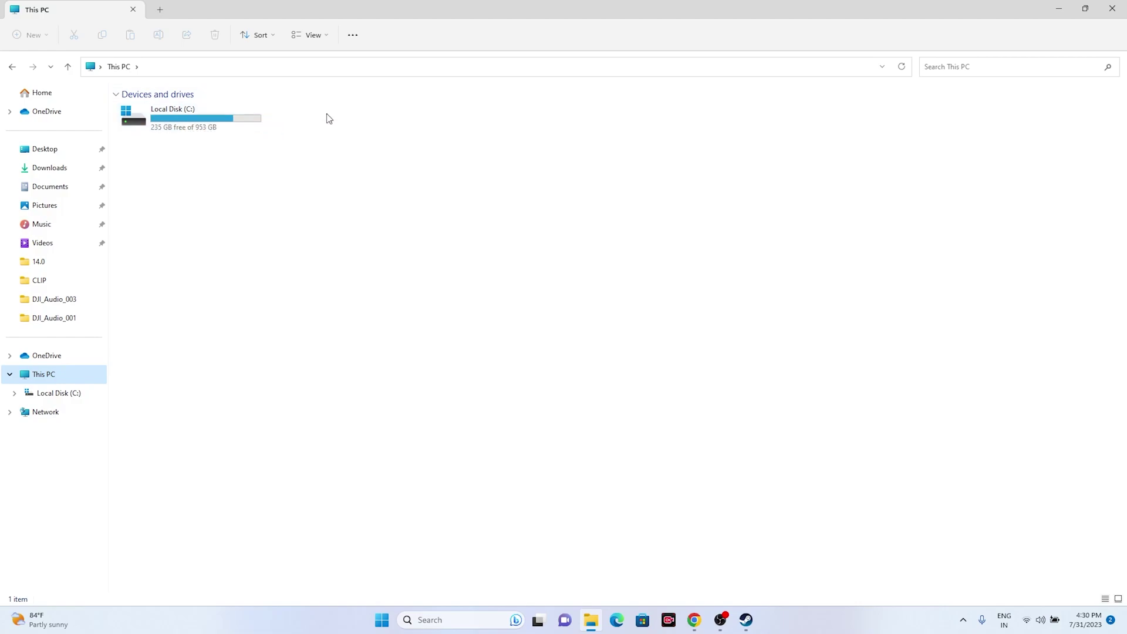
click(1112, 8)
click(745, 620)
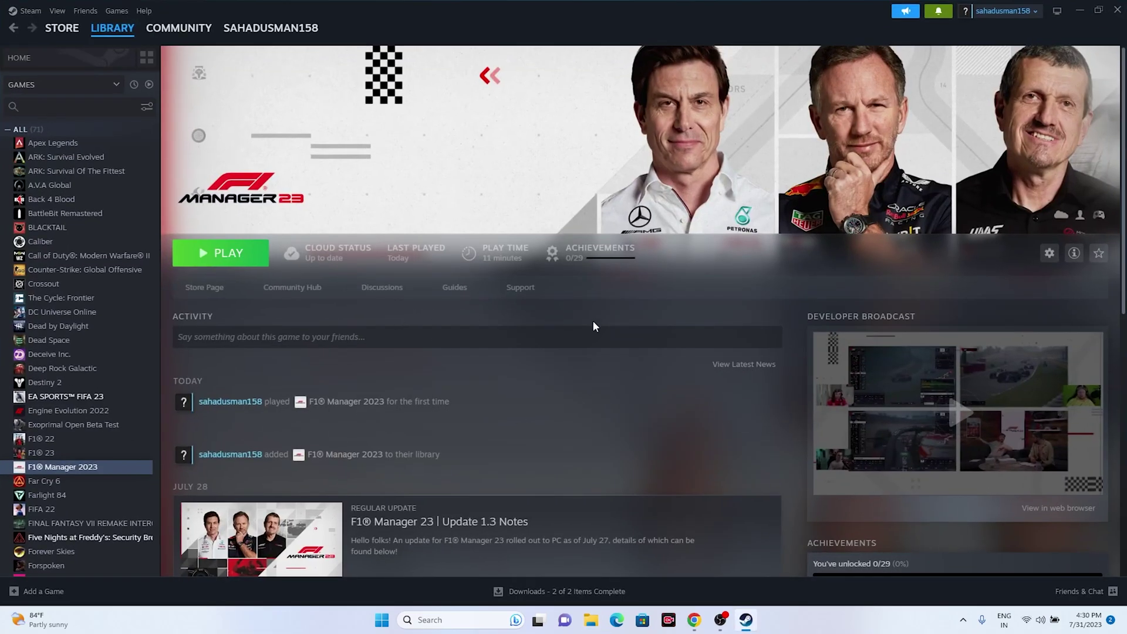